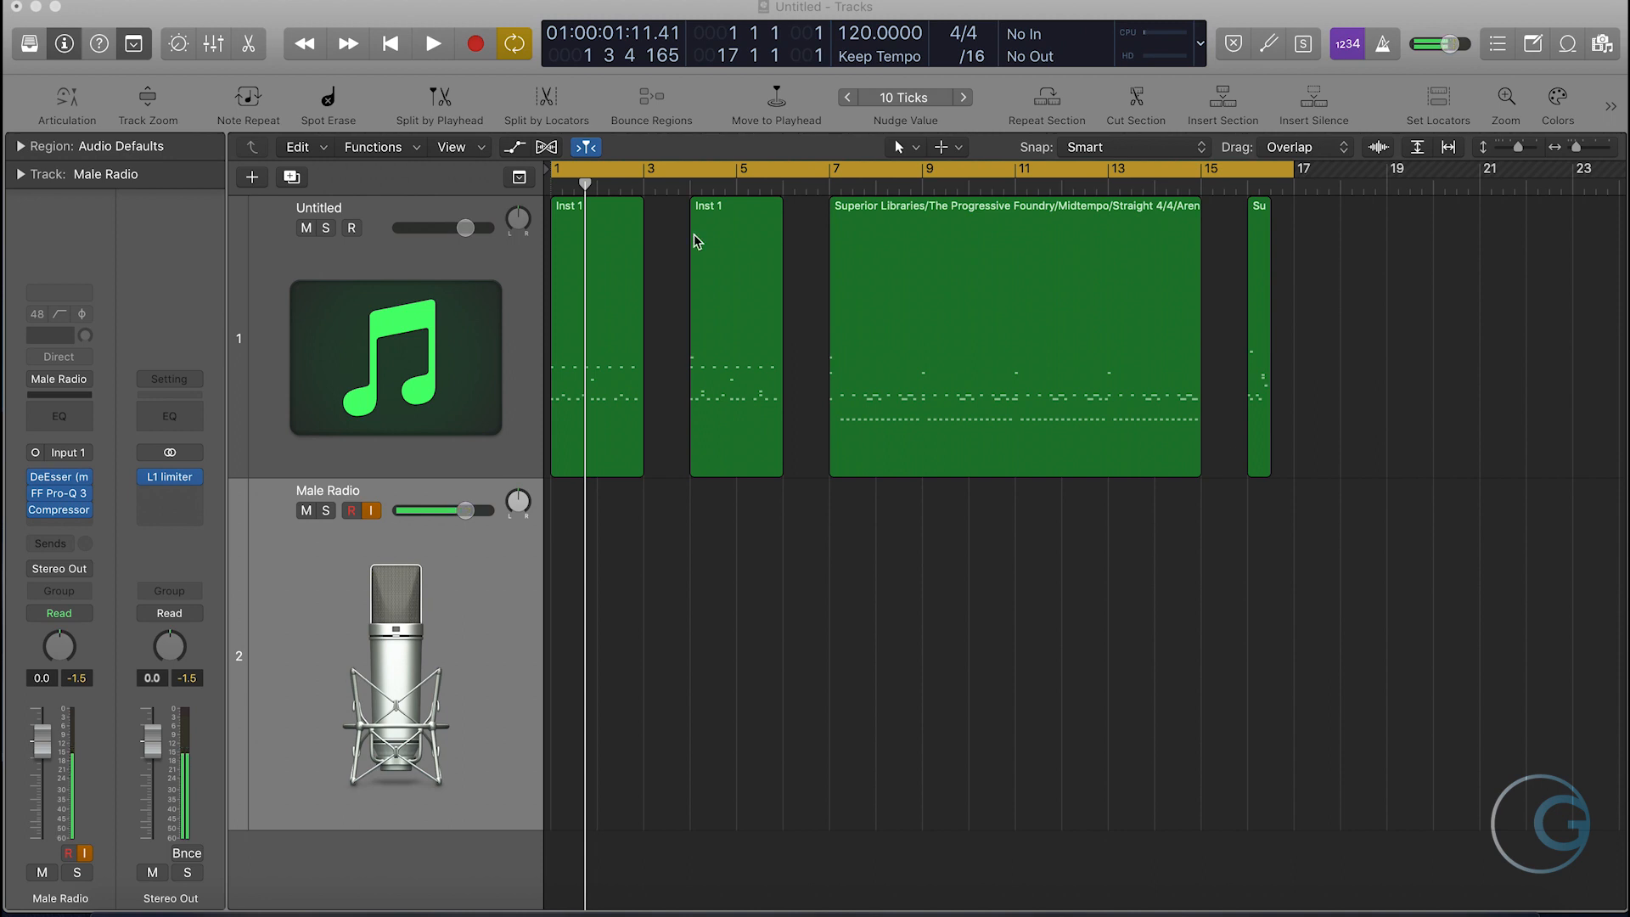
- Set the cycle range to bars 1–3 and view the first Inst 1 region's notes in the Piano Roll
{"action": "left_click", "coordinate": [560, 172]}
{"action": "left_click_drag", "start_coordinate": [557, 173], "coordinate": [653, 182]}
{"action": "double_click", "coordinate": [594, 310]}
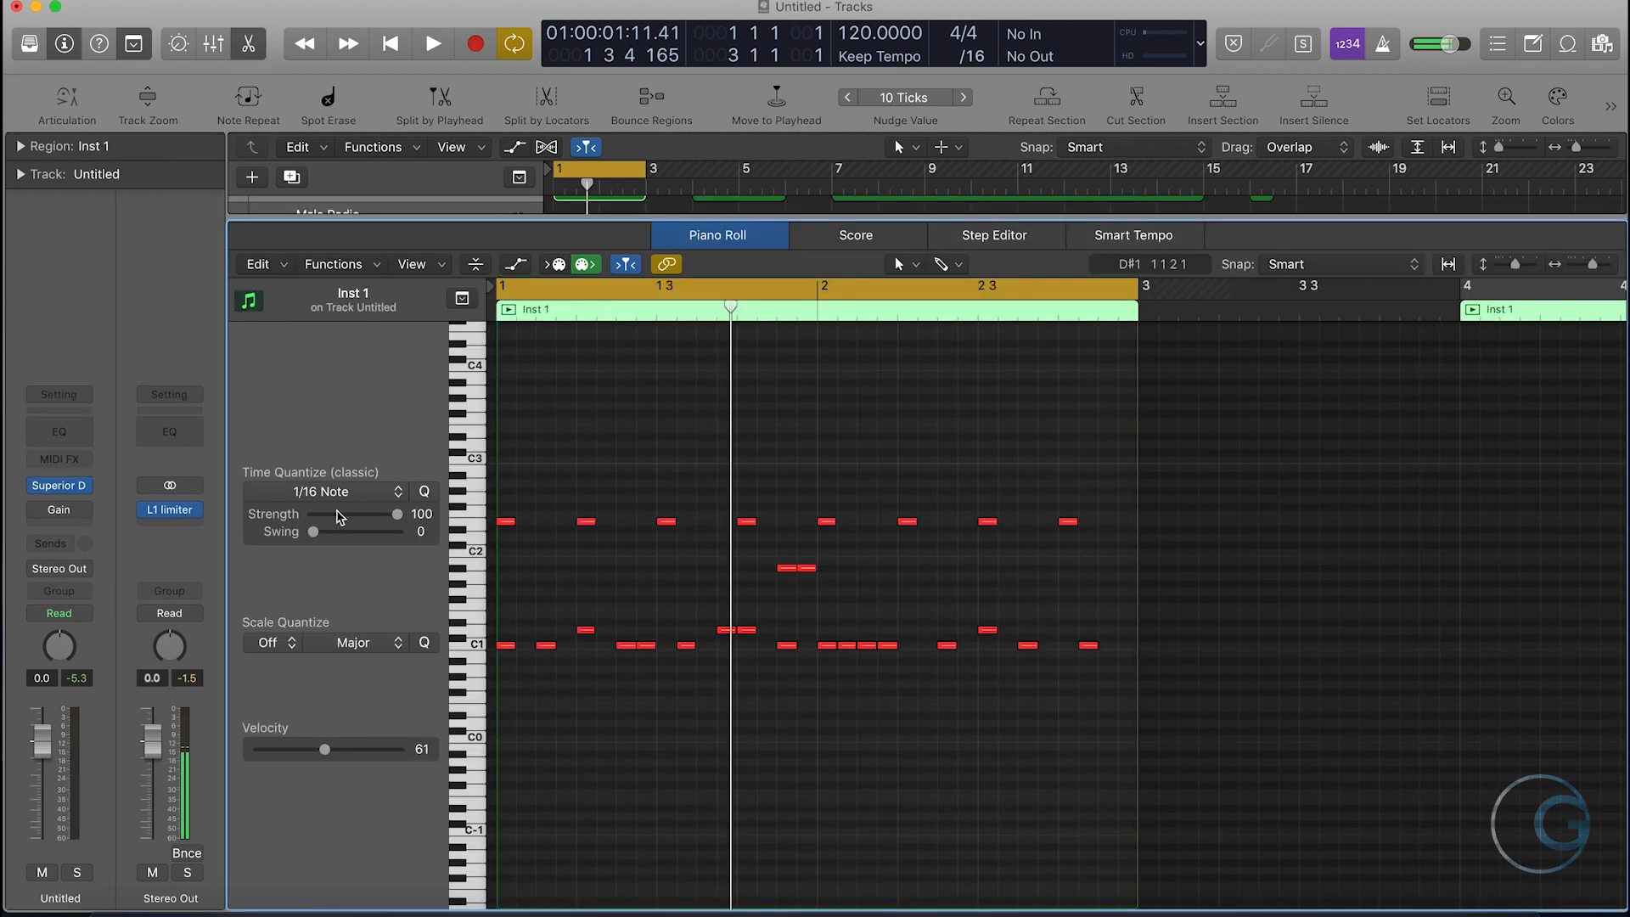
{"action": "key", "text": "e"}
{"action": "left_click", "coordinate": [643, 572]}
{"action": "left_click", "coordinate": [355, 375]}
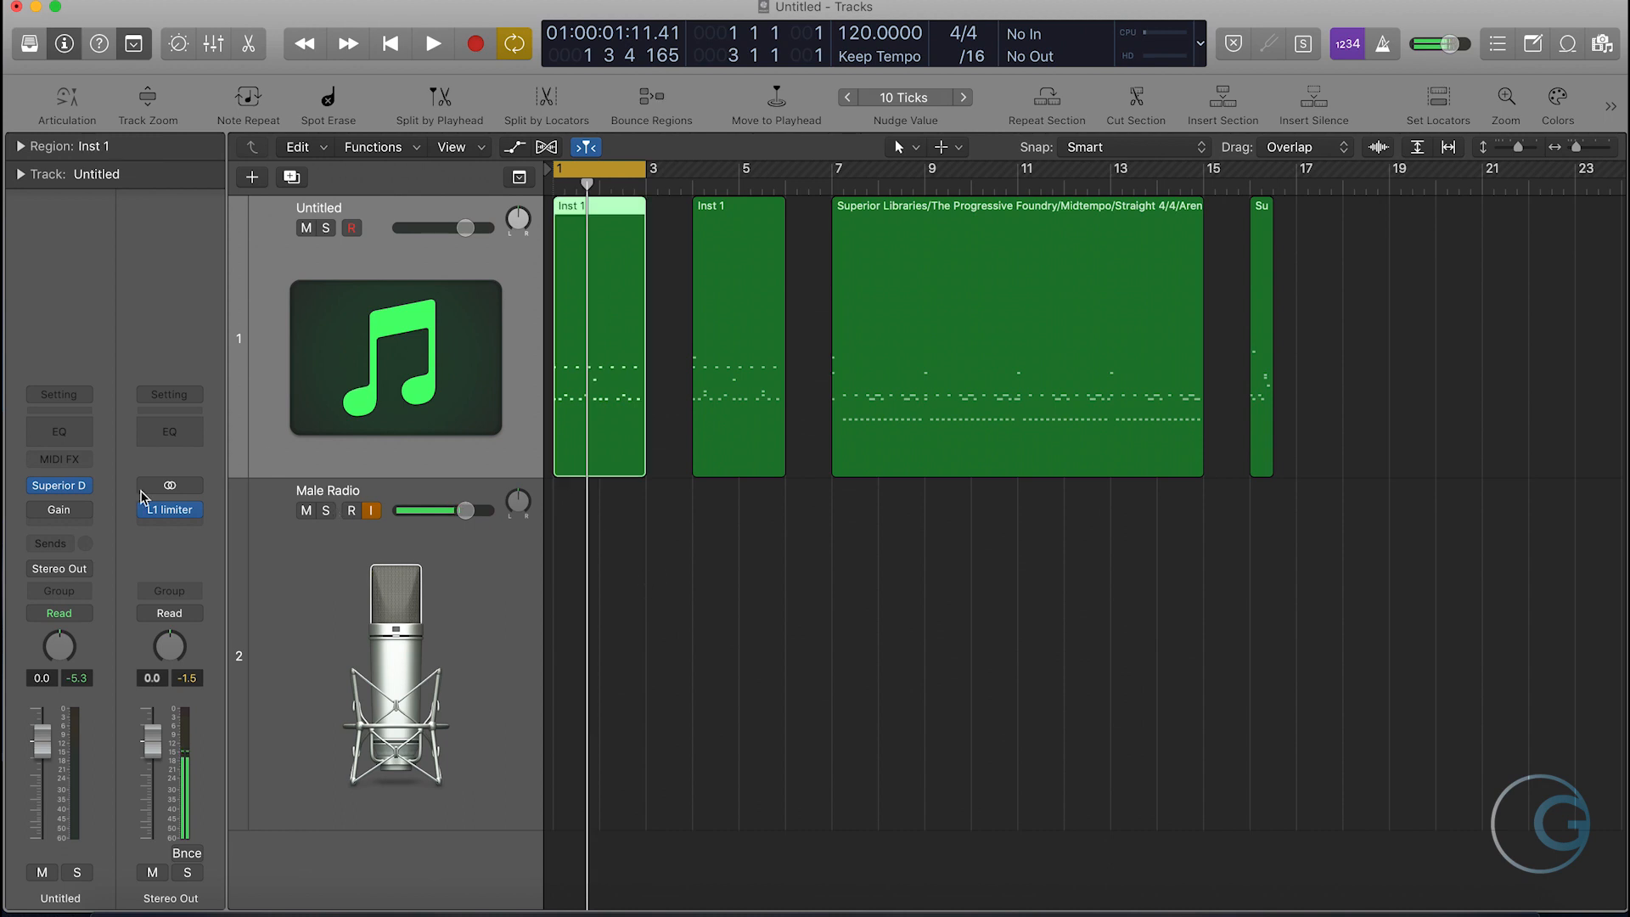
- Activate the Gain plug-in on the Untitled instrument track and play the looped first region
{"action": "left_click", "coordinate": [31, 511]}
{"action": "key", "text": "space"}
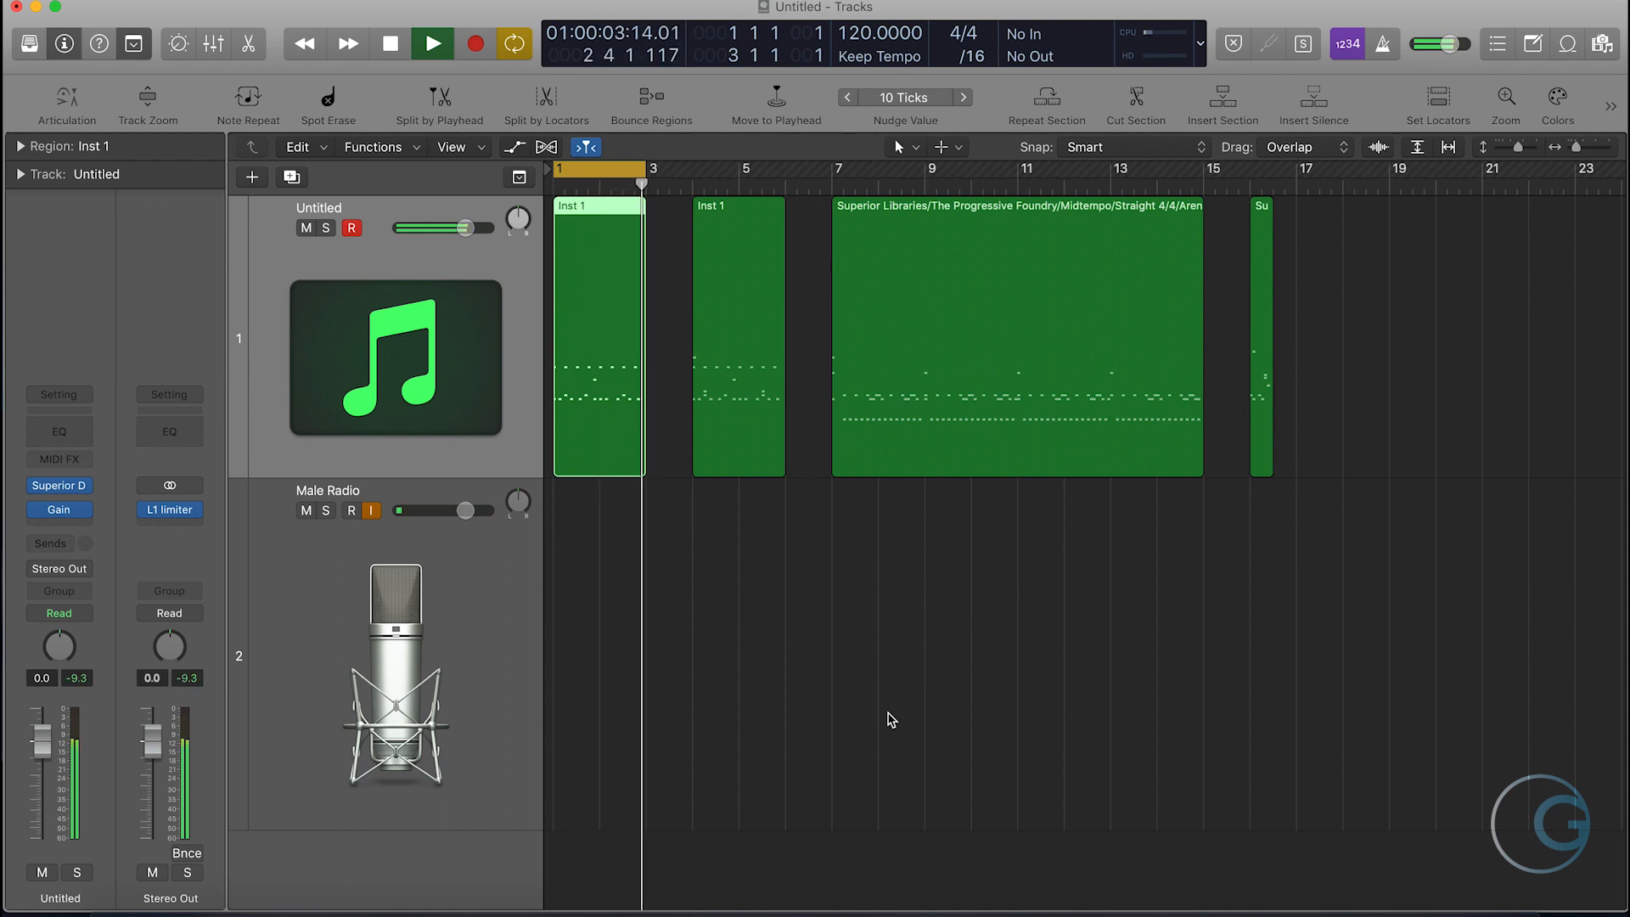
{"action": "key", "text": "space"}
{"action": "mouse_move", "coordinate": [35, 513]}
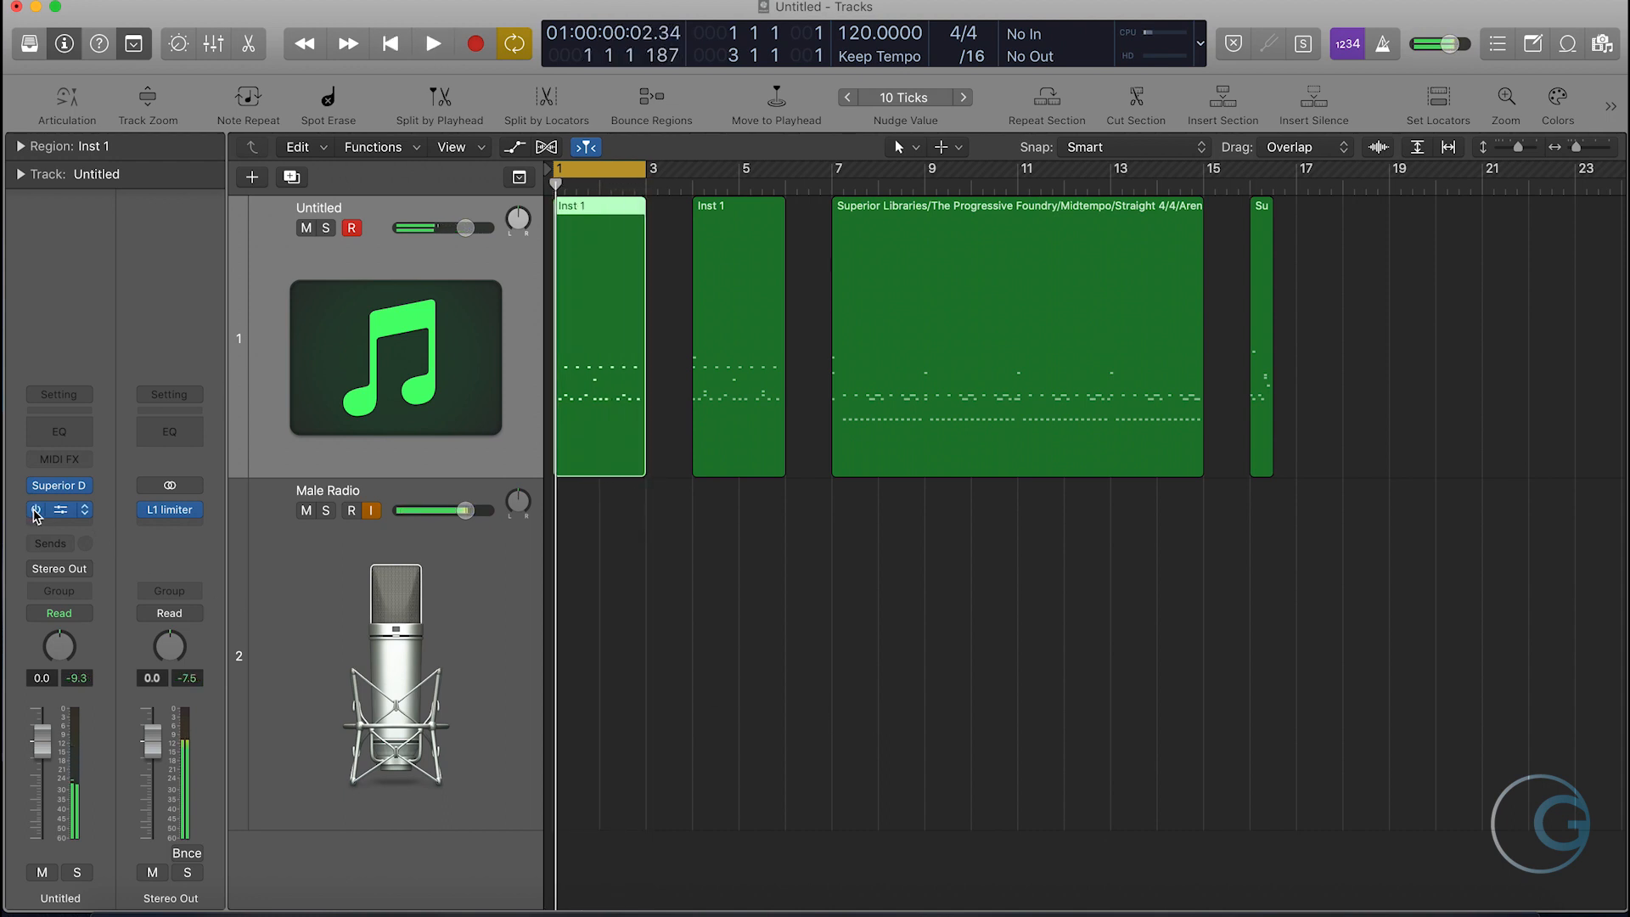
- Turn off cycle mode and review the first region's note pattern in the Piano Roll
{"action": "left_click", "coordinate": [609, 171]}
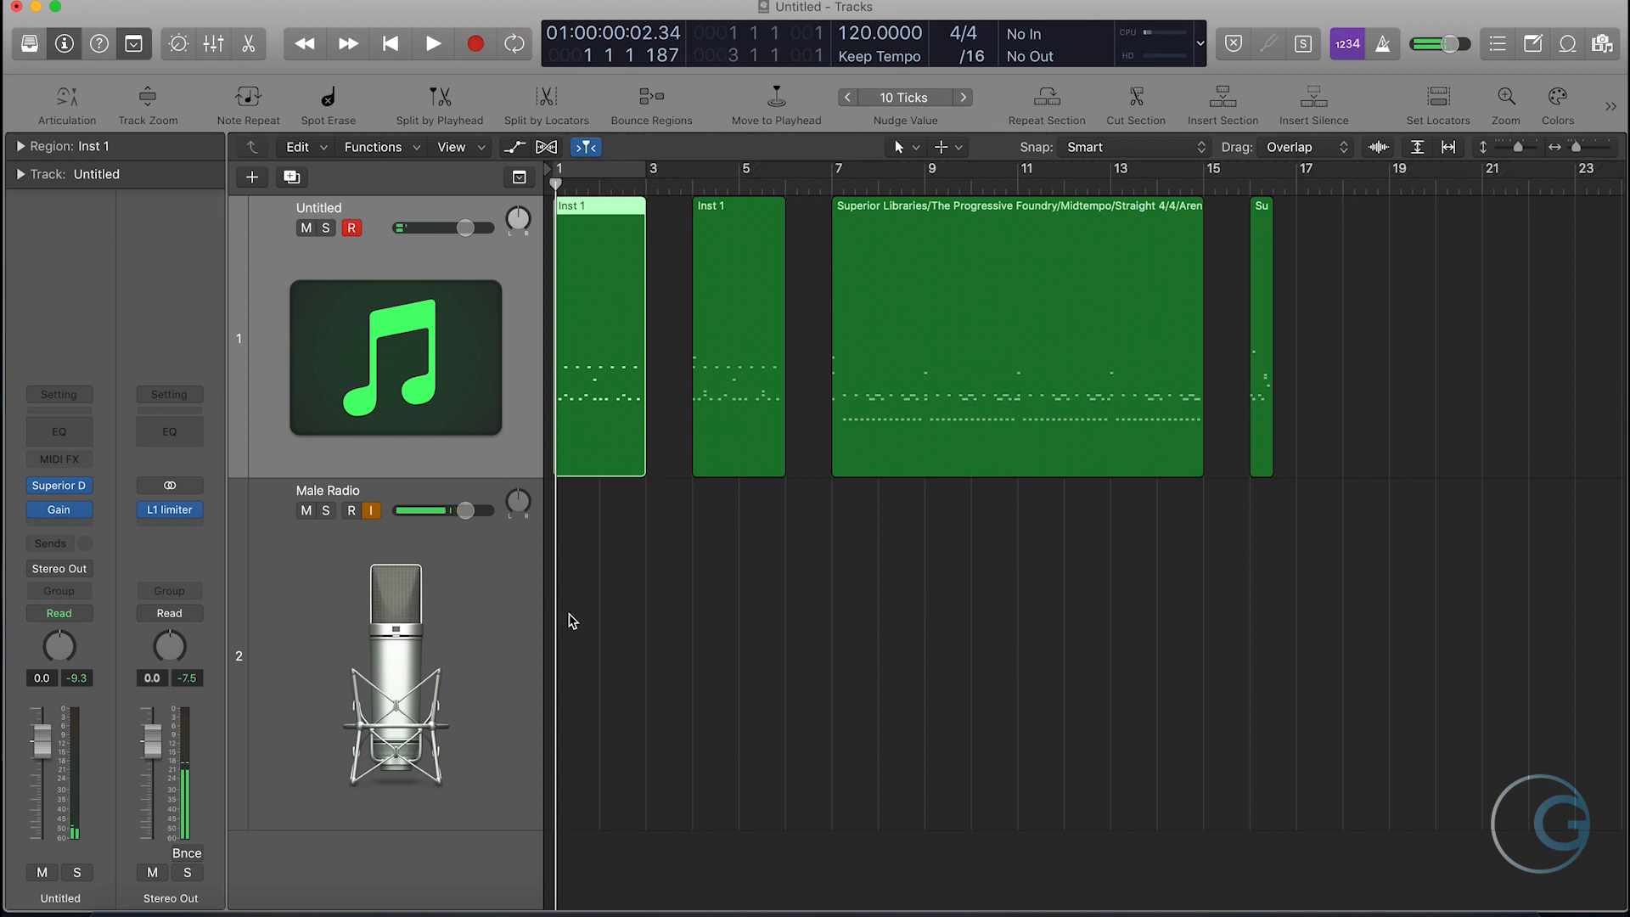
{"action": "double_click", "coordinate": [594, 464]}
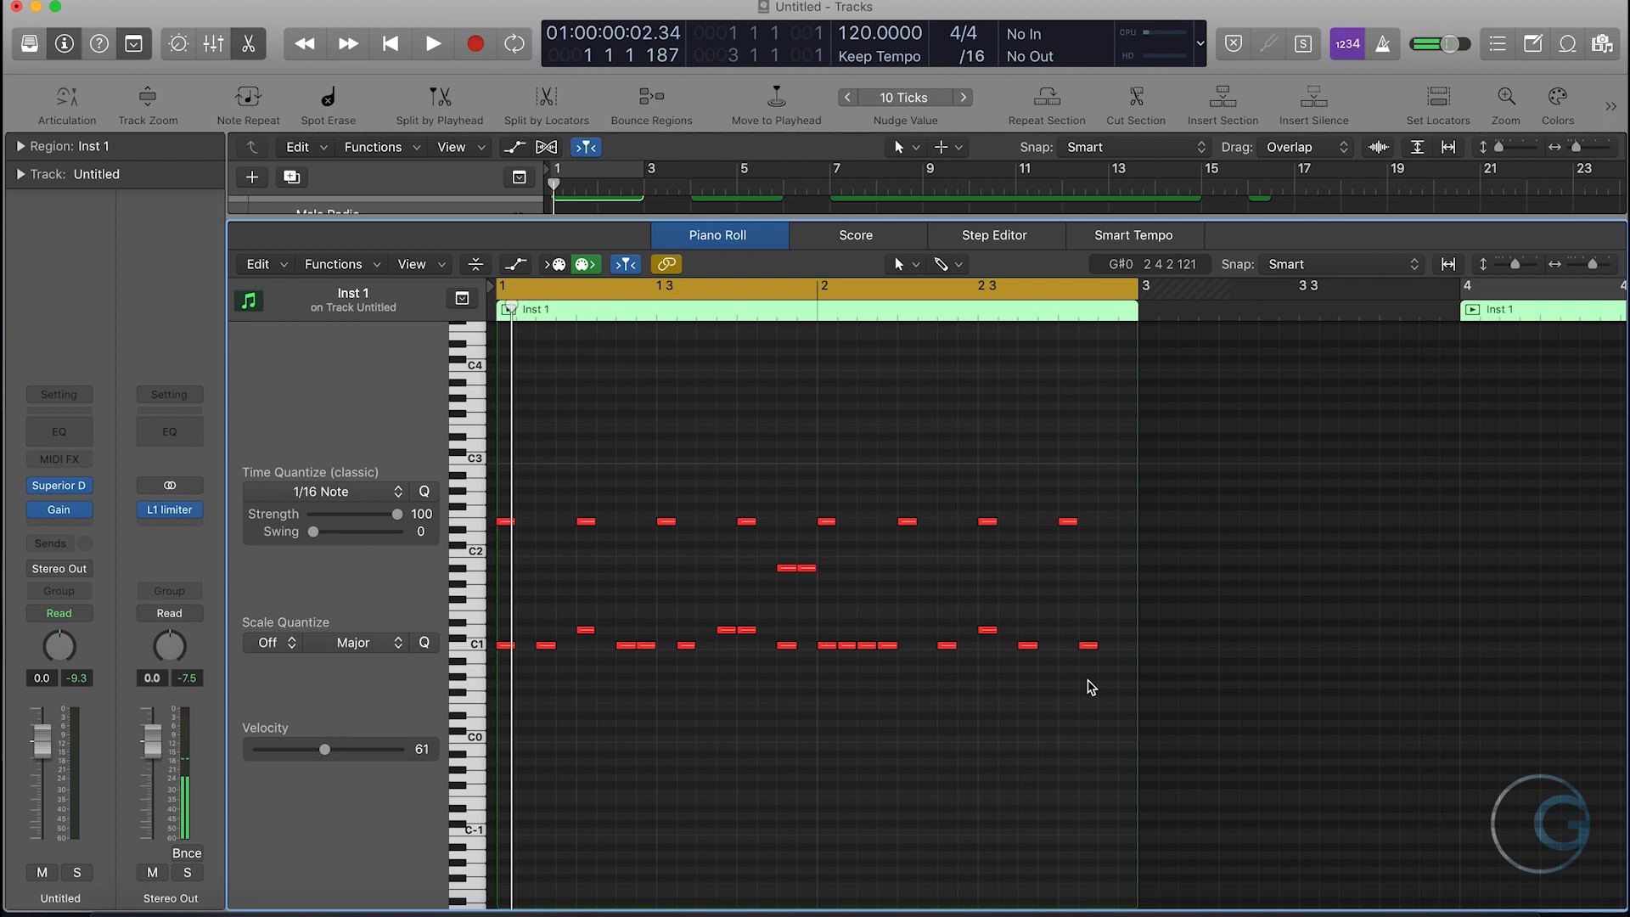
{"action": "key", "text": "e"}
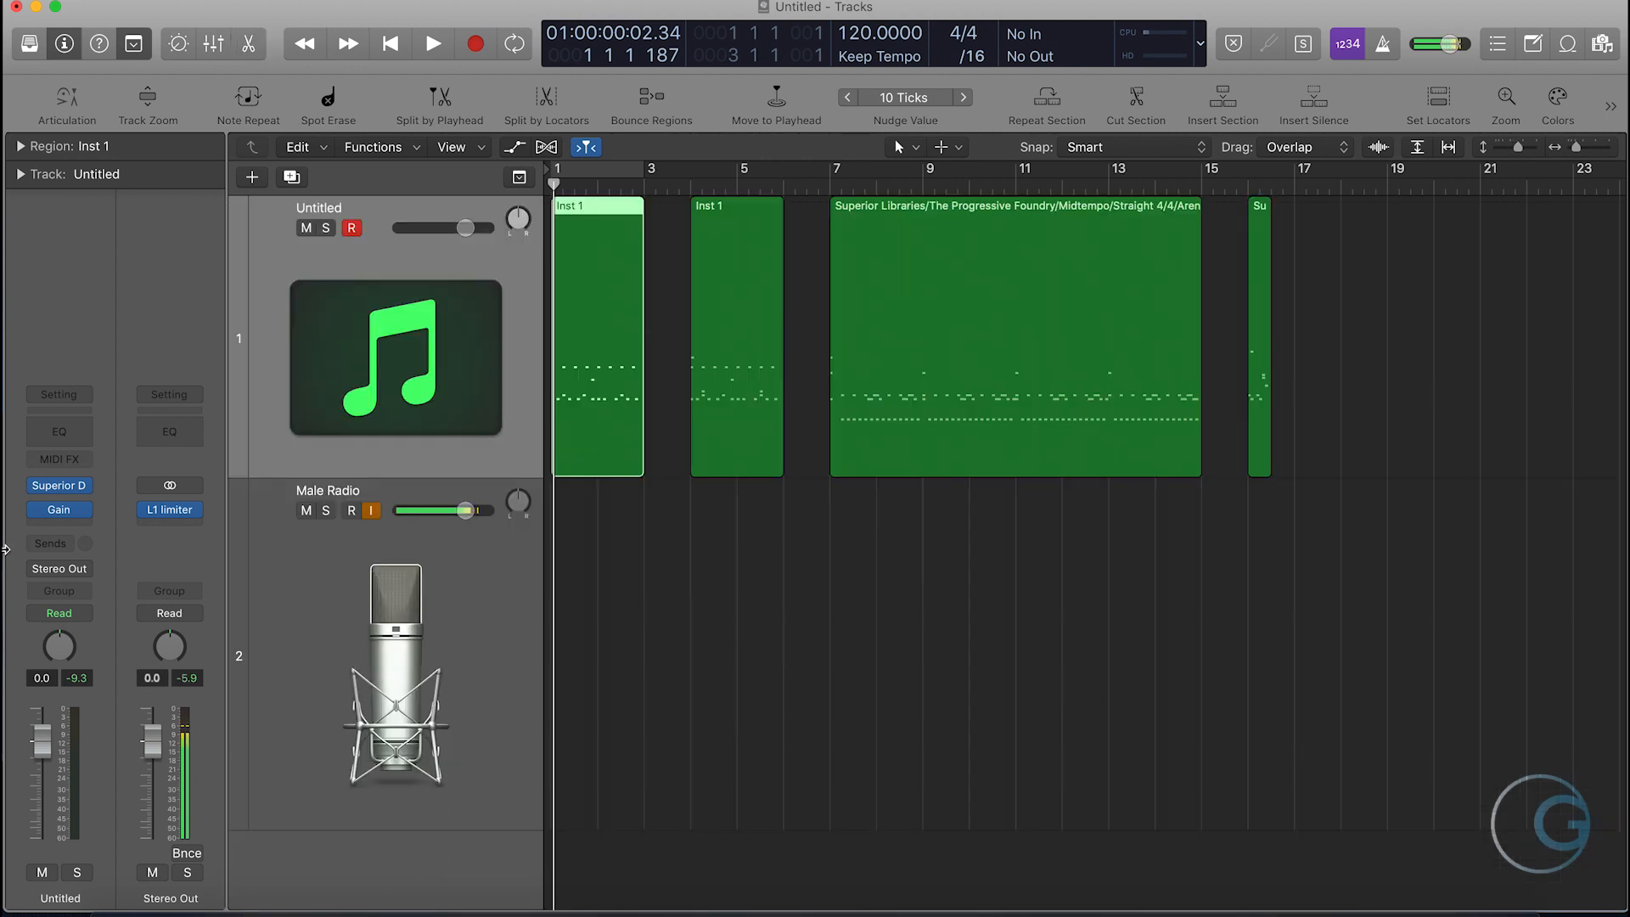
- Bypass the Gain plug-in on the Untitled track and play the second region looped over bars 4–6
{"action": "left_click", "coordinate": [36, 508]}
{"action": "left_click_drag", "start_coordinate": [692, 174], "coordinate": [782, 174]}
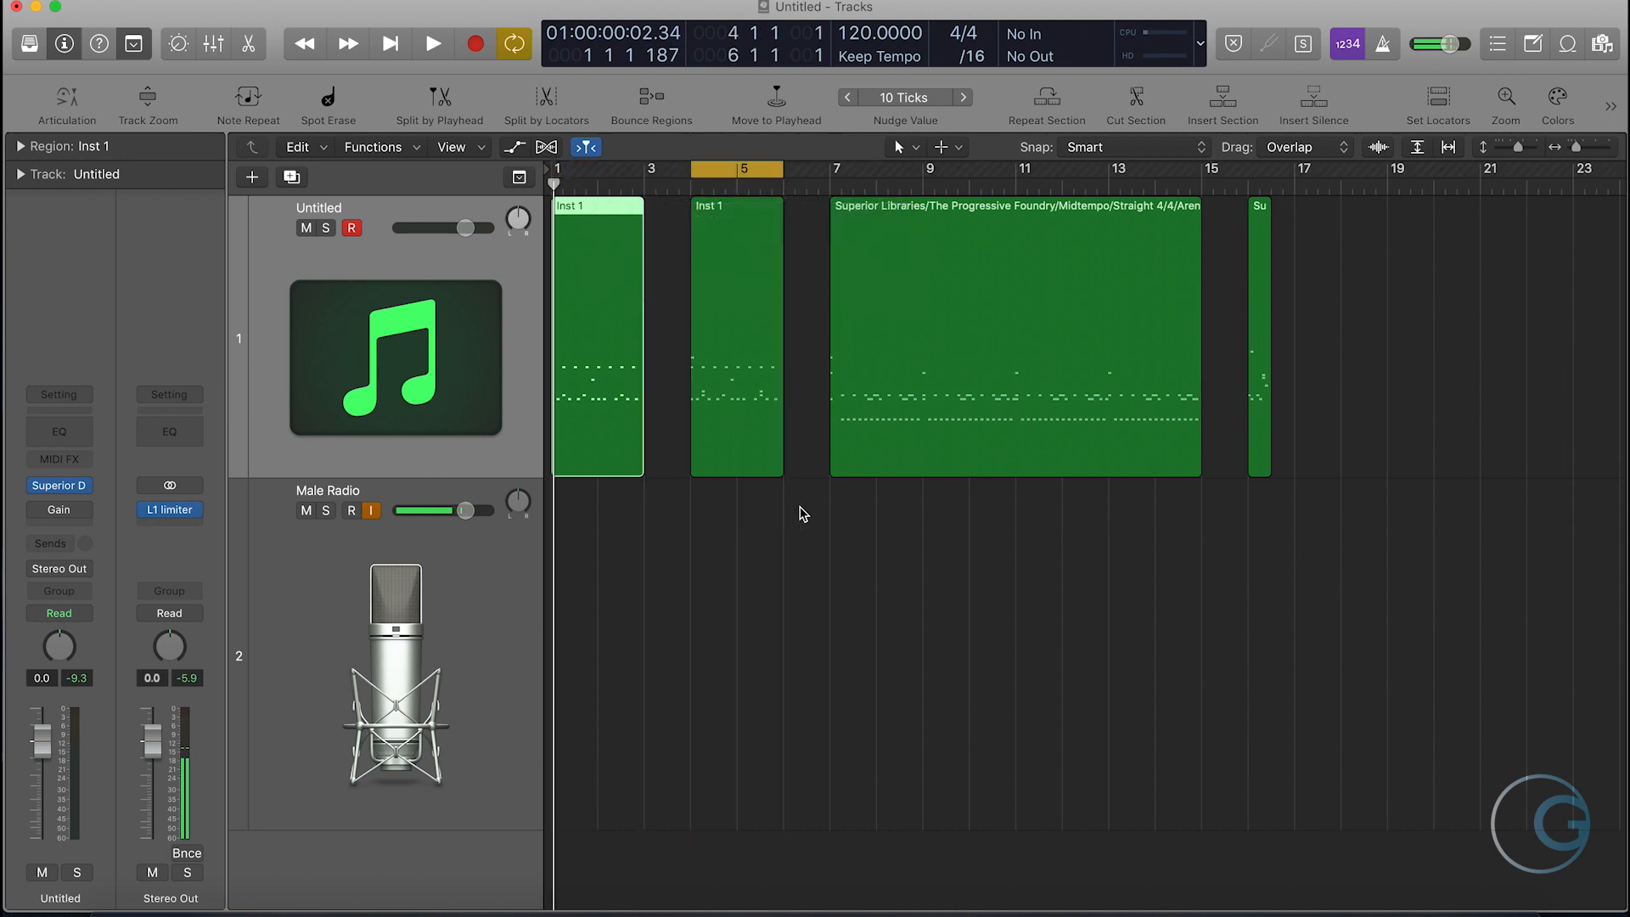
{"action": "key", "text": "space"}
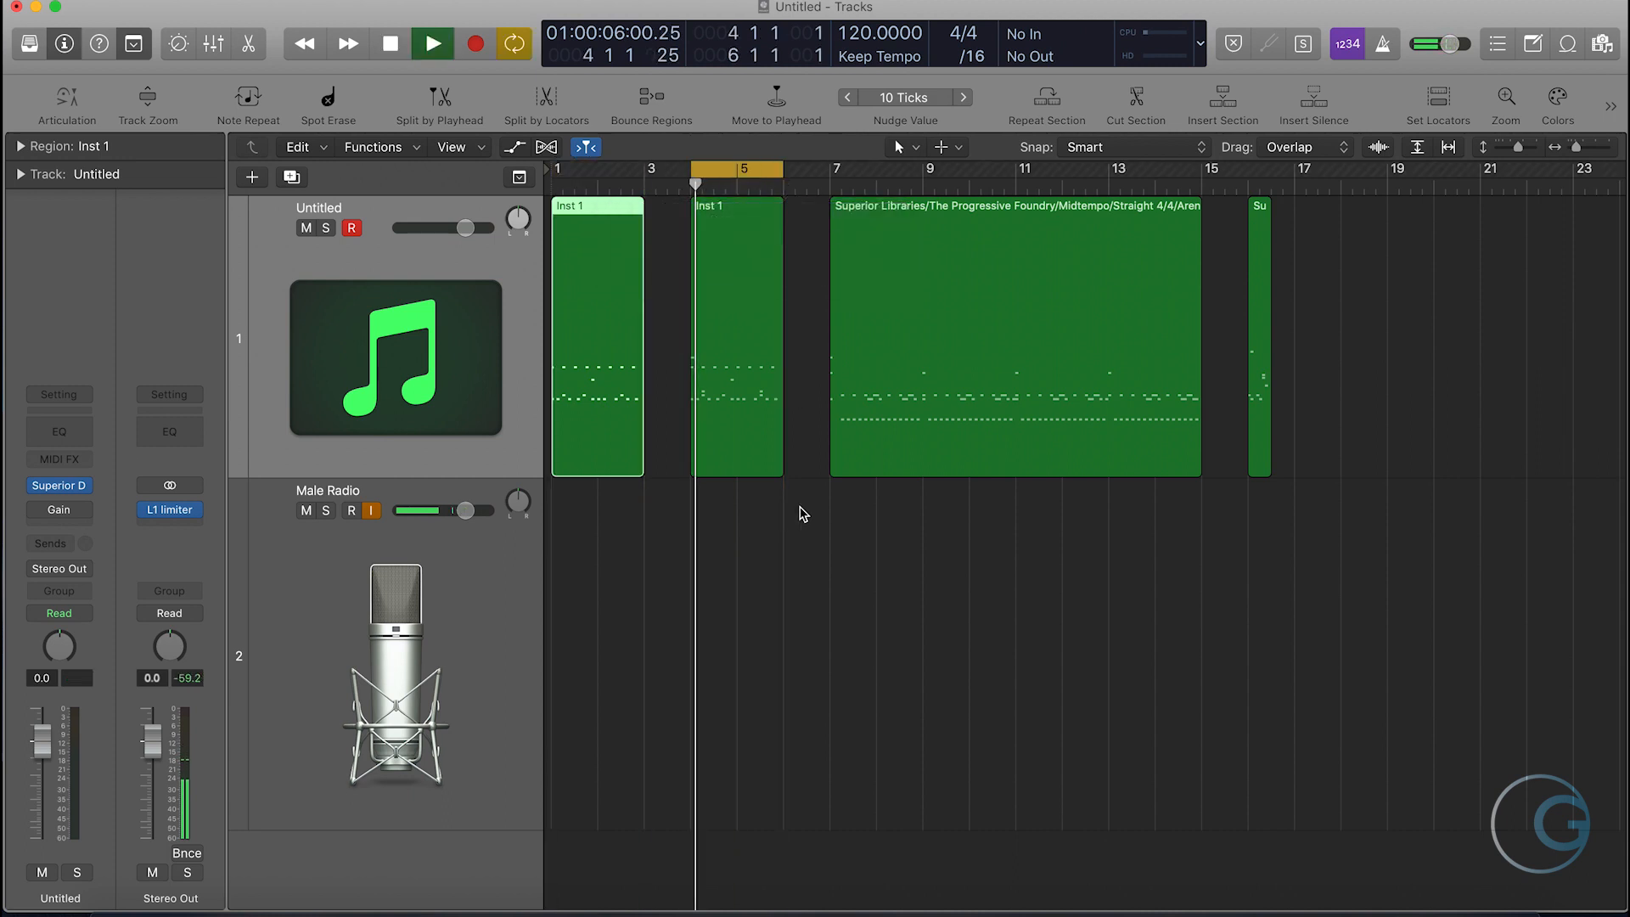
- View the second Inst 1 region's notes in the Piano Roll, ending with playback stopped and cycle mode off
{"action": "double_click", "coordinate": [728, 441]}
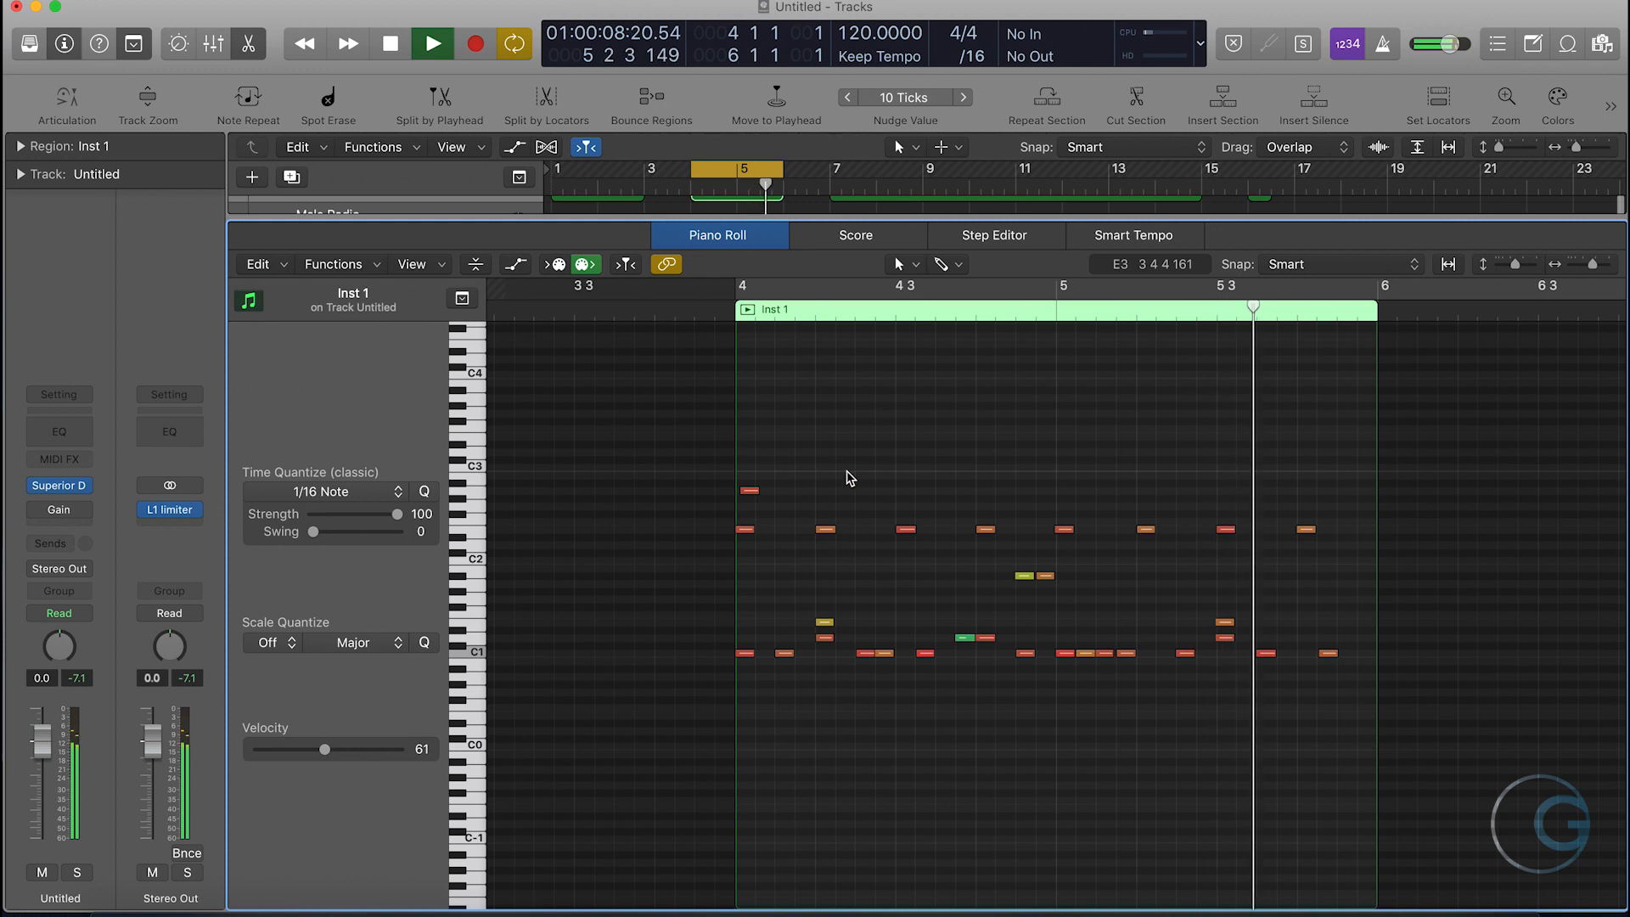
{"action": "key", "text": "space"}
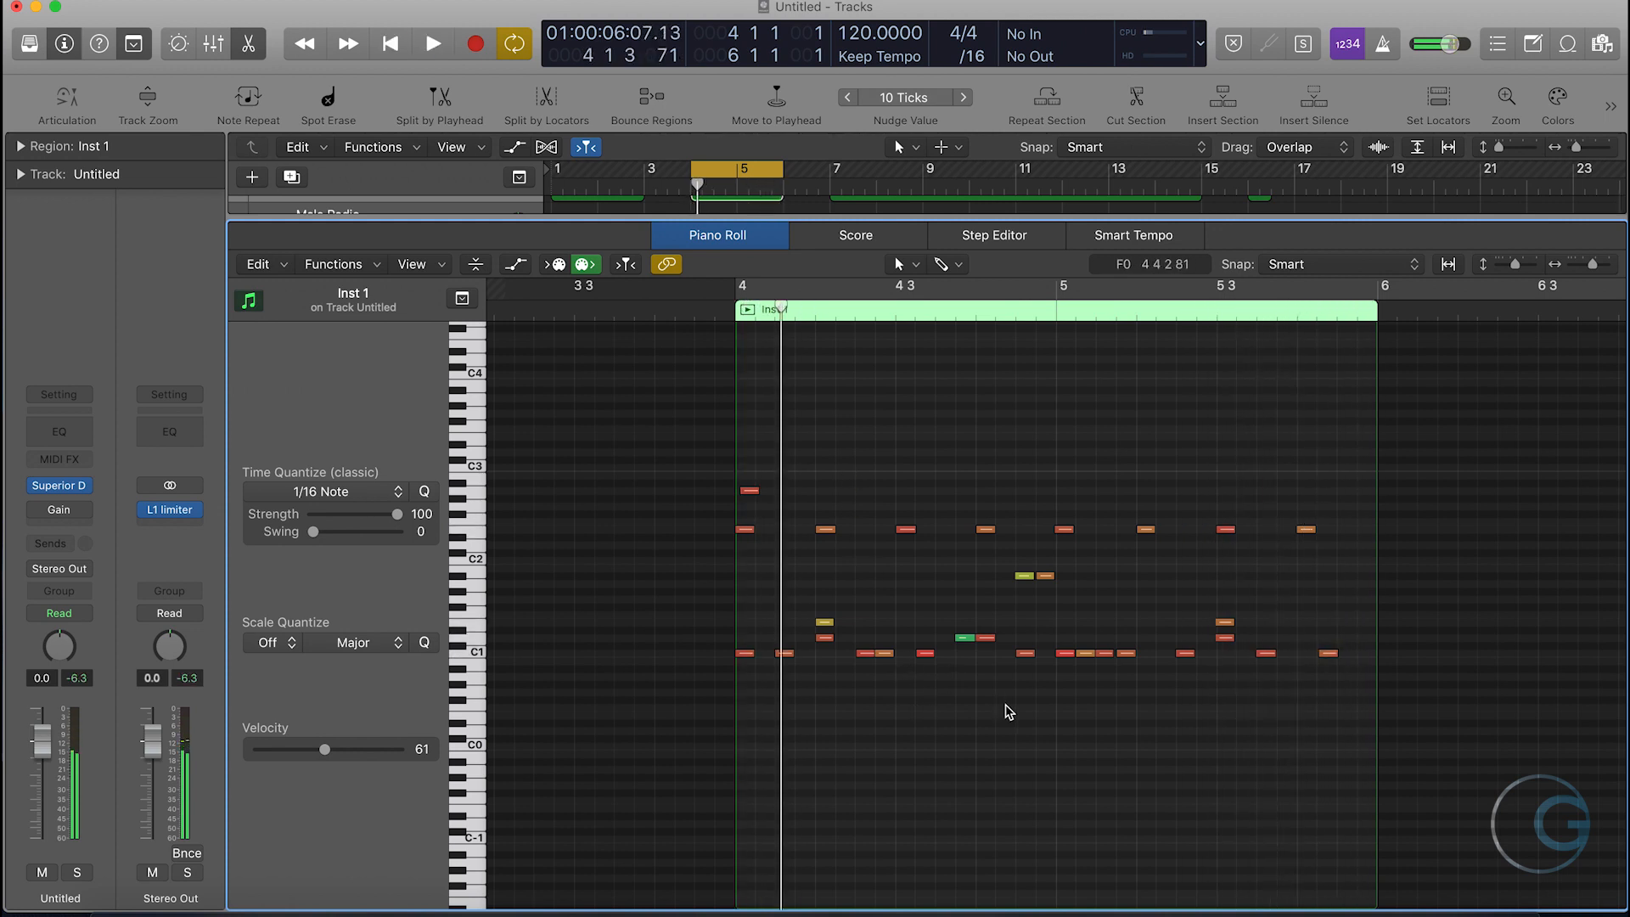
{"action": "key", "text": "c"}
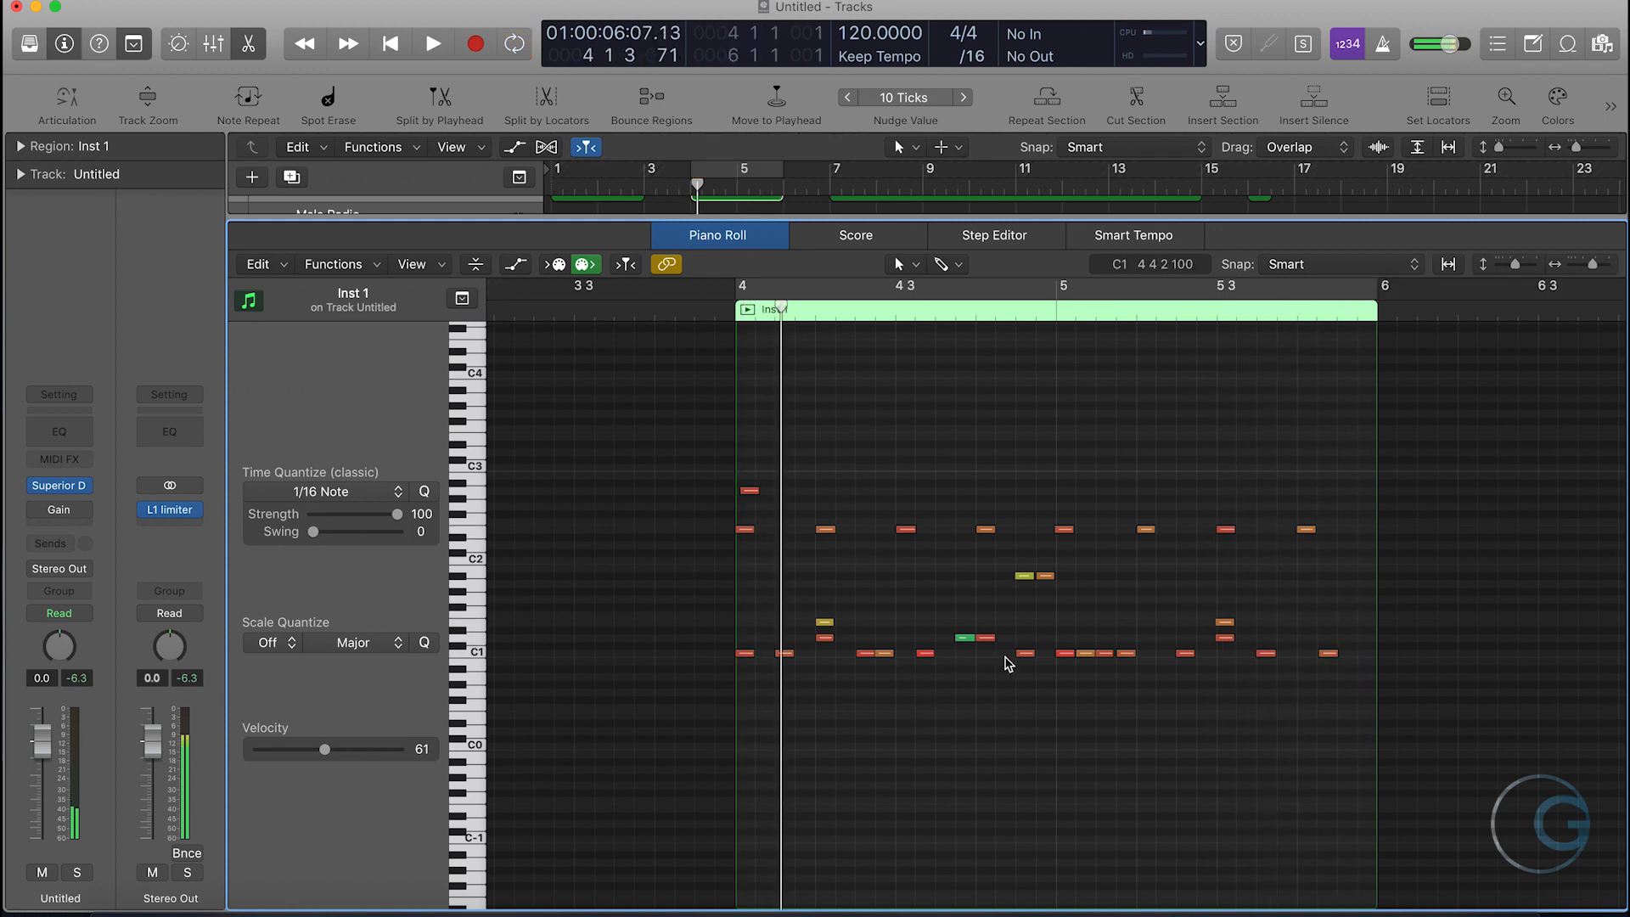
{"action": "key", "text": "e"}
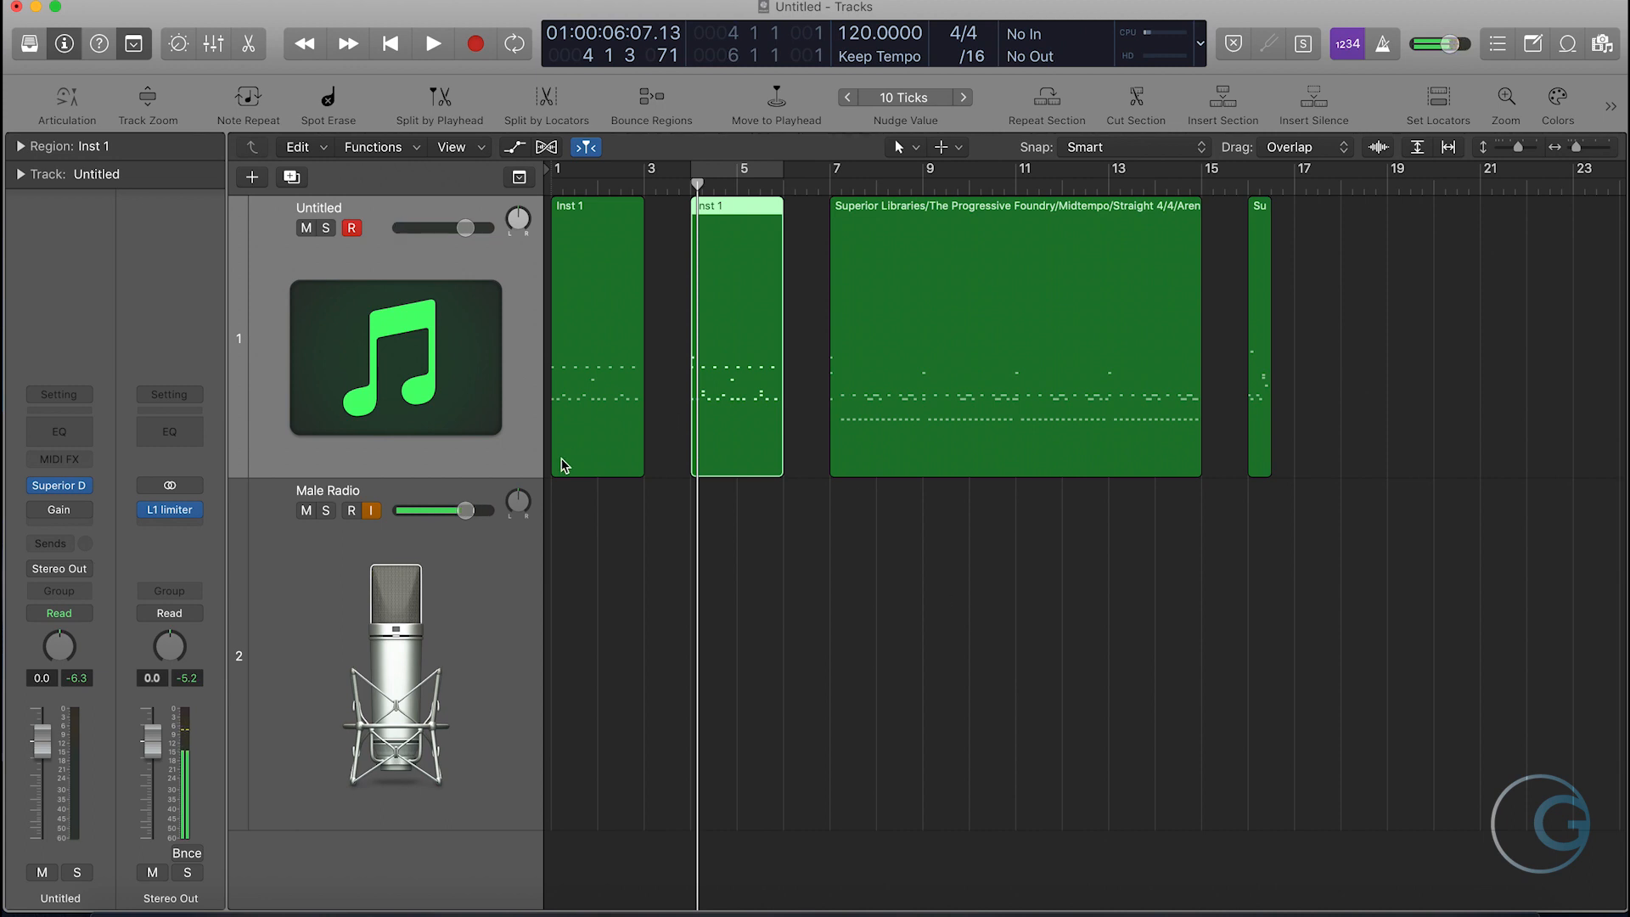
{"action": "left_click", "coordinate": [763, 603]}
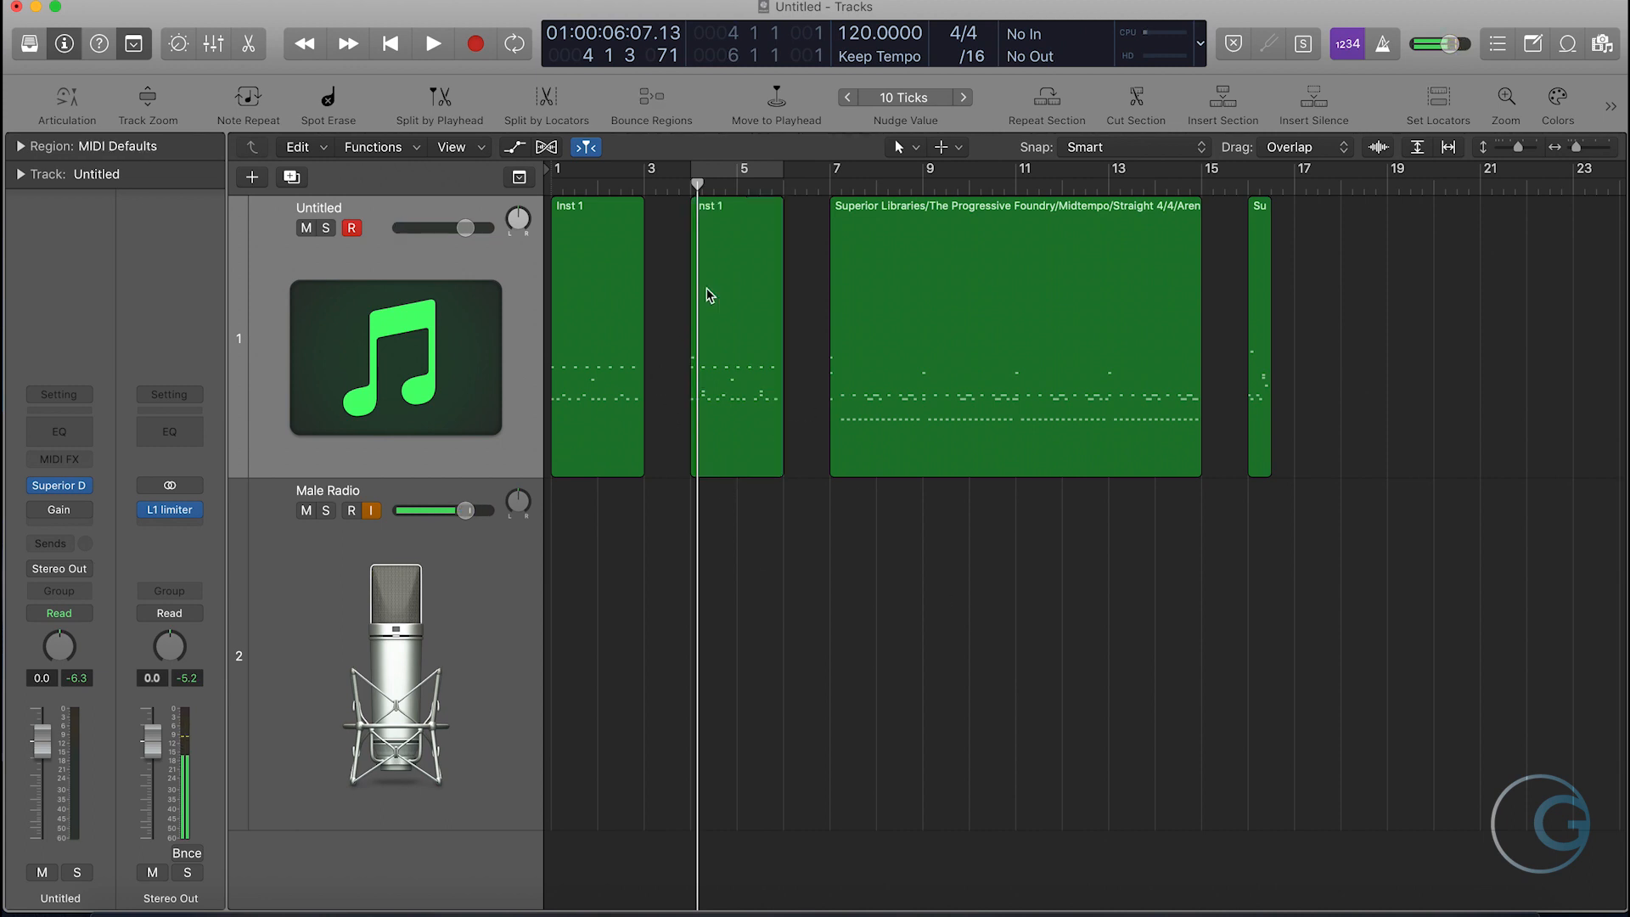
- Turn cycle mode on for bars 4–6 and quantize all notes of the second Inst 1 region to 1/16 Note
{"action": "left_click", "coordinate": [747, 175]}
{"action": "left_click", "coordinate": [727, 262]}
{"action": "key", "text": "e"}
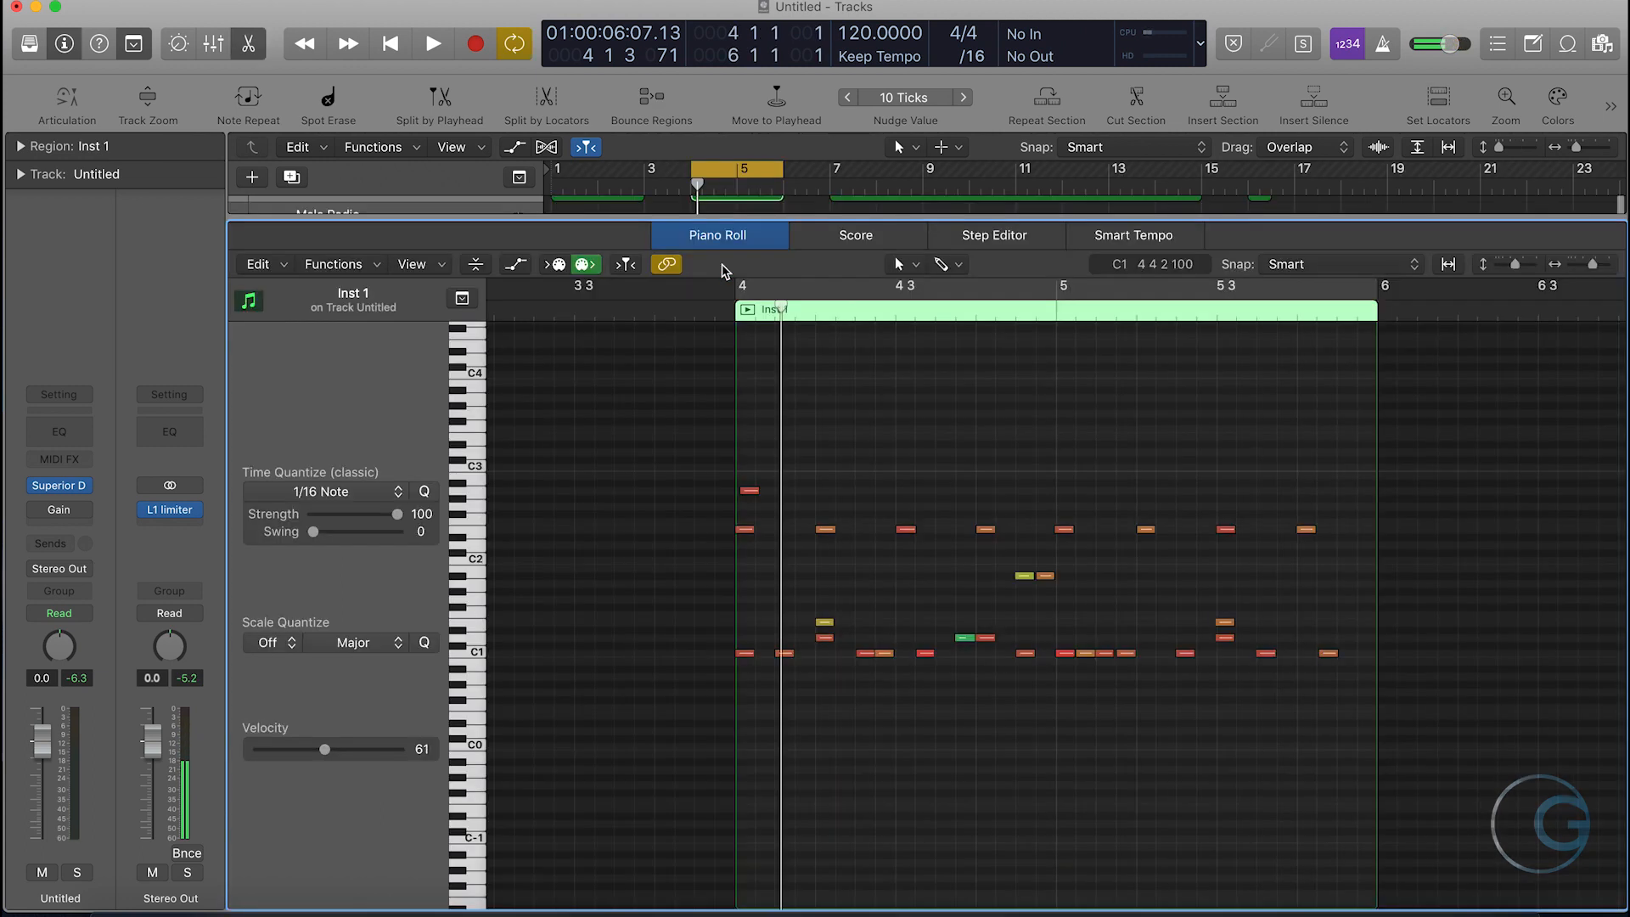
{"action": "left_click_drag", "start_coordinate": [1356, 719], "coordinate": [658, 472]}
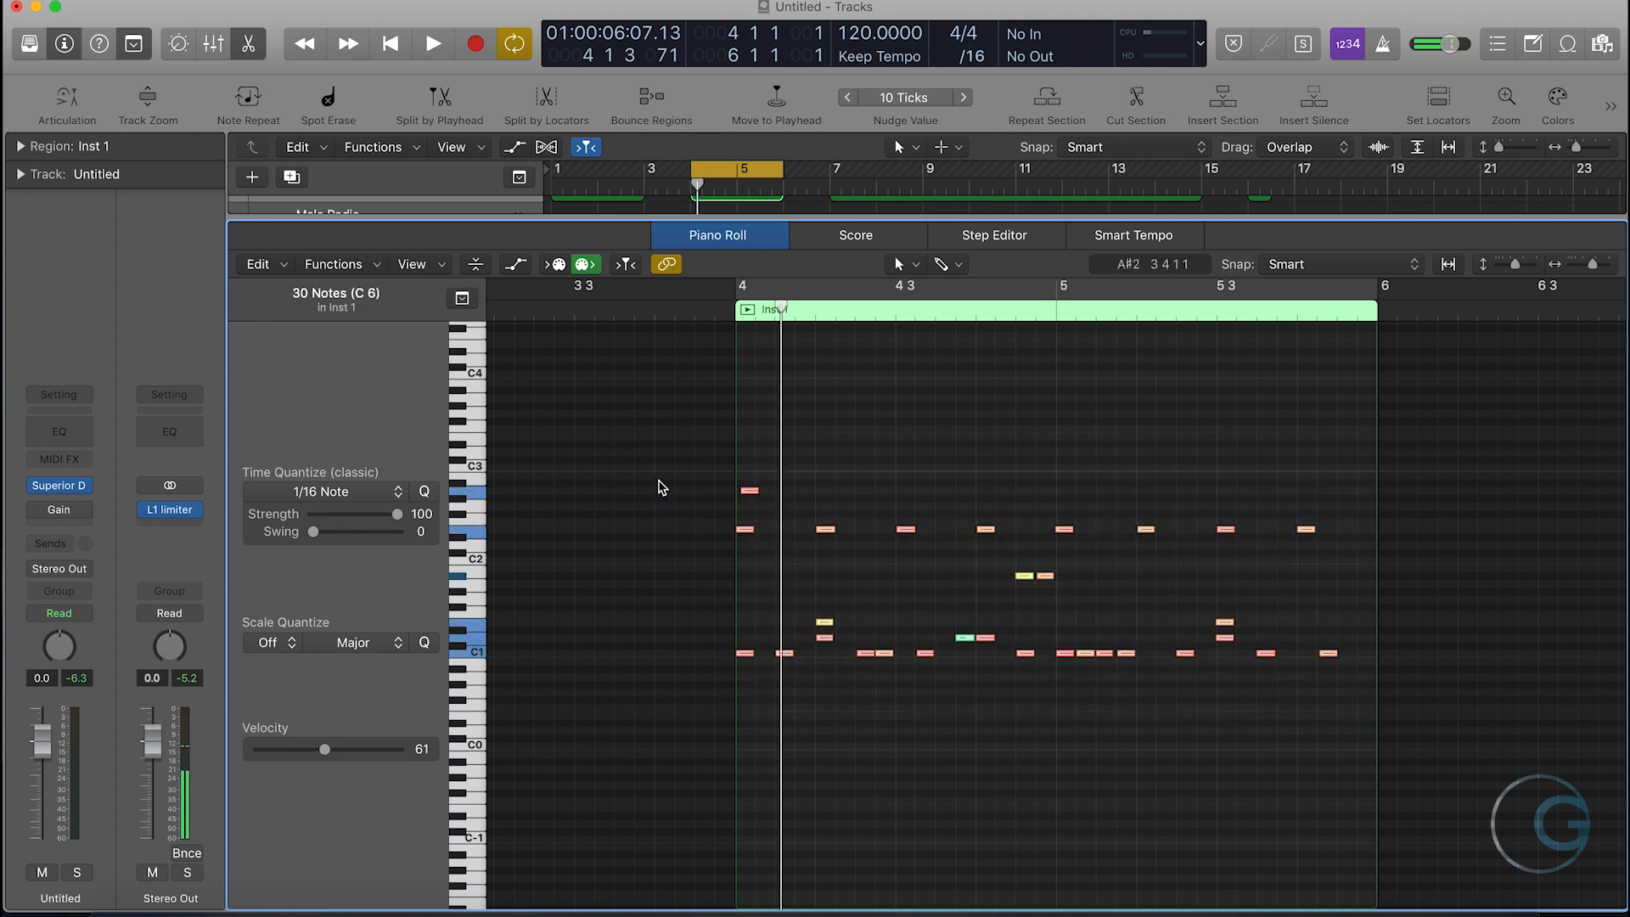
{"action": "left_click", "coordinate": [426, 493]}
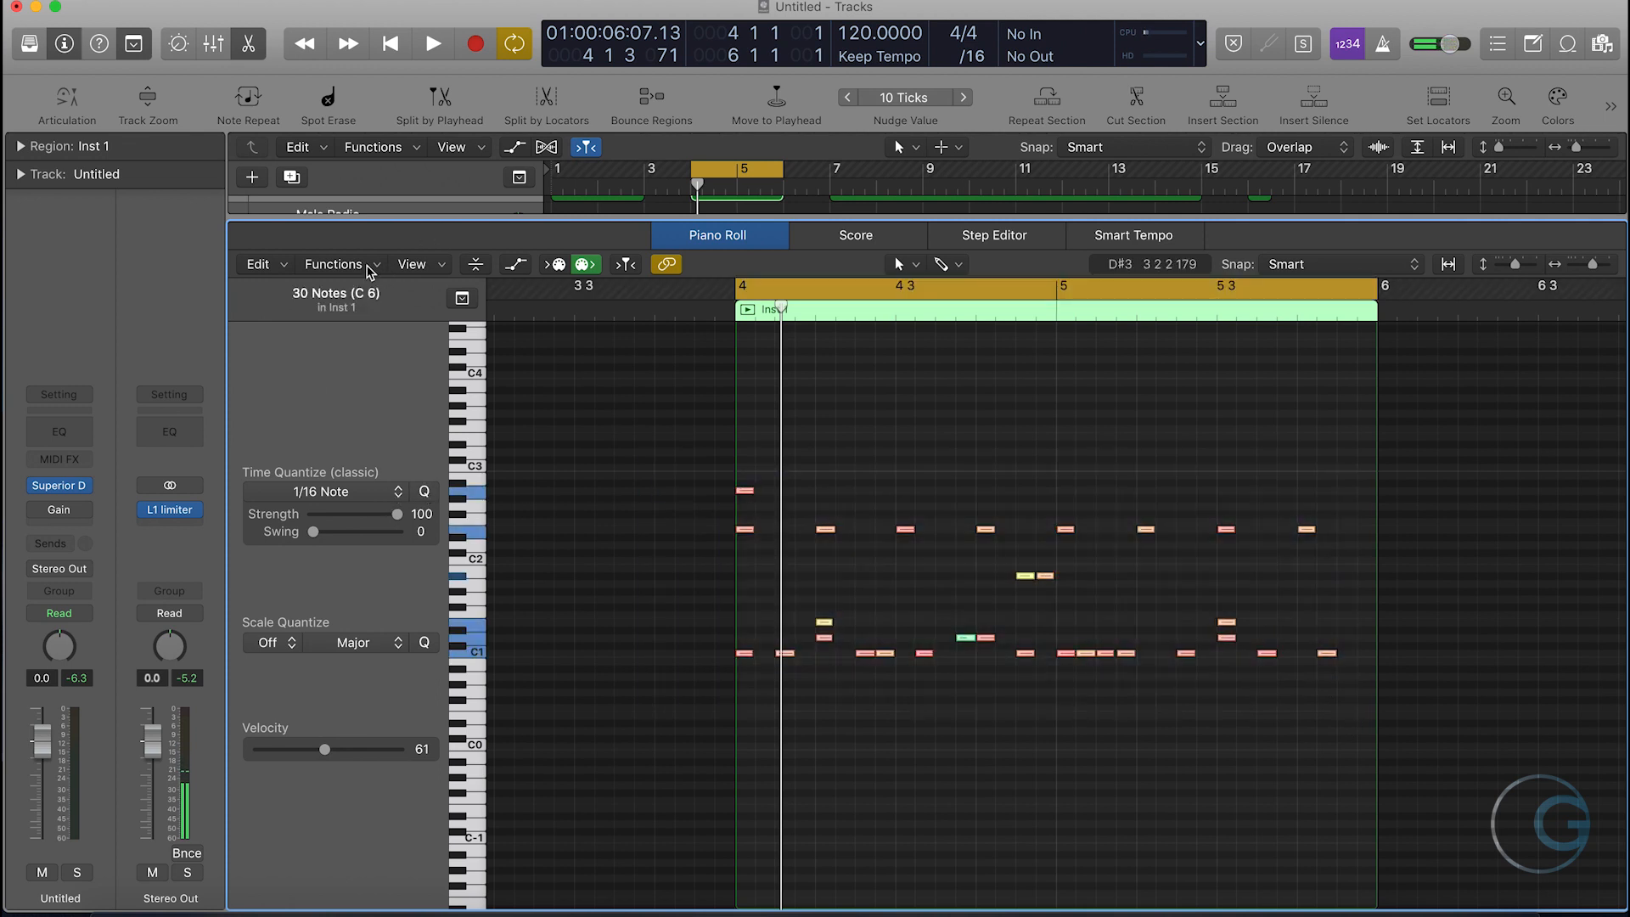
- Apply the Fixed Velocity MIDI Transform at 120 to all selected notes of the second region
{"action": "left_click", "coordinate": [370, 272]}
{"action": "mouse_move", "coordinate": [365, 443]}
{"action": "left_click", "coordinate": [630, 461]}
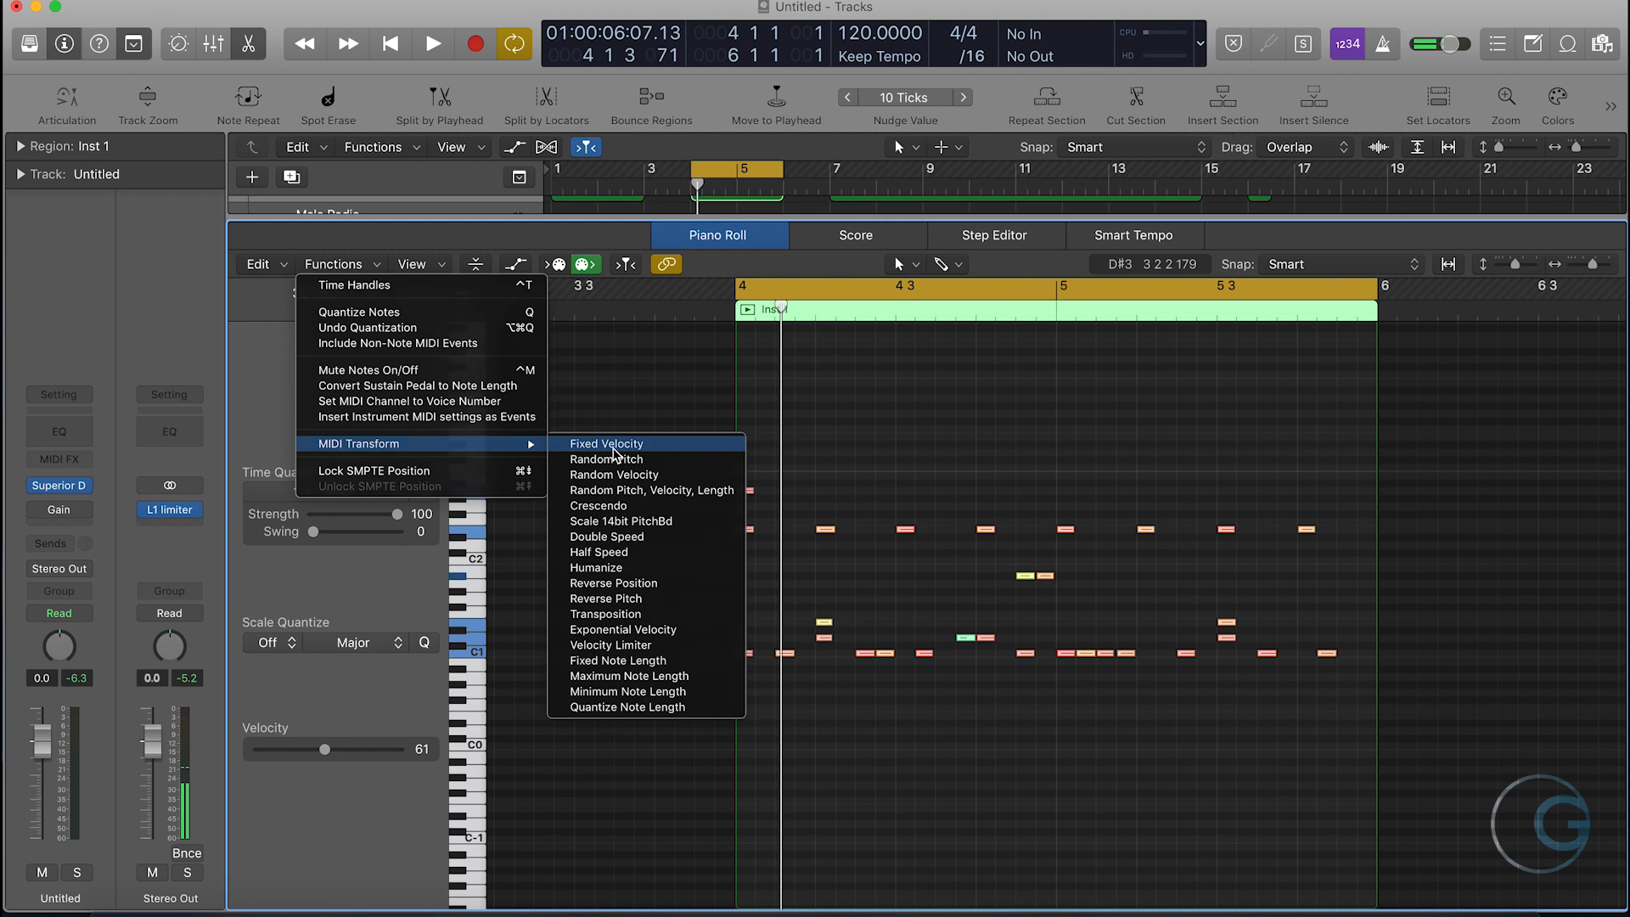
{"action": "left_click_drag", "start_coordinate": [794, 412], "coordinate": [794, 401]}
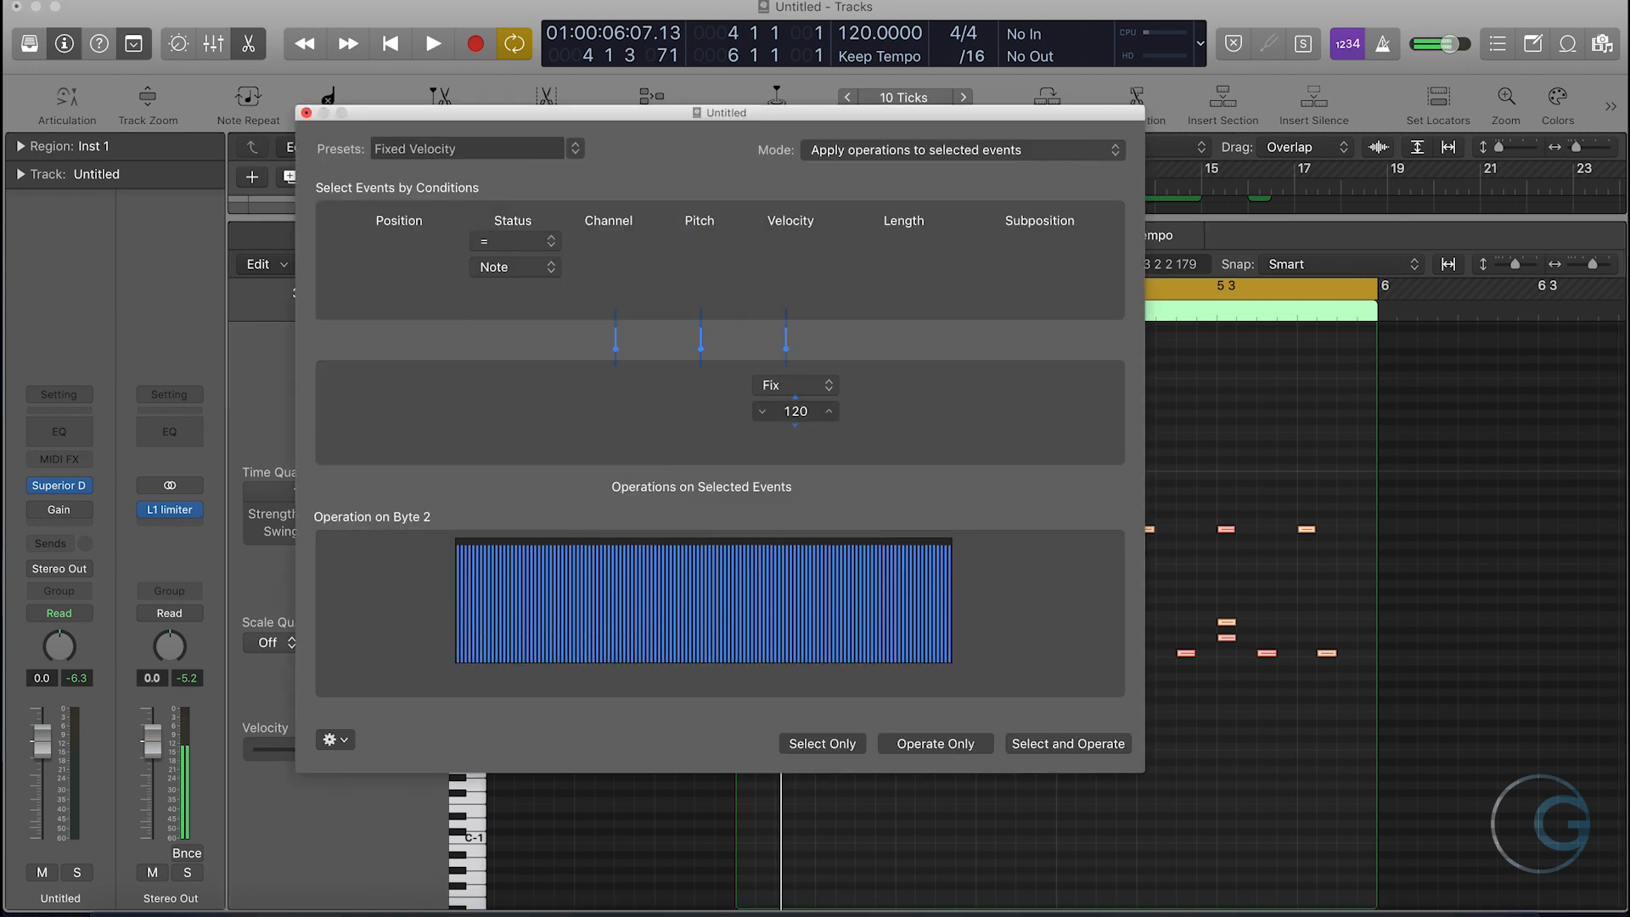
{"action": "left_click", "coordinate": [963, 744]}
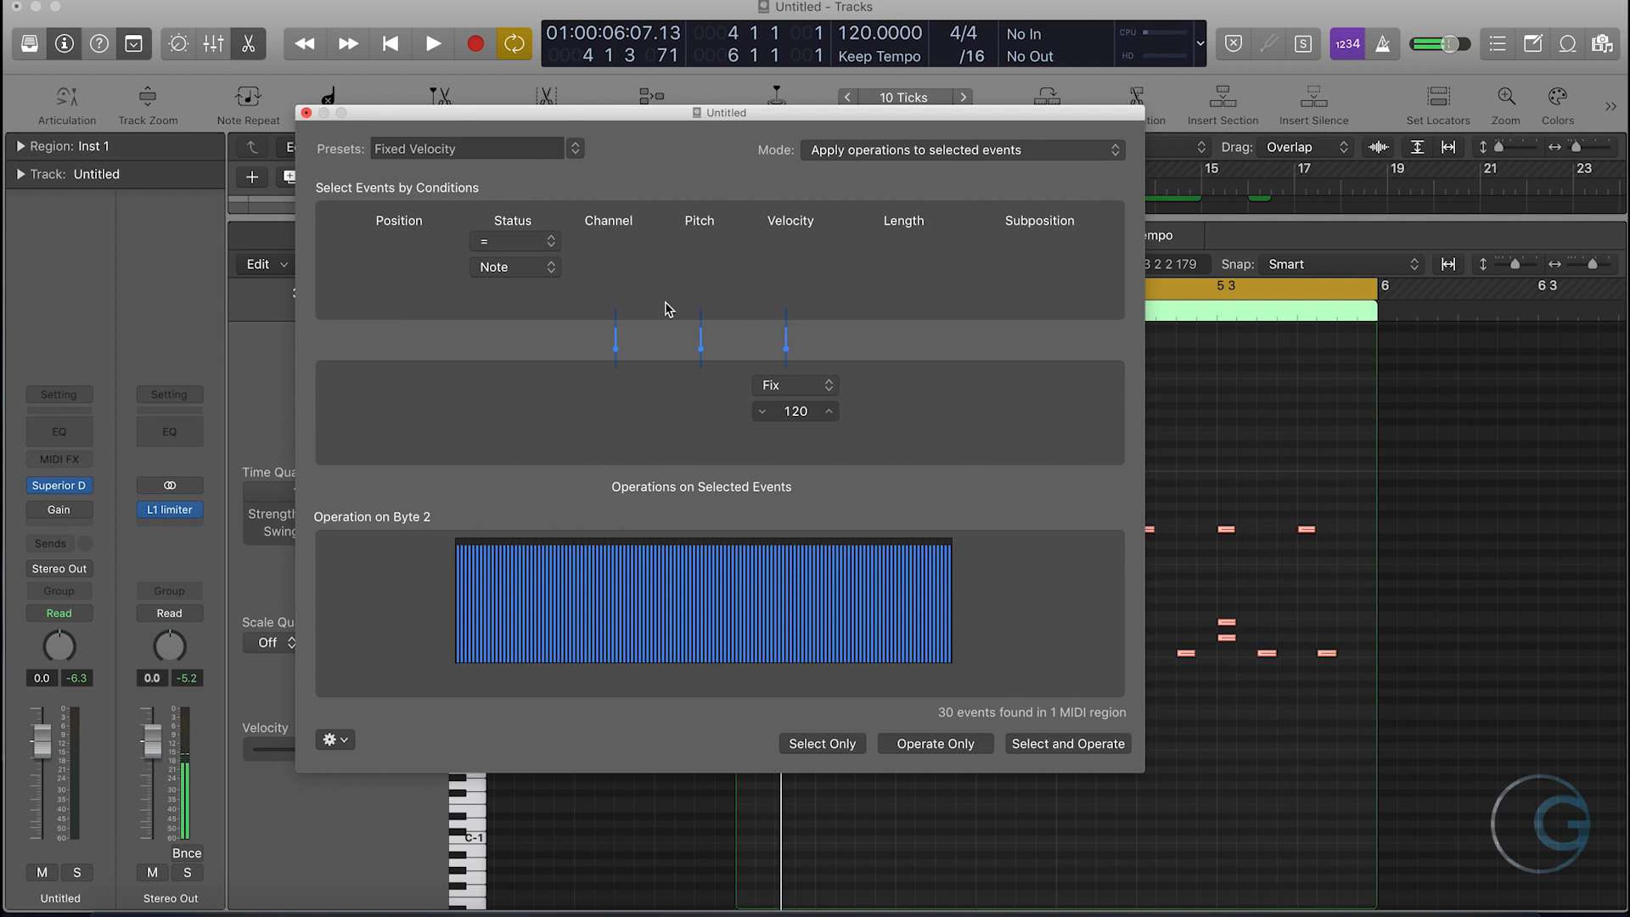
{"action": "left_click", "coordinate": [306, 113]}
{"action": "left_click", "coordinate": [898, 464]}
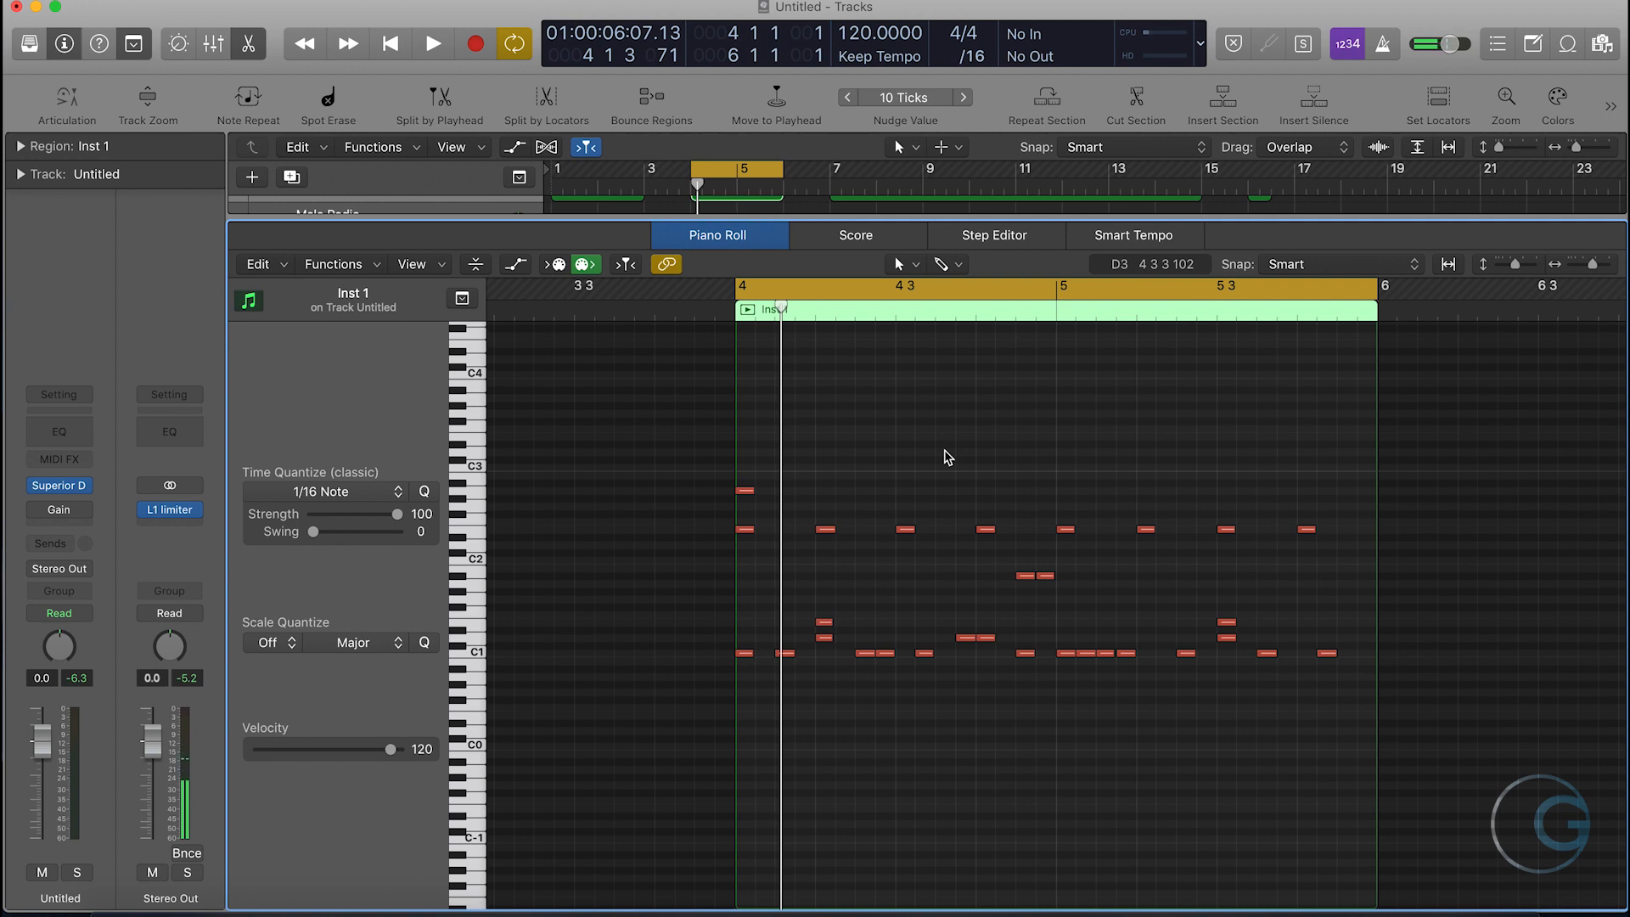
{"action": "left_click_drag", "start_coordinate": [1358, 676], "coordinate": [680, 476]}
{"action": "scroll", "coordinate": [915, 618], "scroll_direction": "right", "scroll_amount": 2}
{"action": "left_click", "coordinate": [914, 768]}
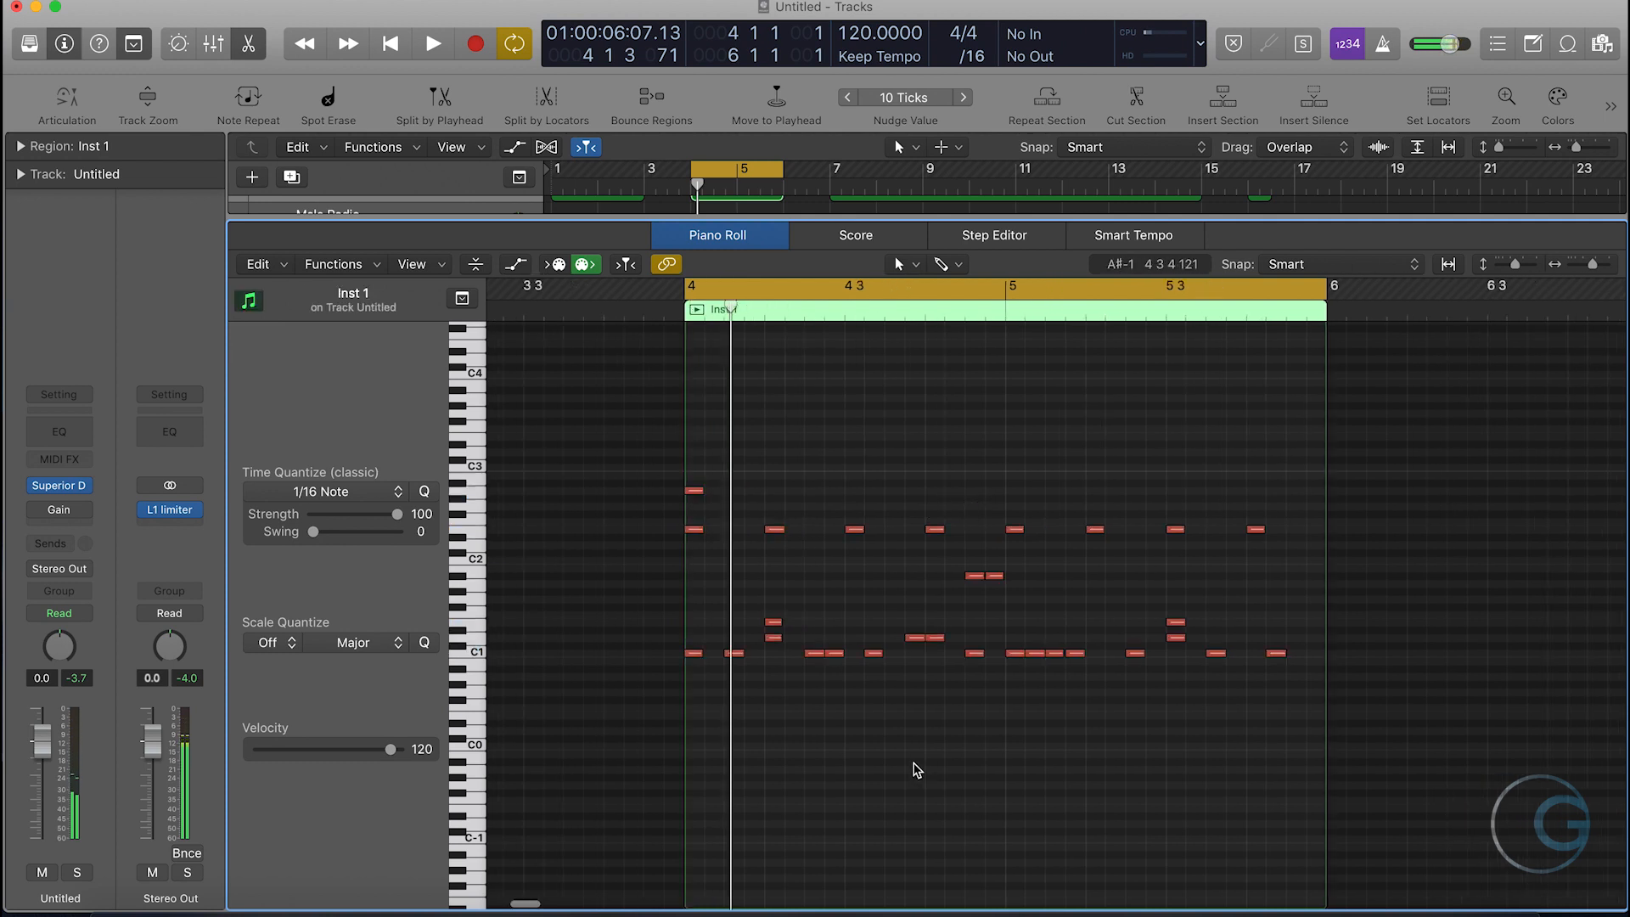
{"action": "scroll", "coordinate": [972, 757], "scroll_direction": "right", "scroll_amount": 5}
{"action": "scroll", "coordinate": [741, 735], "scroll_direction": "left", "scroll_amount": 2}
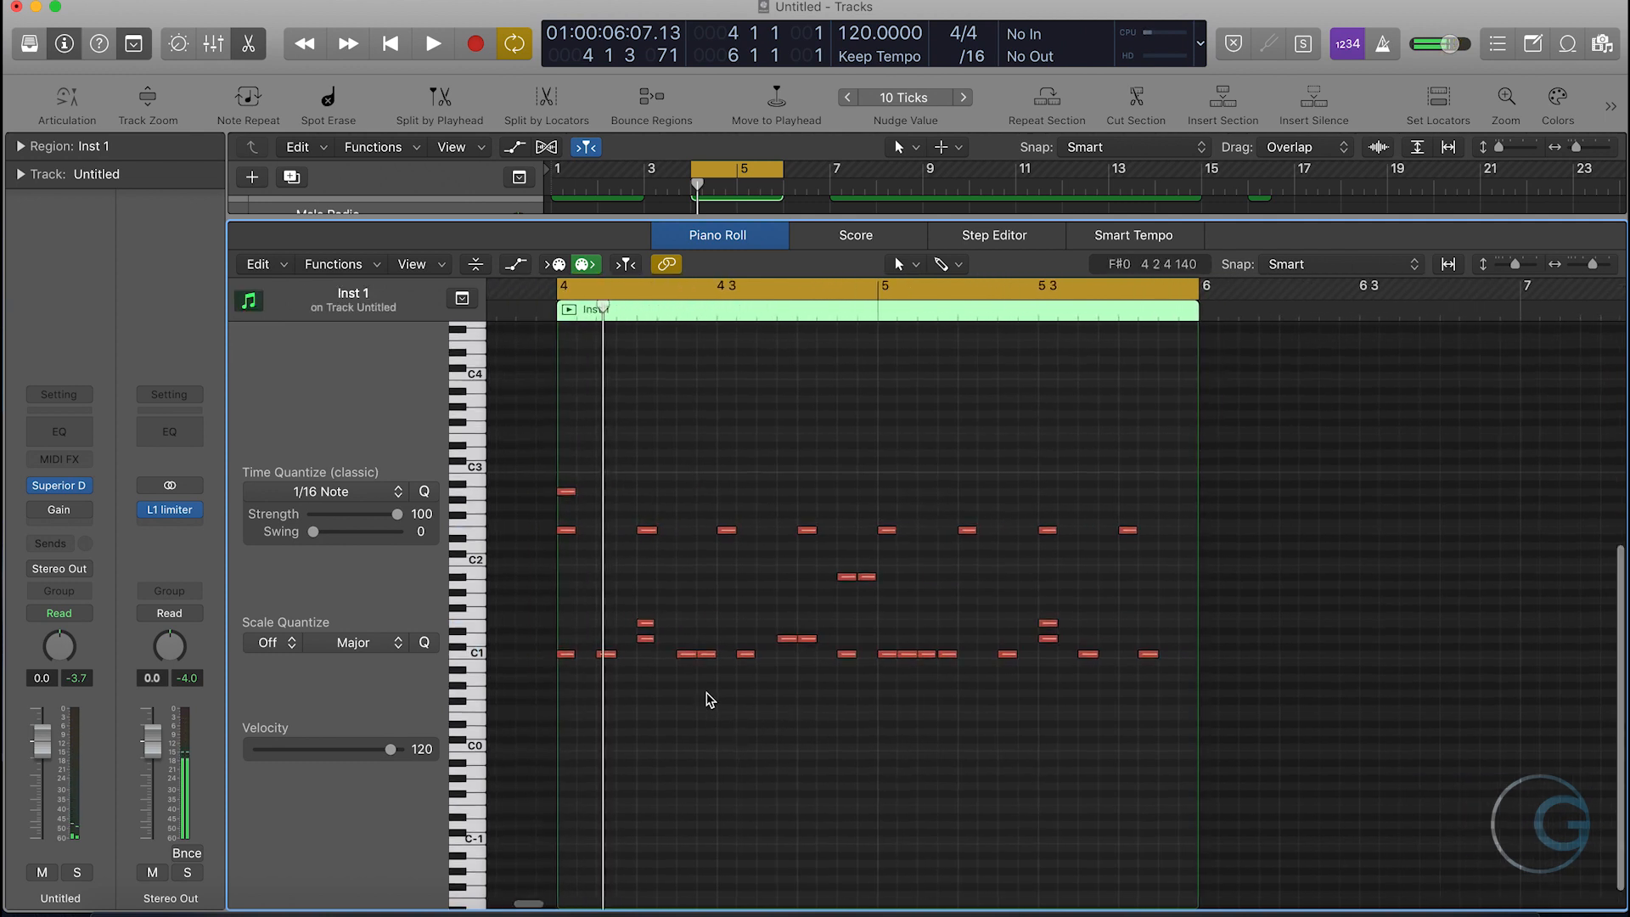
- Set the velocity of the second, fourth, eighth, tenth and thirteenth C1 notes in the second region to 110
{"action": "left_click_drag", "start_coordinate": [1592, 259], "coordinate": [1597, 264]}
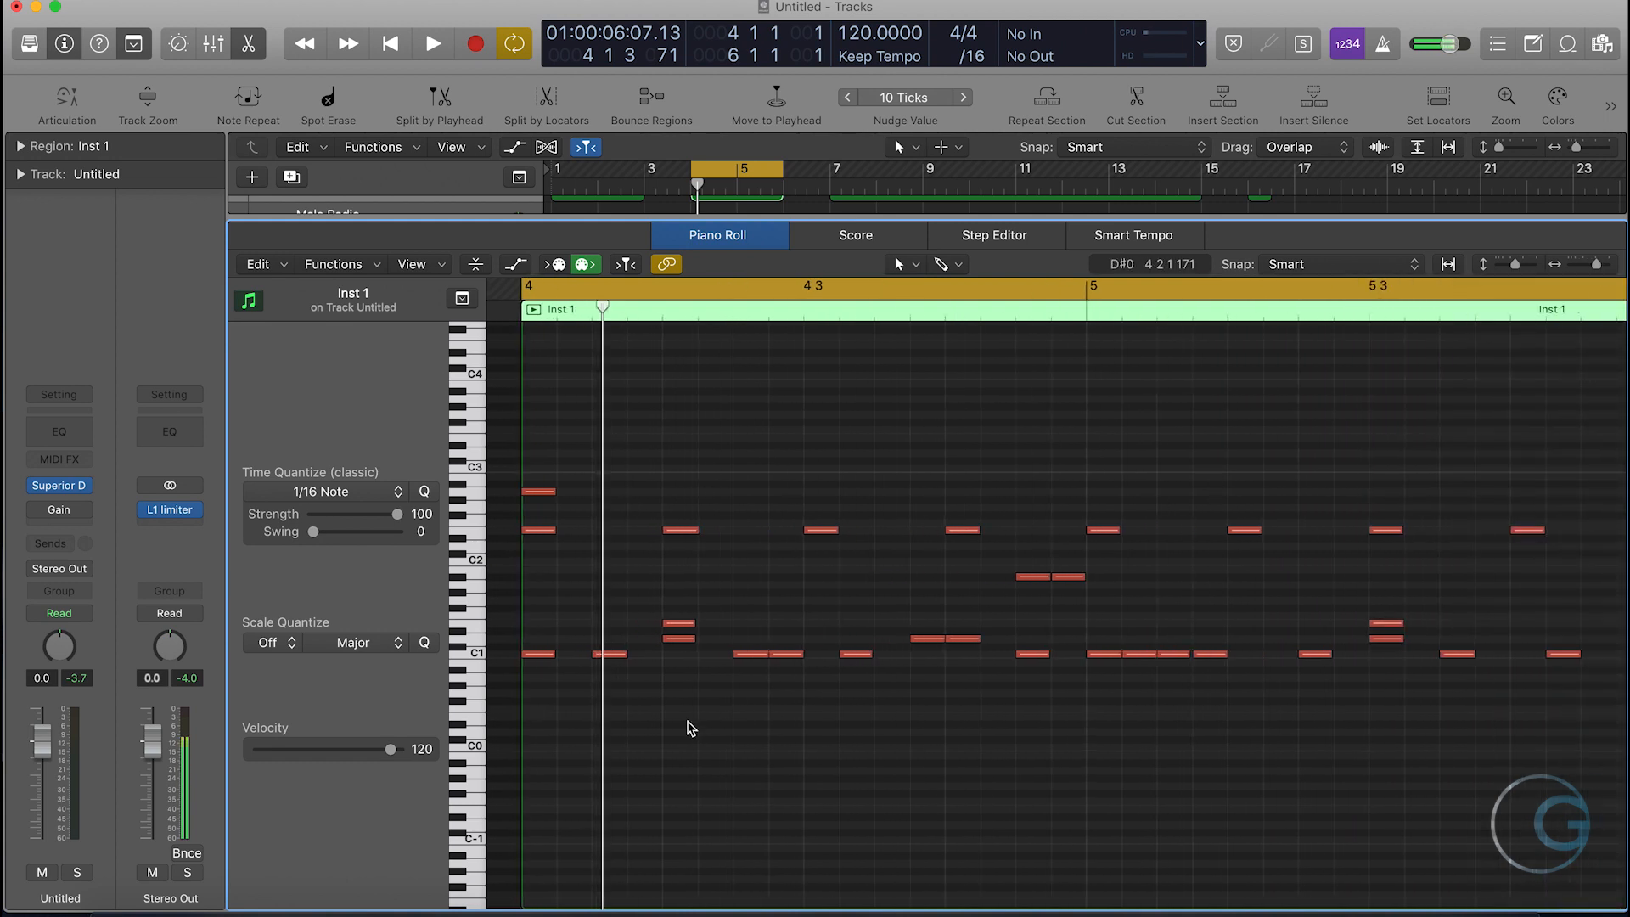
{"action": "left_click", "coordinate": [786, 654]}
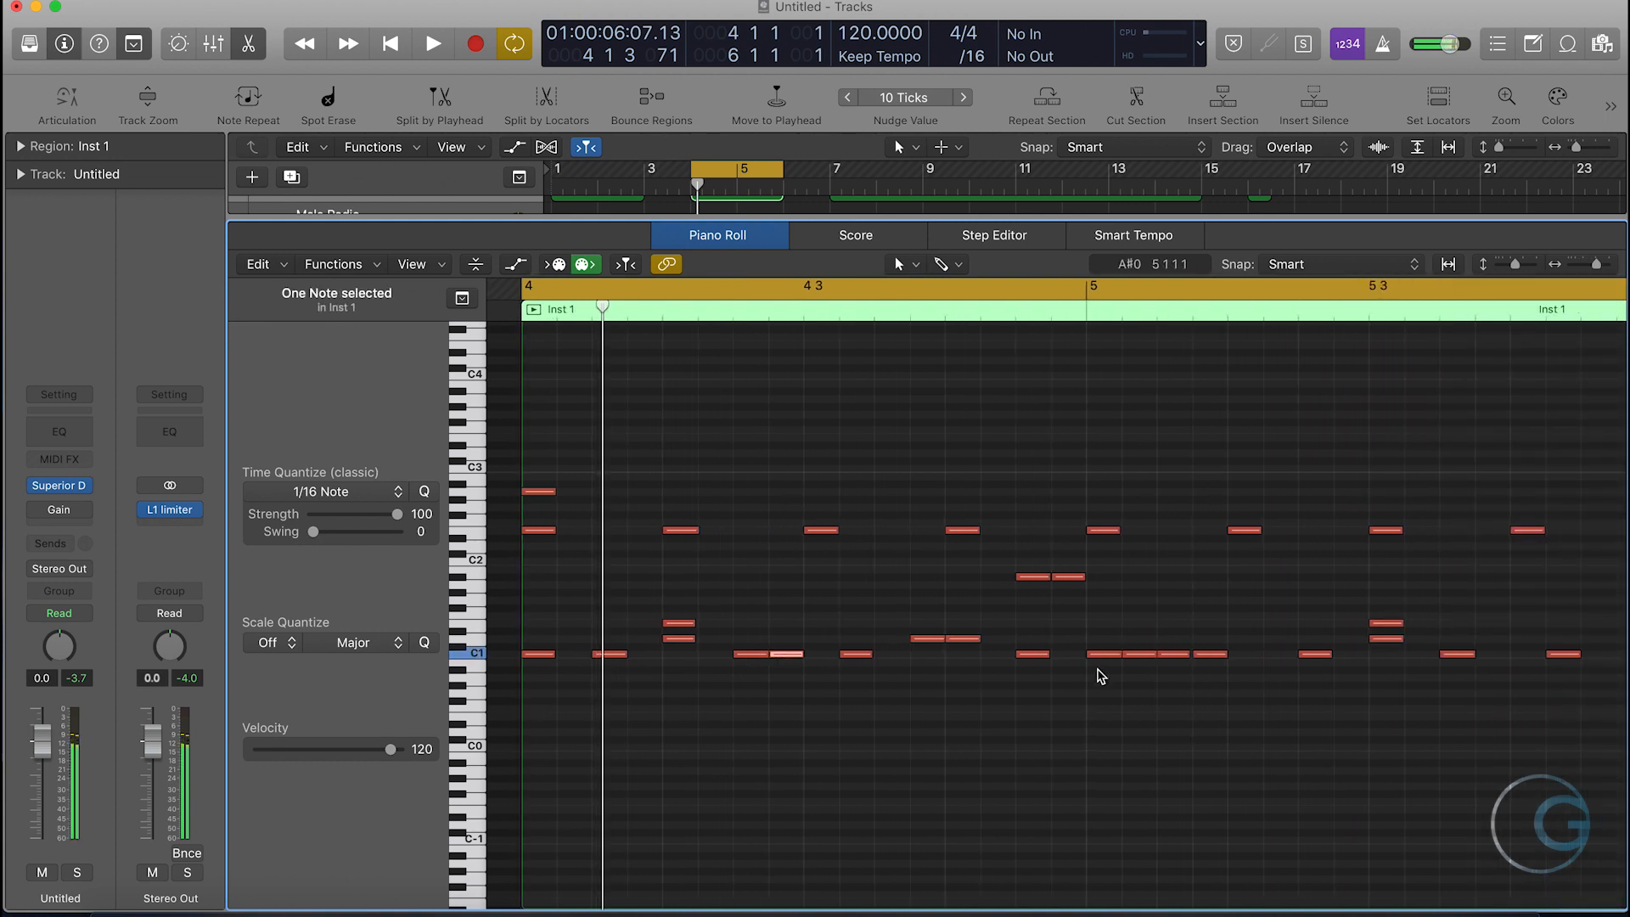
{"action": "left_click", "coordinate": [1138, 653], "text": "shift"}
{"action": "left_click", "coordinate": [1209, 654], "text": "shift"}
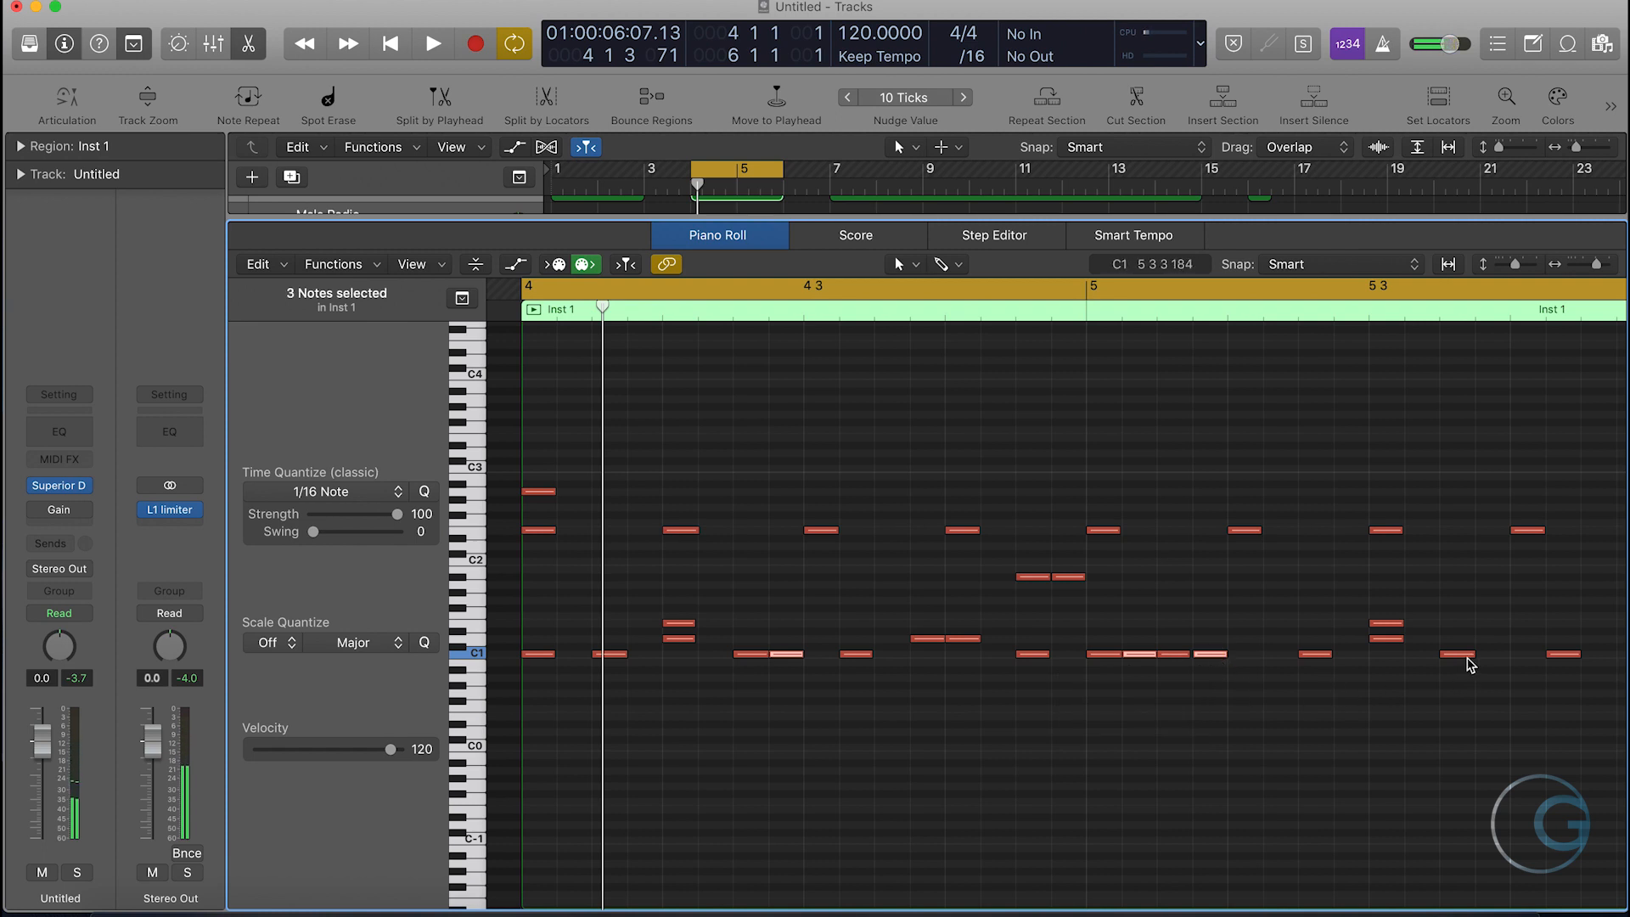
{"action": "left_click", "coordinate": [1562, 654], "text": "shift"}
{"action": "scroll", "coordinate": [1484, 710], "scroll_direction": "left", "scroll_amount": 2}
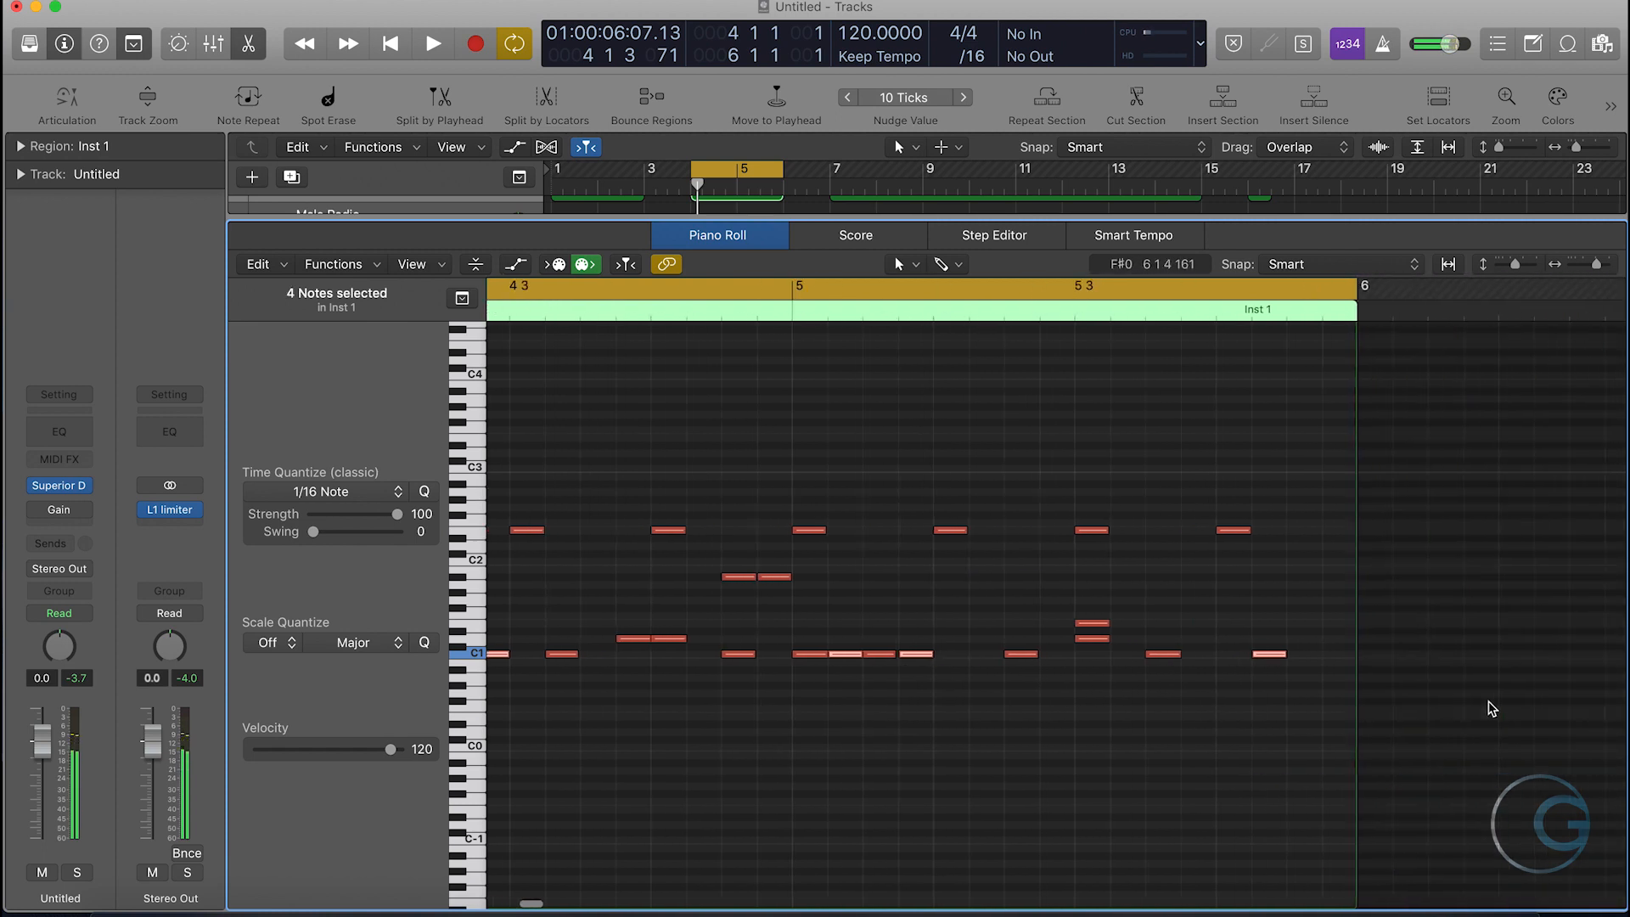
{"action": "left_click", "coordinate": [632, 653], "text": "shift"}
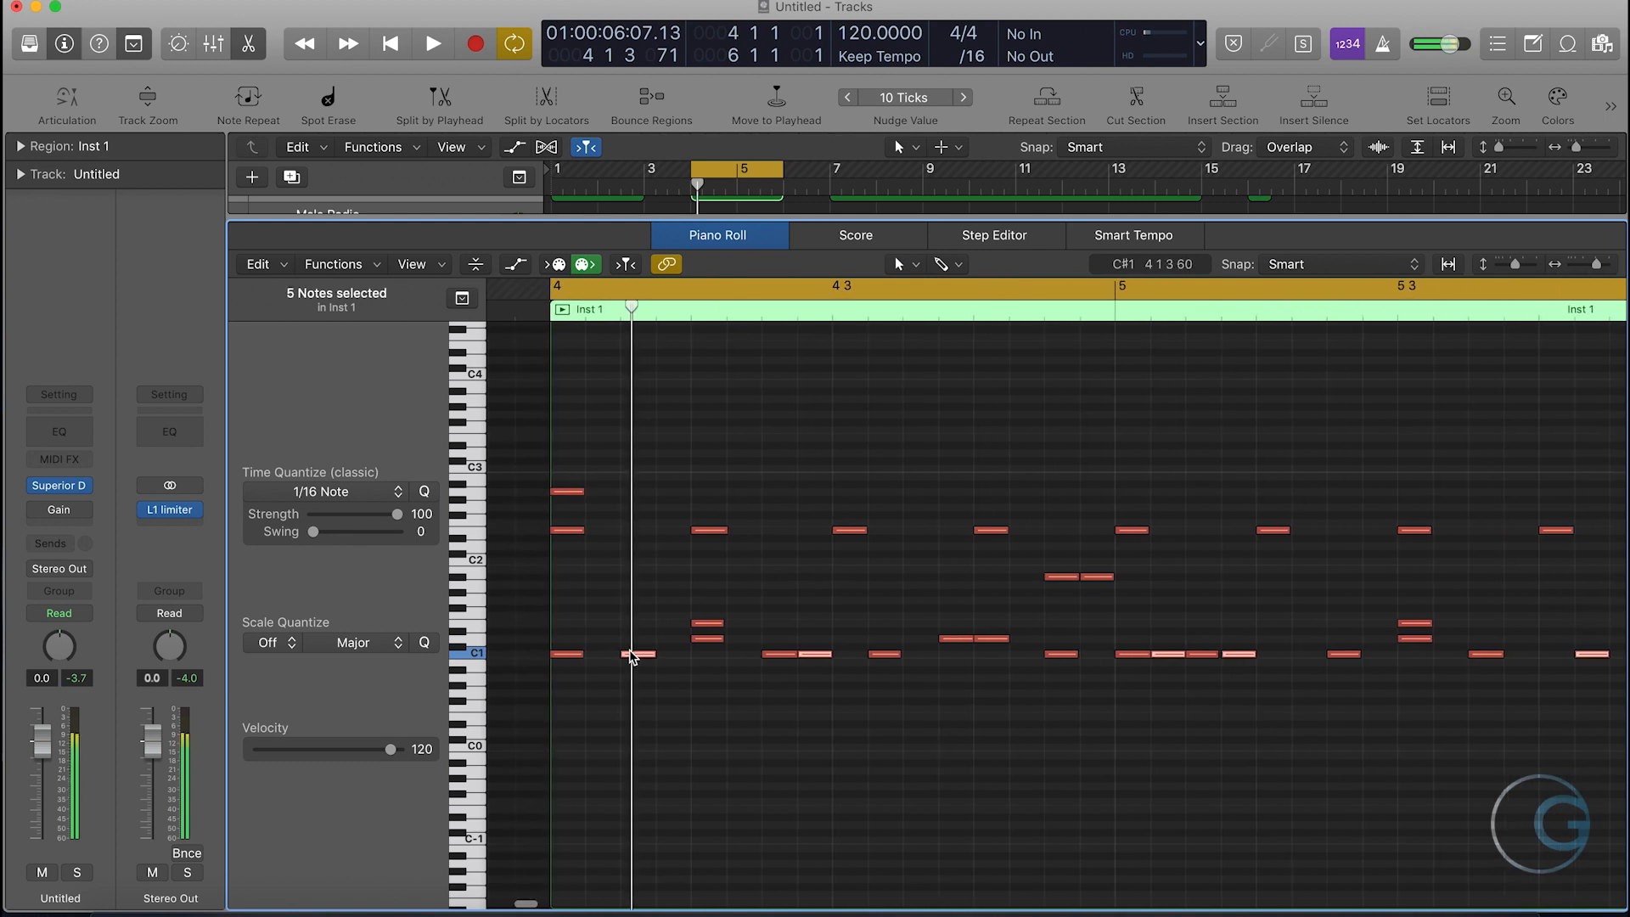
{"action": "left_click_drag", "start_coordinate": [390, 750], "coordinate": [378, 753]}
{"action": "left_click", "coordinate": [746, 742]}
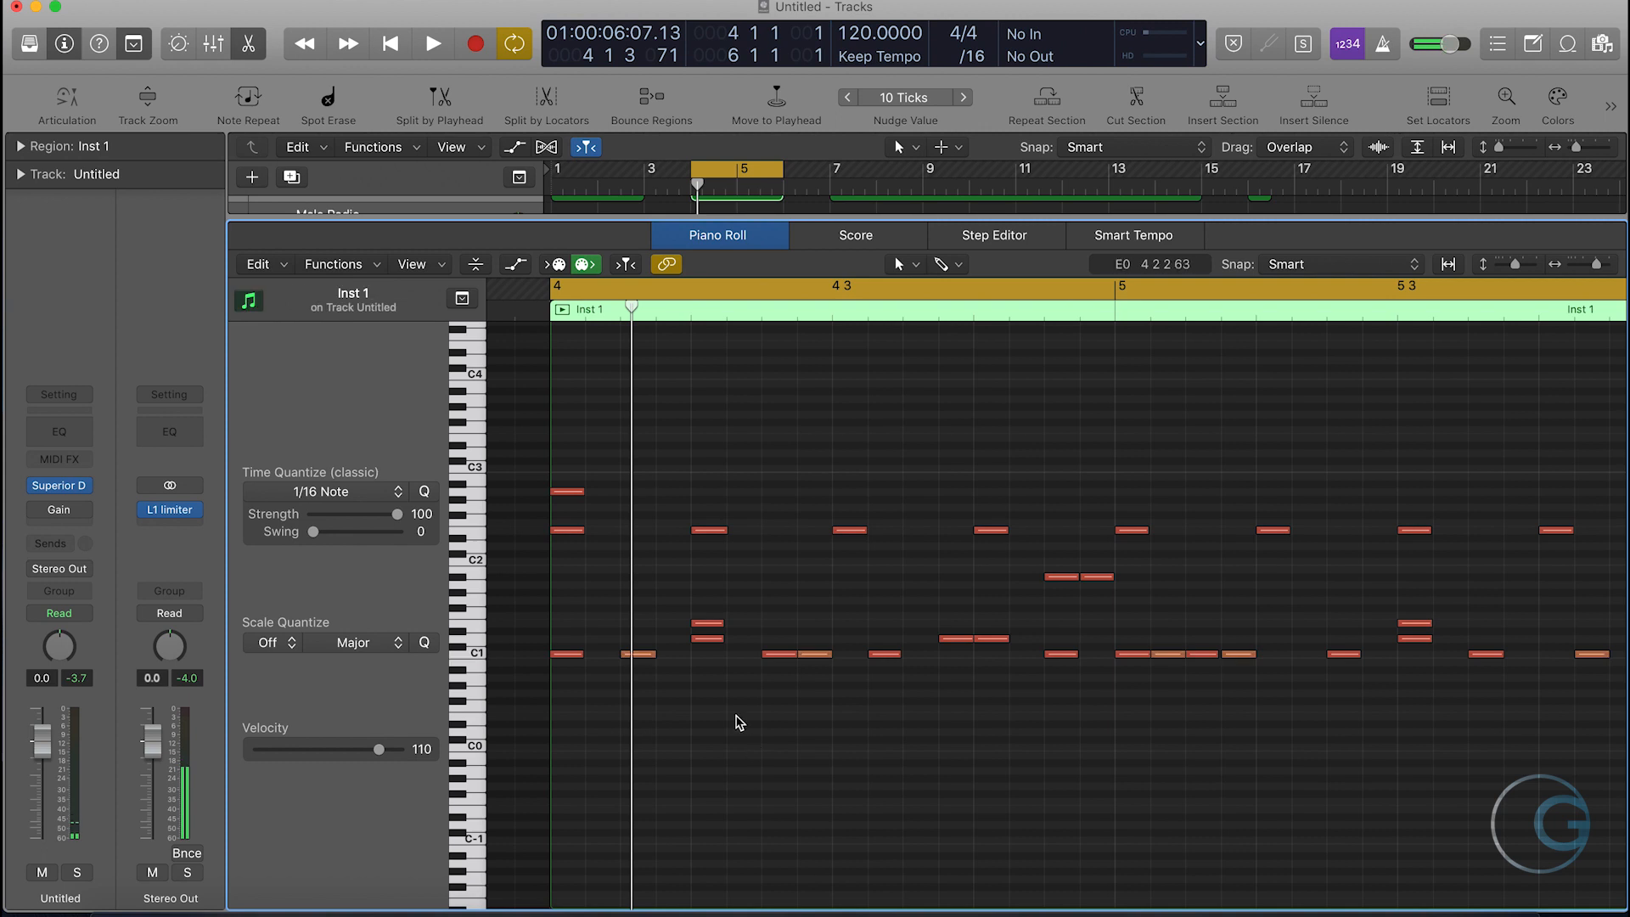
- Set the velocity of every second note in the evenly spaced eight-note row just above C2 to 110
{"action": "left_click_drag", "start_coordinate": [688, 486], "coordinate": [702, 546]}
{"action": "left_click_drag", "start_coordinate": [956, 480], "coordinate": [998, 543]}
{"action": "left_click_drag", "start_coordinate": [1222, 482], "coordinate": [1307, 611]}
{"action": "left_click_drag", "start_coordinate": [1493, 492], "coordinate": [1561, 566]}
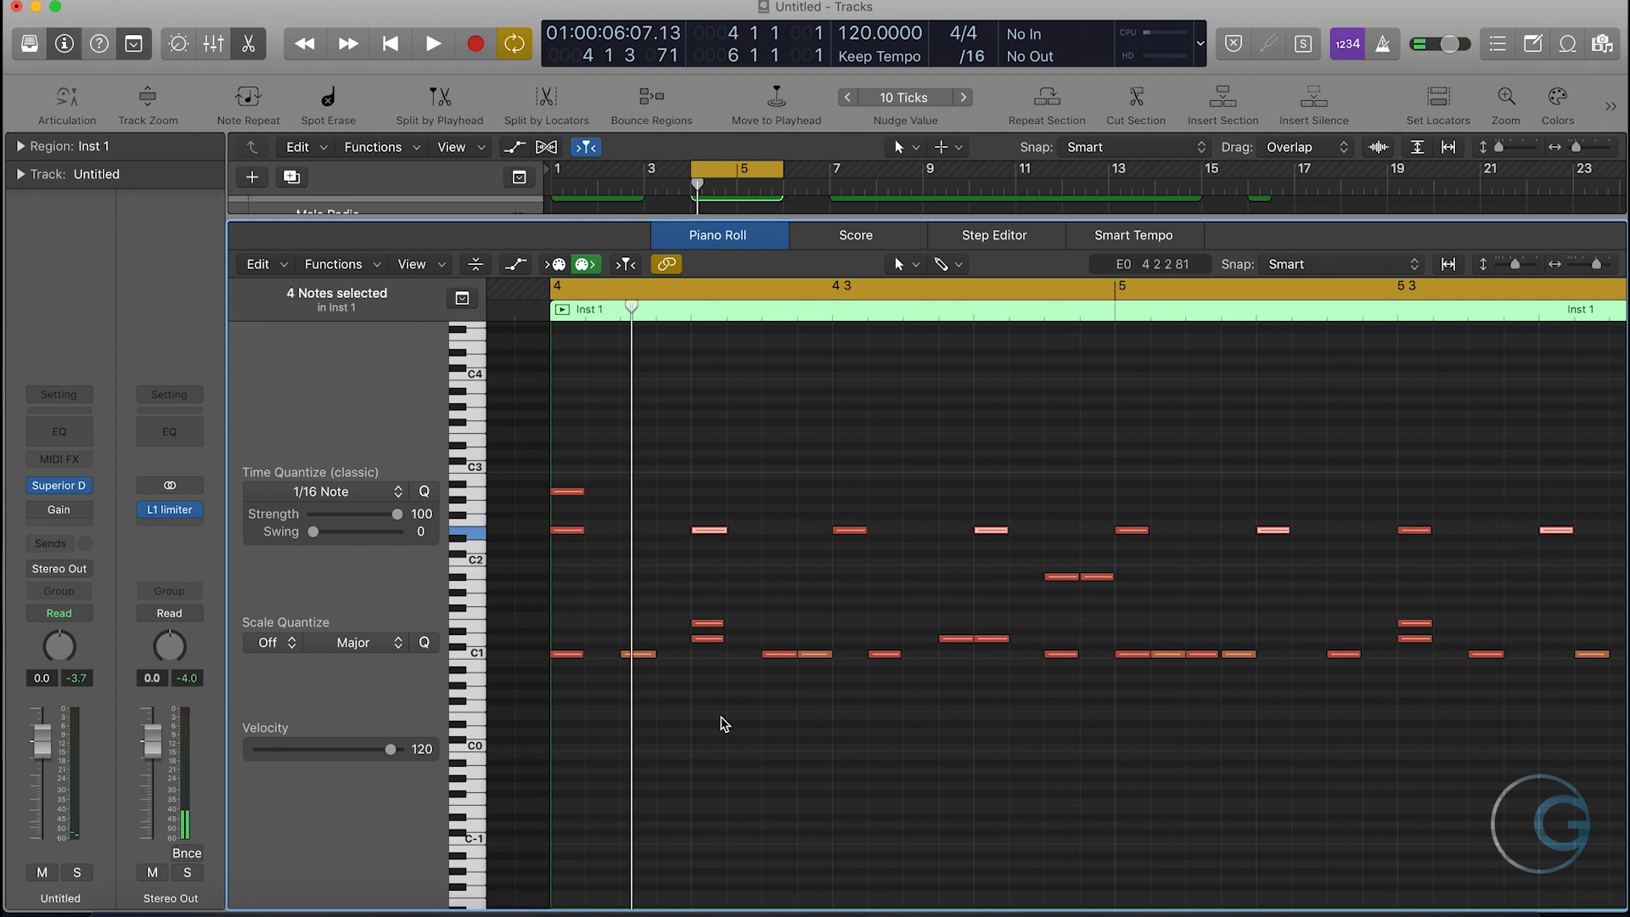
{"action": "left_click_drag", "start_coordinate": [389, 753], "coordinate": [380, 759]}
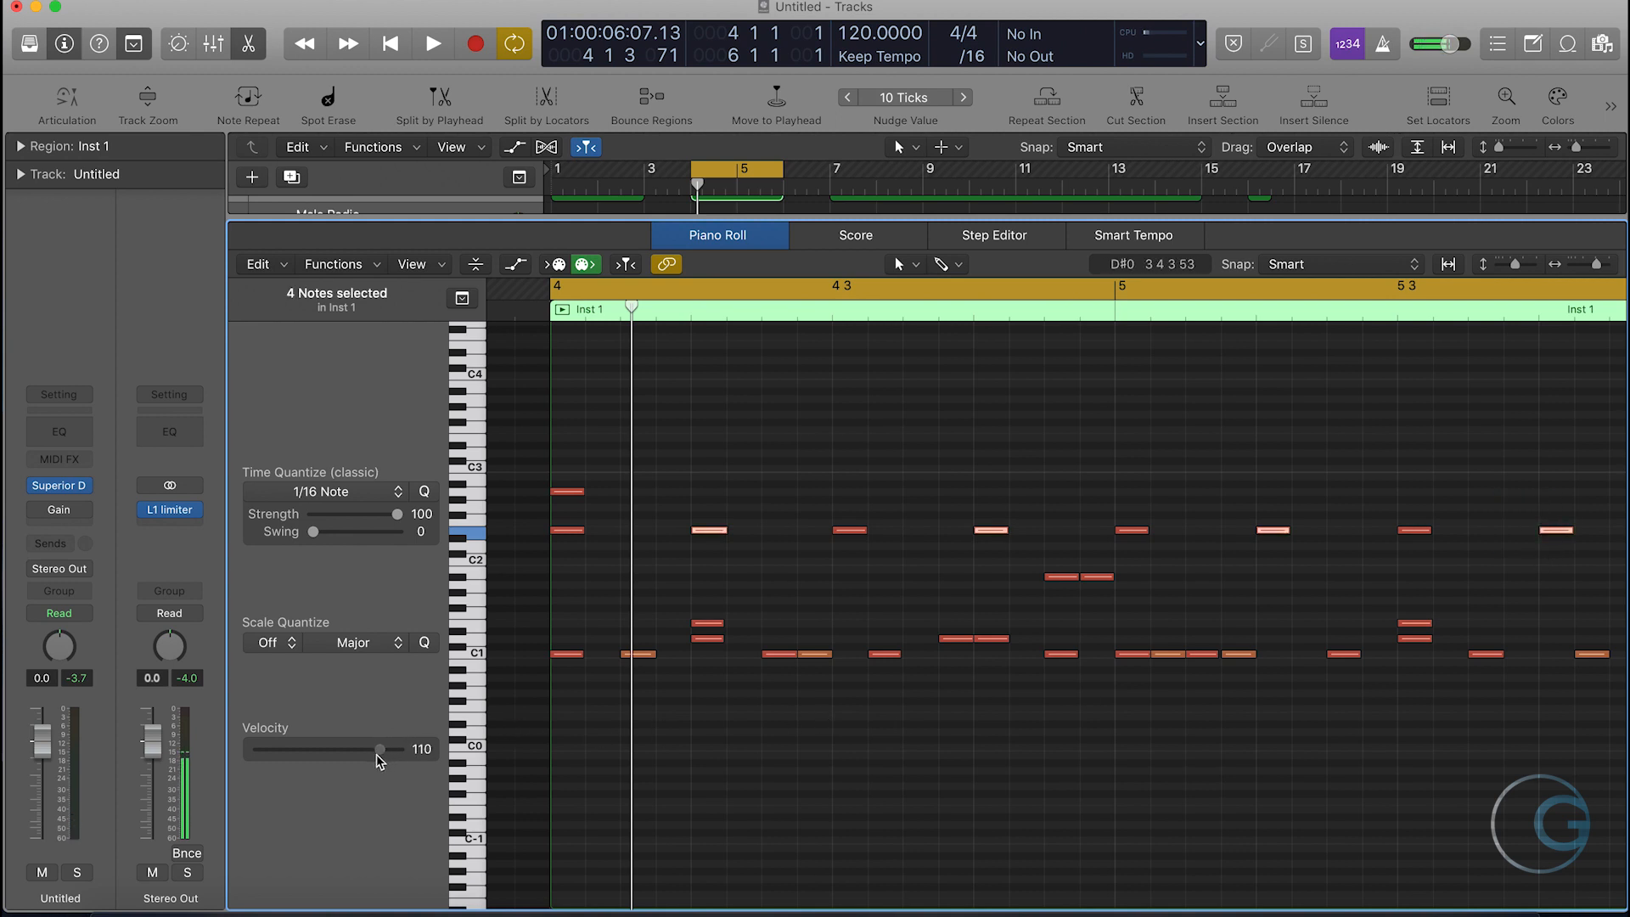
- Compare the velocities of the first two notes in the eight-note row just above C2
{"action": "left_click", "coordinate": [565, 528]}
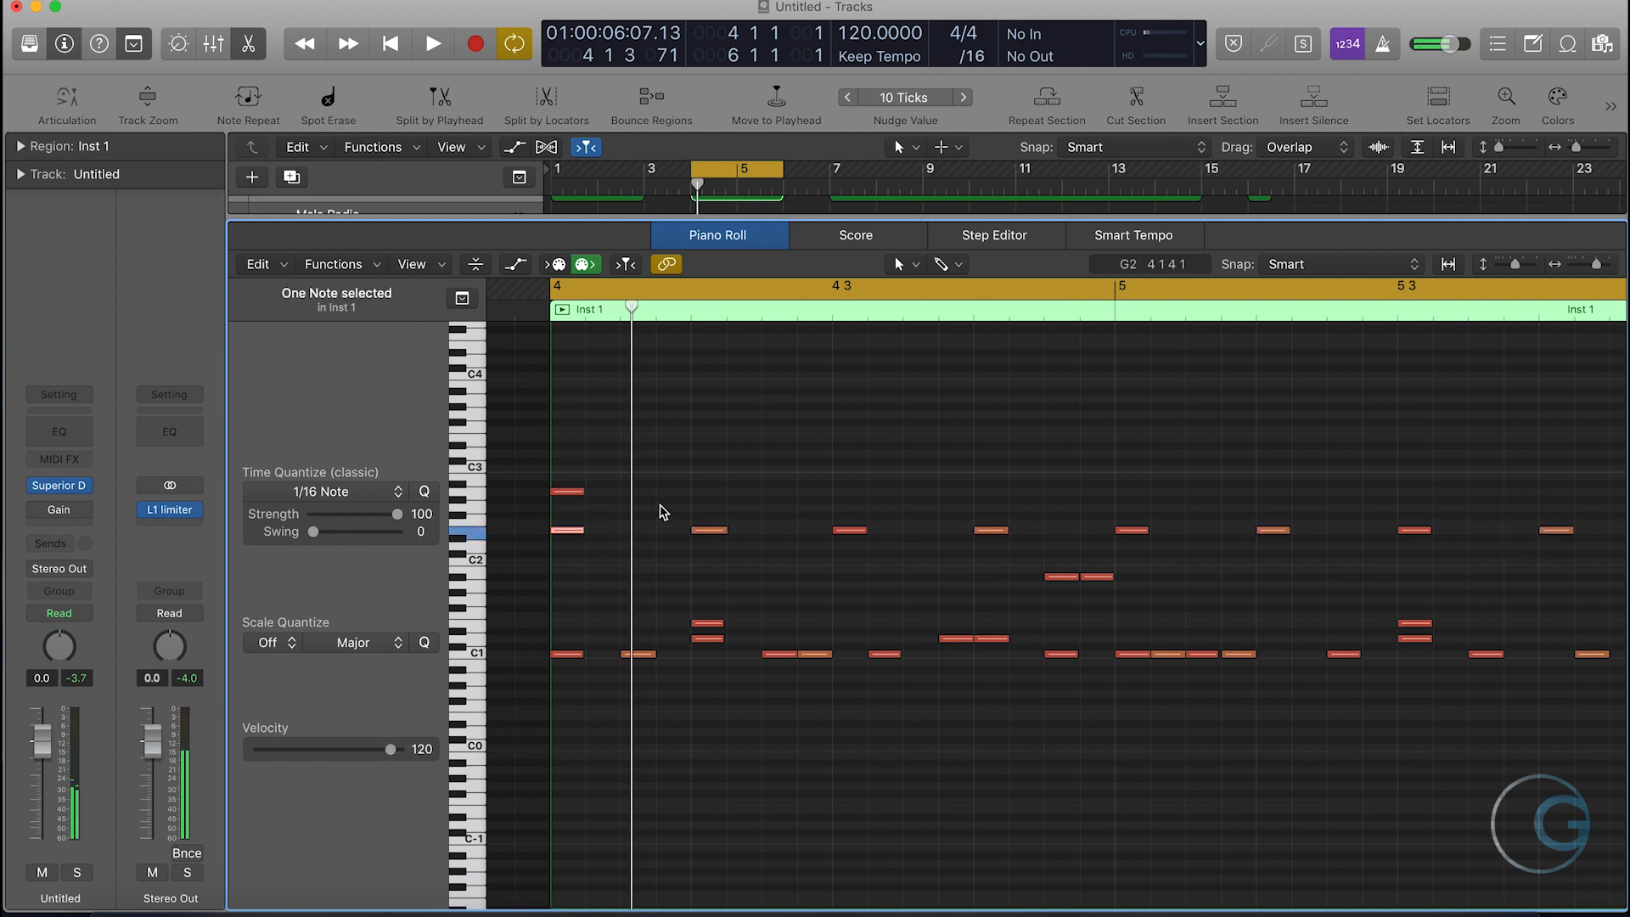
{"action": "left_click", "coordinate": [709, 530]}
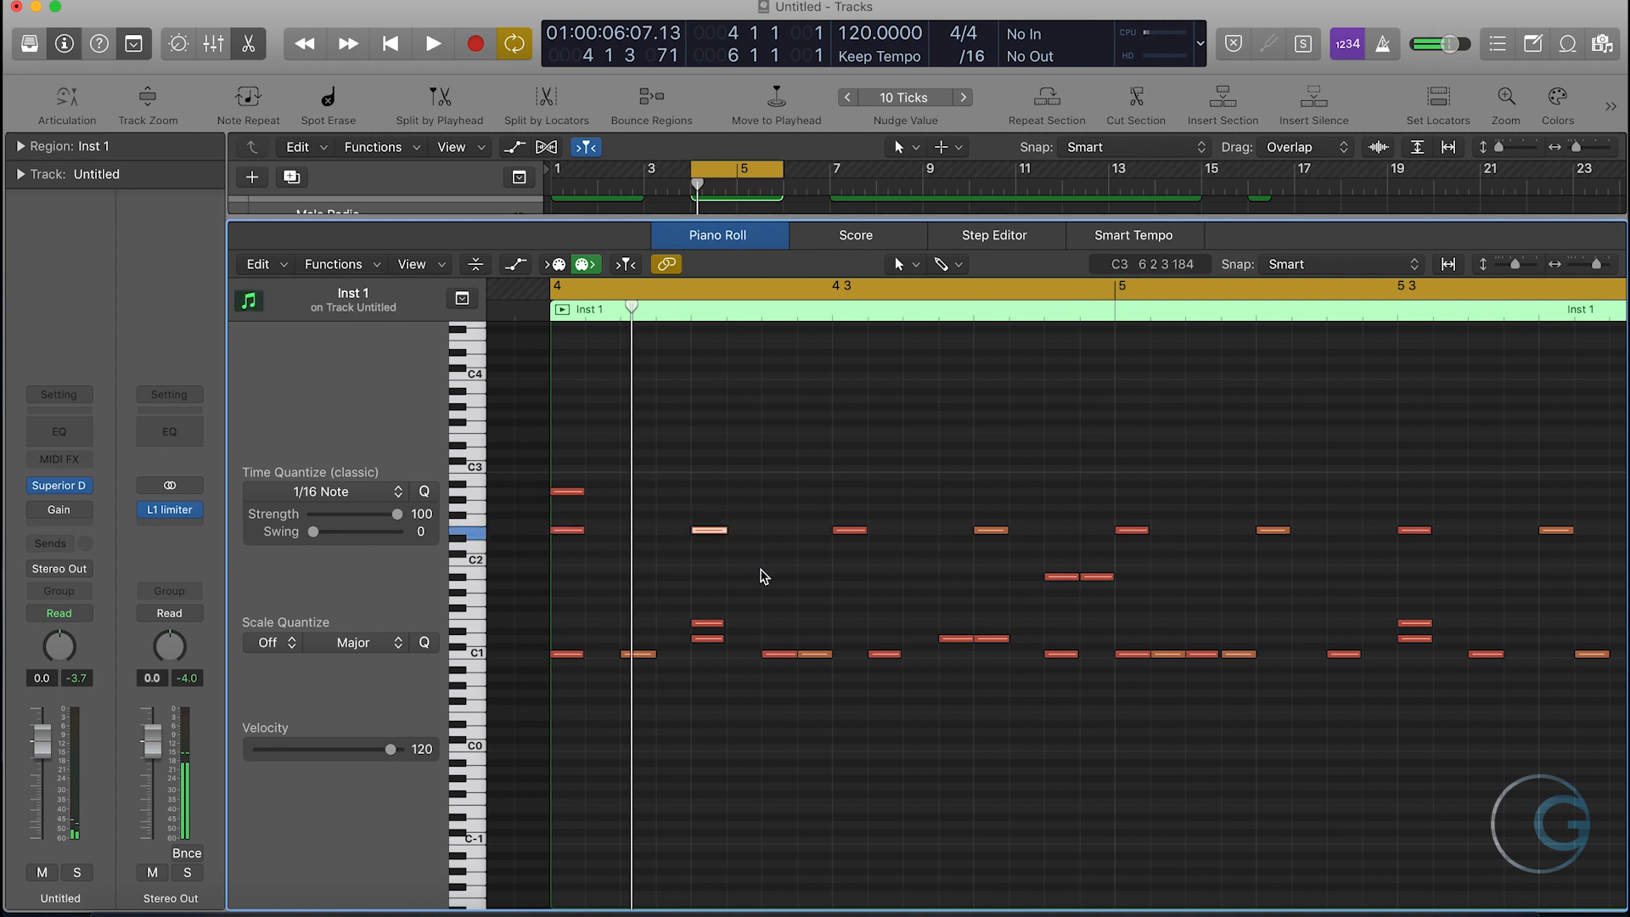
{"action": "left_click", "coordinate": [785, 702]}
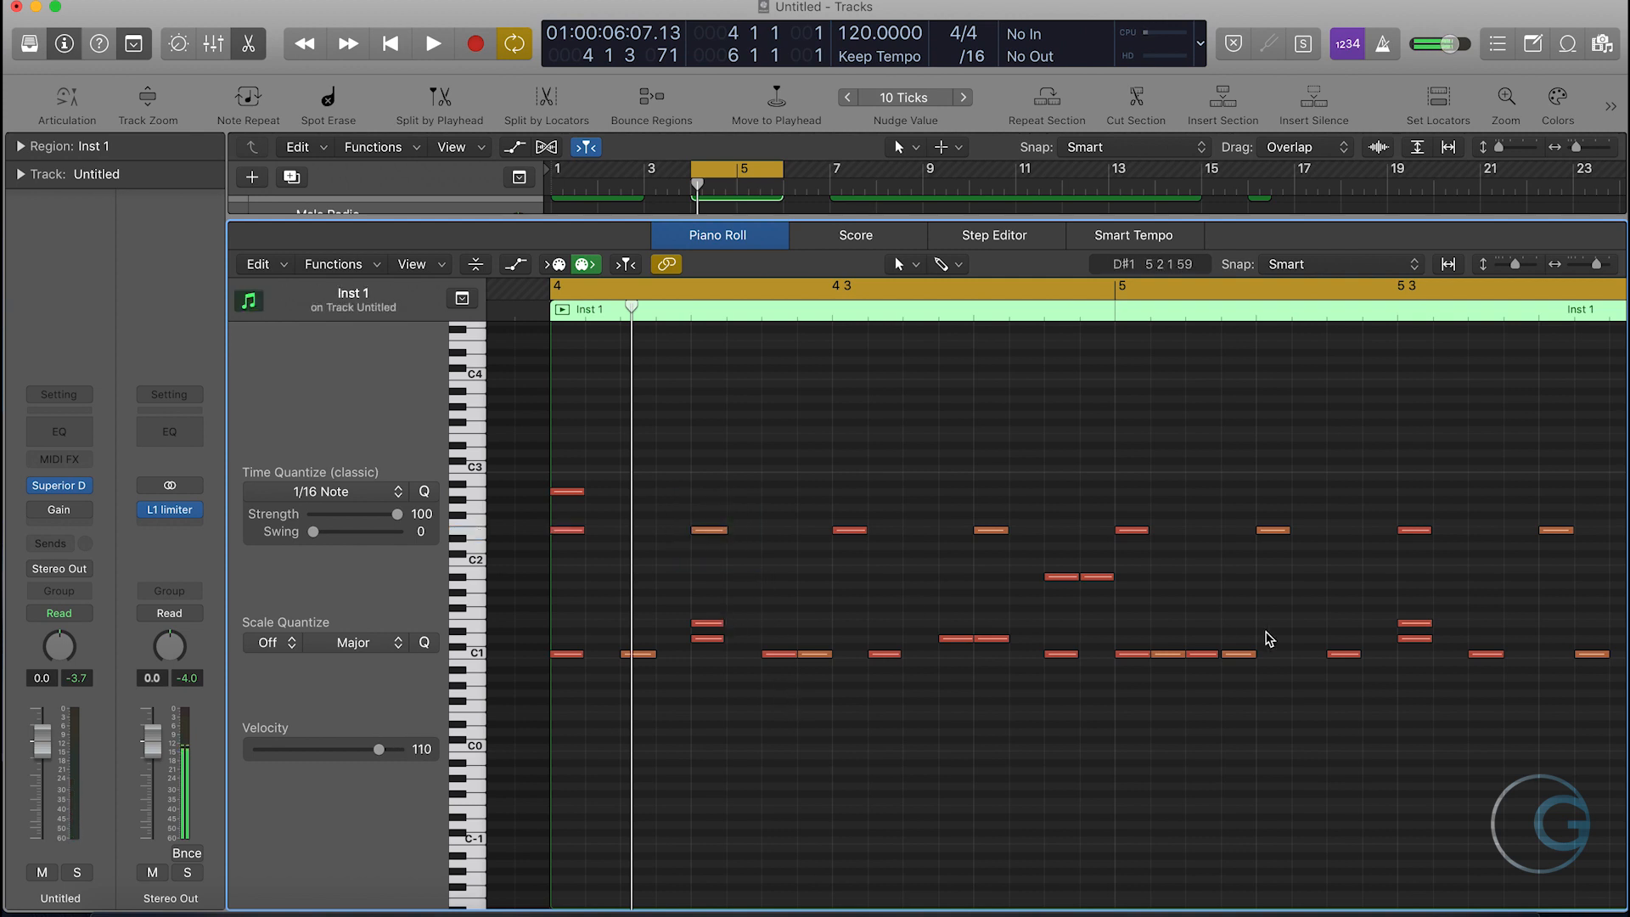
{"action": "scroll", "coordinate": [1268, 636], "scroll_direction": "right", "scroll_amount": 3}
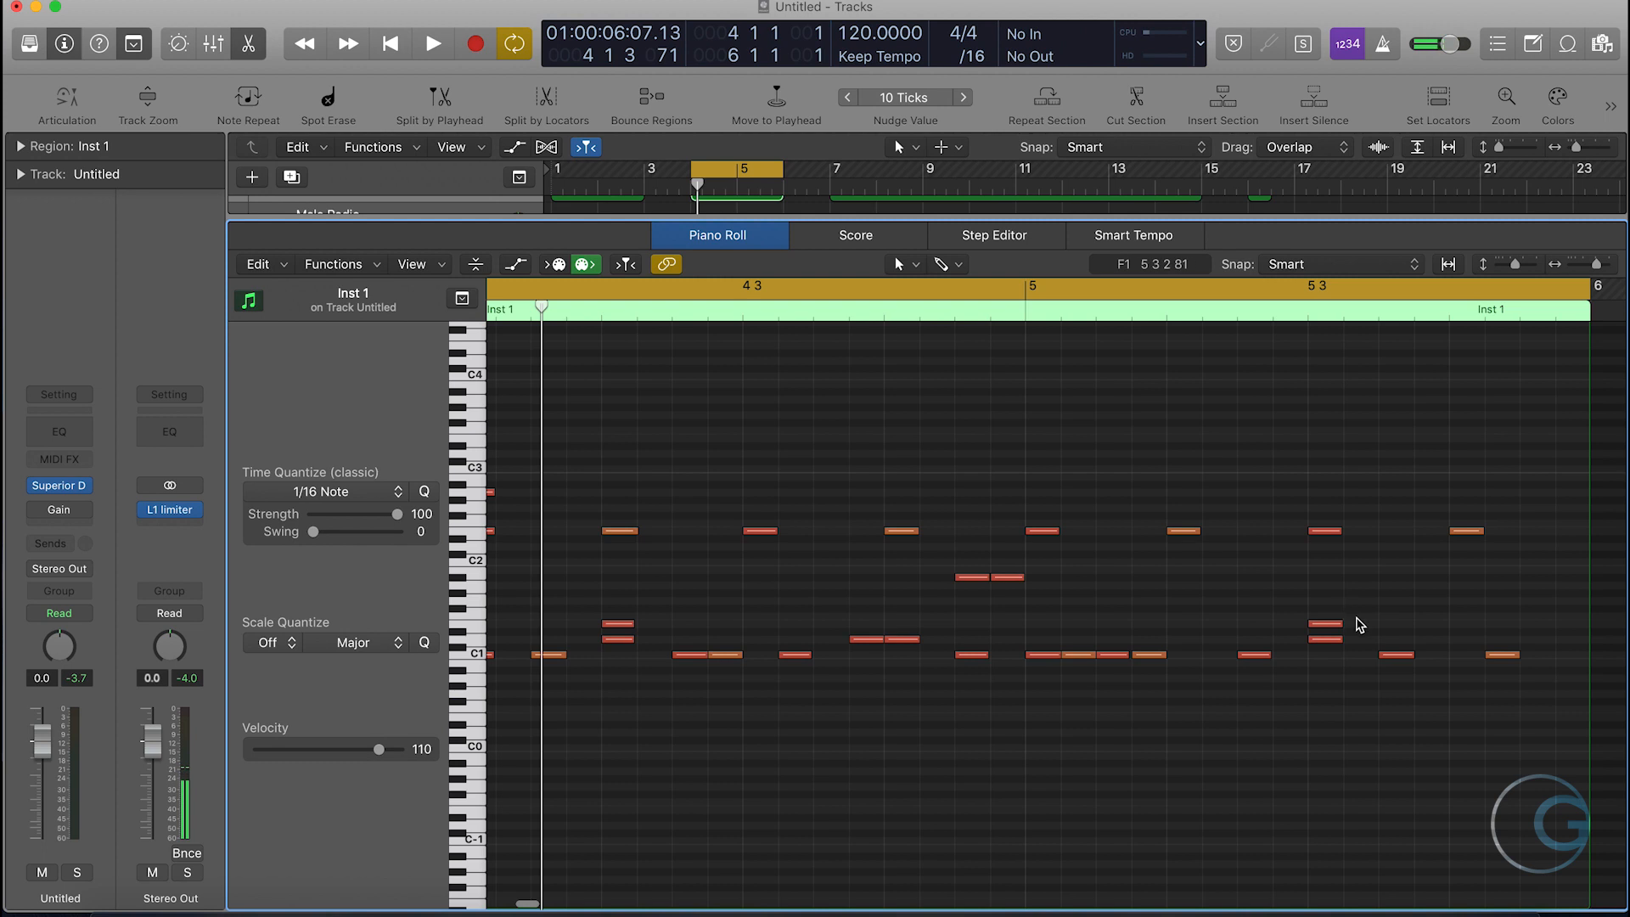
- Delete the two E1 notes of the second region and play the region back
{"action": "left_click_drag", "start_coordinate": [1366, 626], "coordinate": [597, 617]}
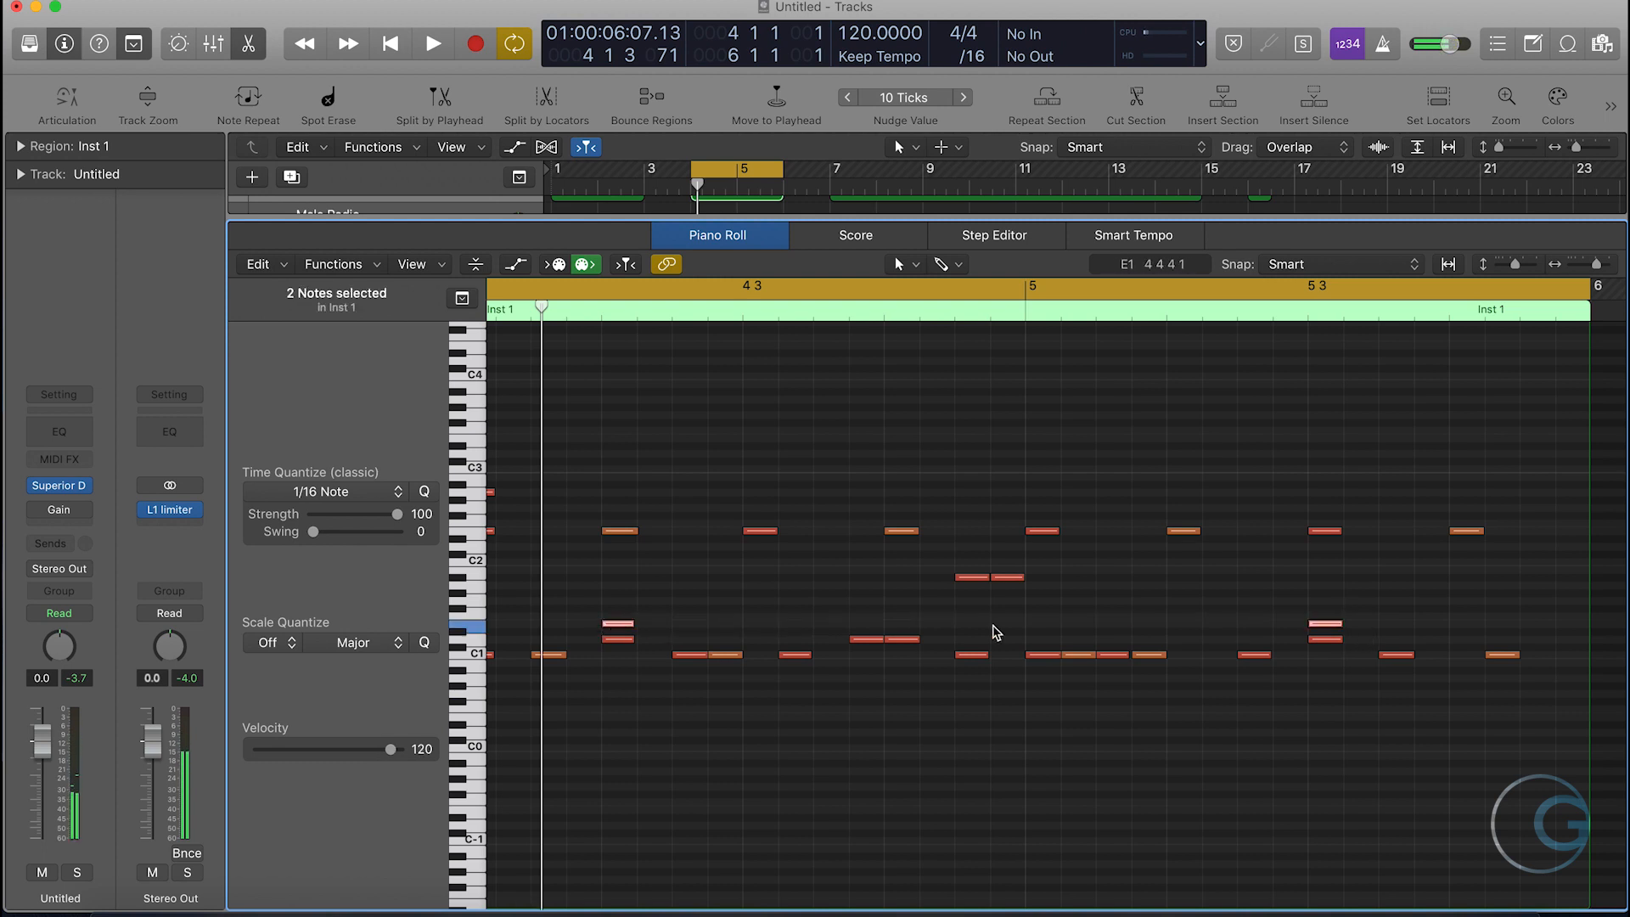
{"action": "key", "text": "Delete"}
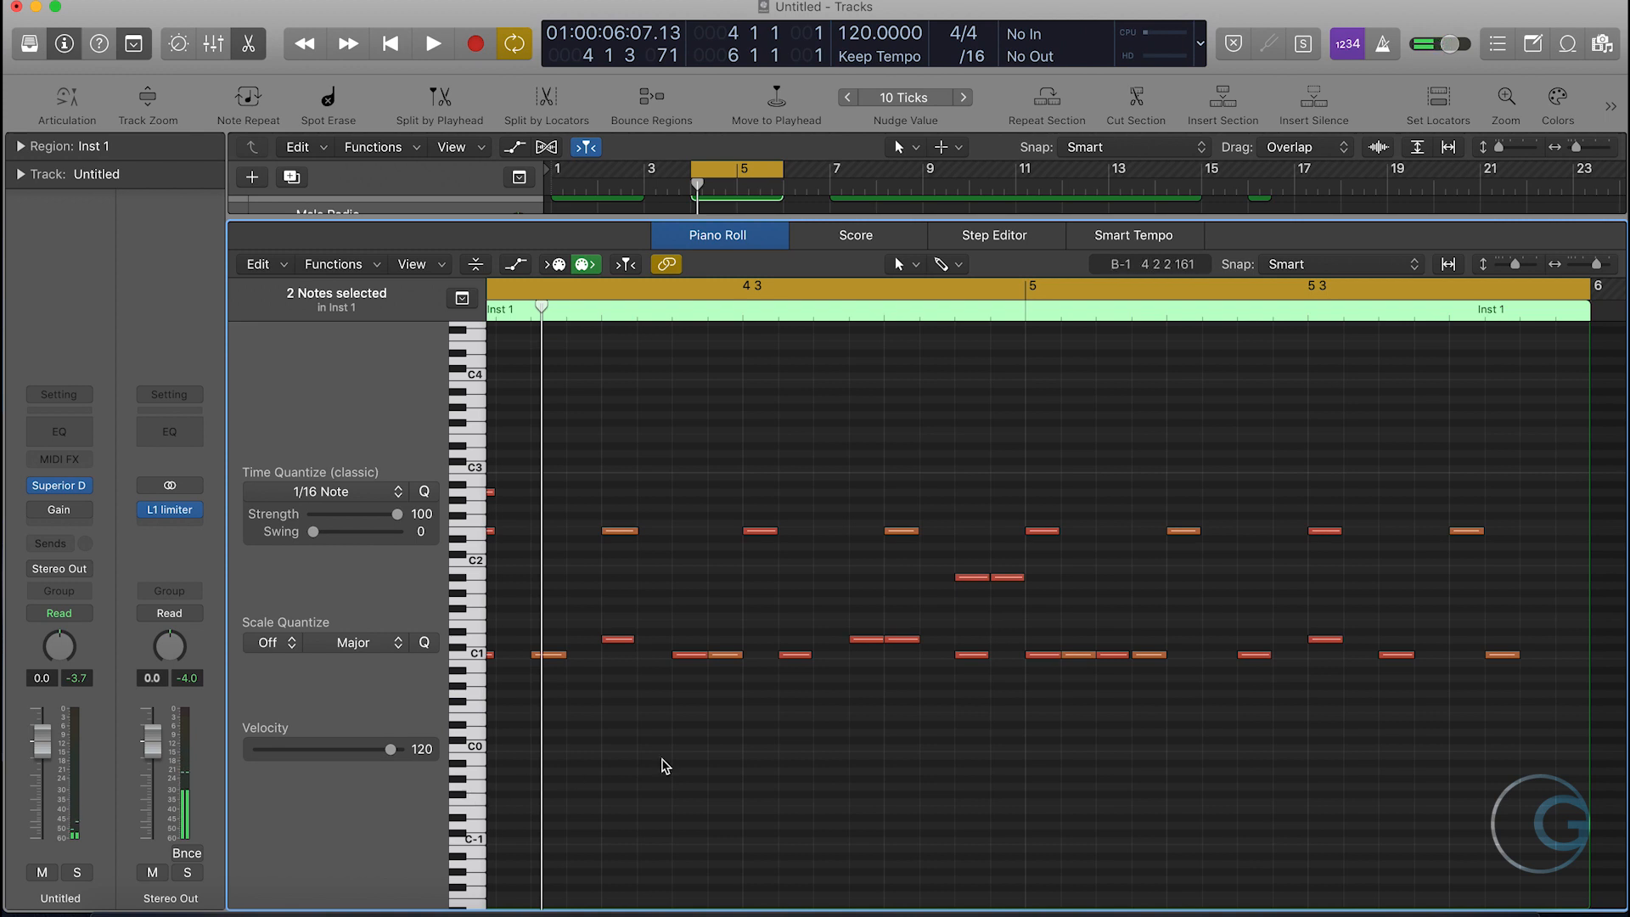
{"action": "scroll", "coordinate": [664, 767], "scroll_direction": "left", "scroll_amount": 2}
{"action": "scroll", "coordinate": [664, 767], "scroll_direction": "left", "scroll_amount": 3}
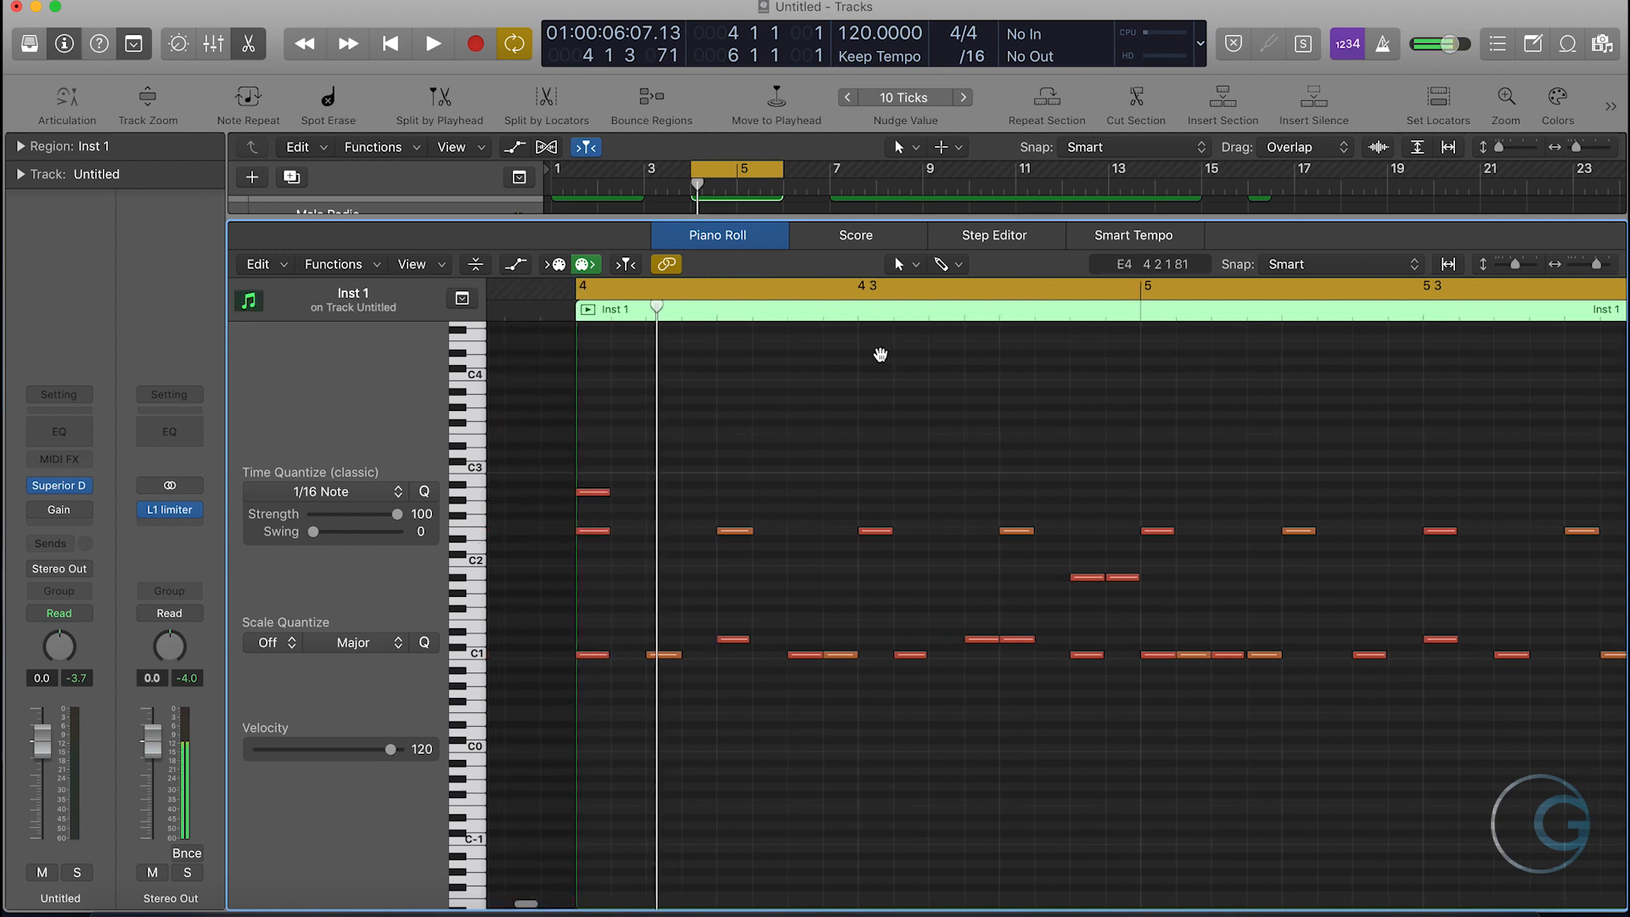
{"action": "key", "text": "space"}
{"action": "scroll", "coordinate": [950, 382], "scroll_direction": "right", "scroll_amount": 3}
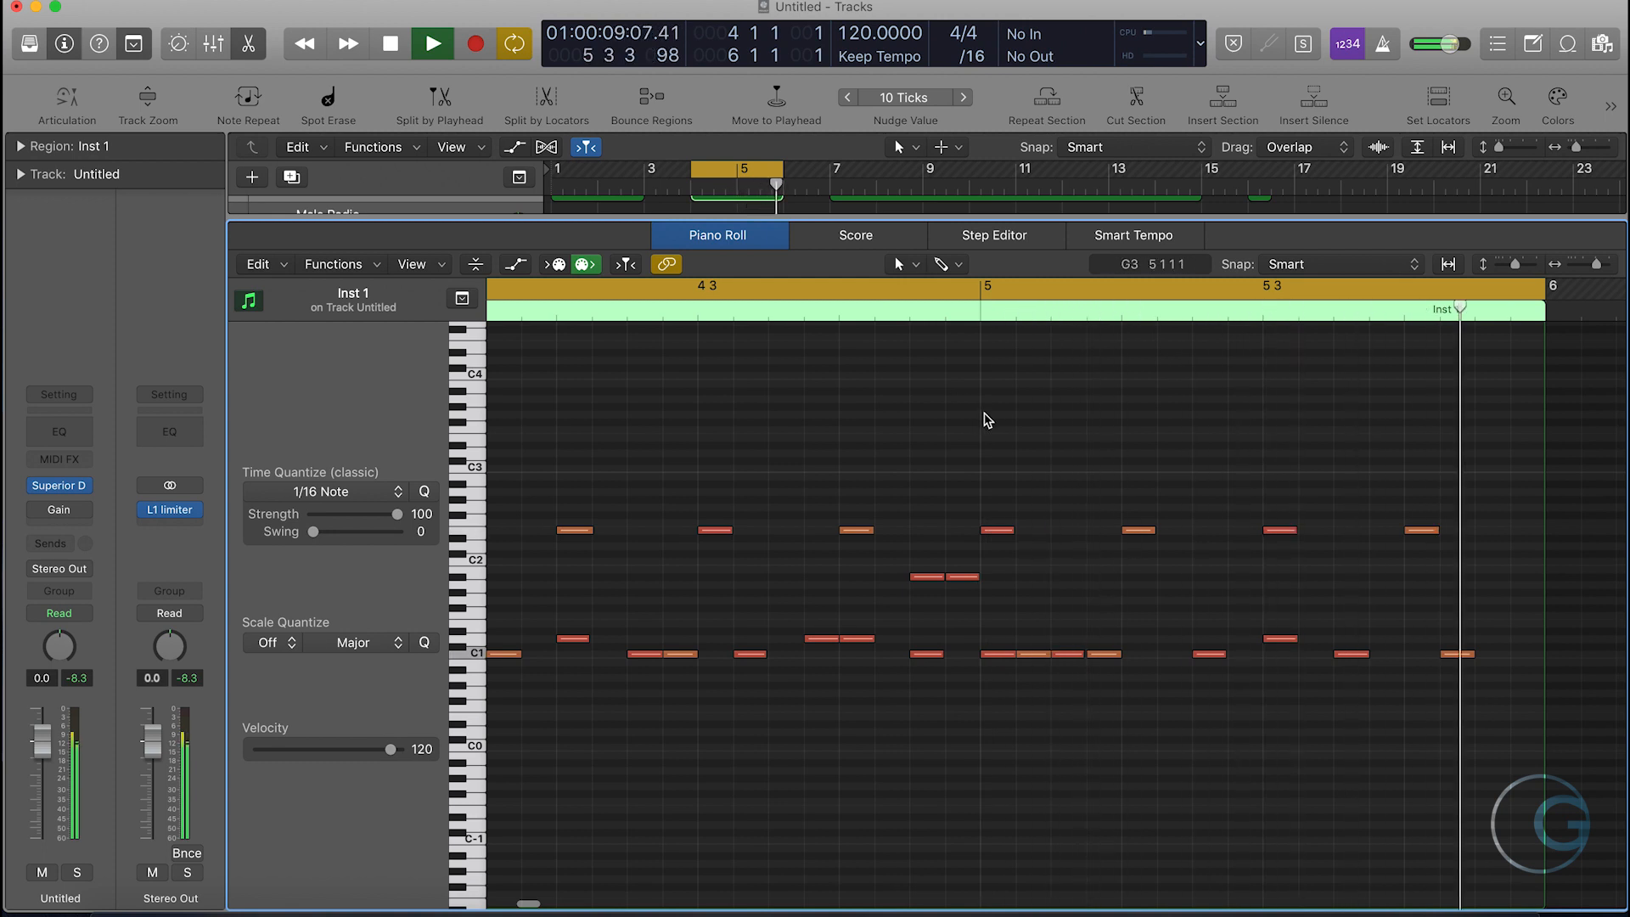
{"action": "key", "text": "space"}
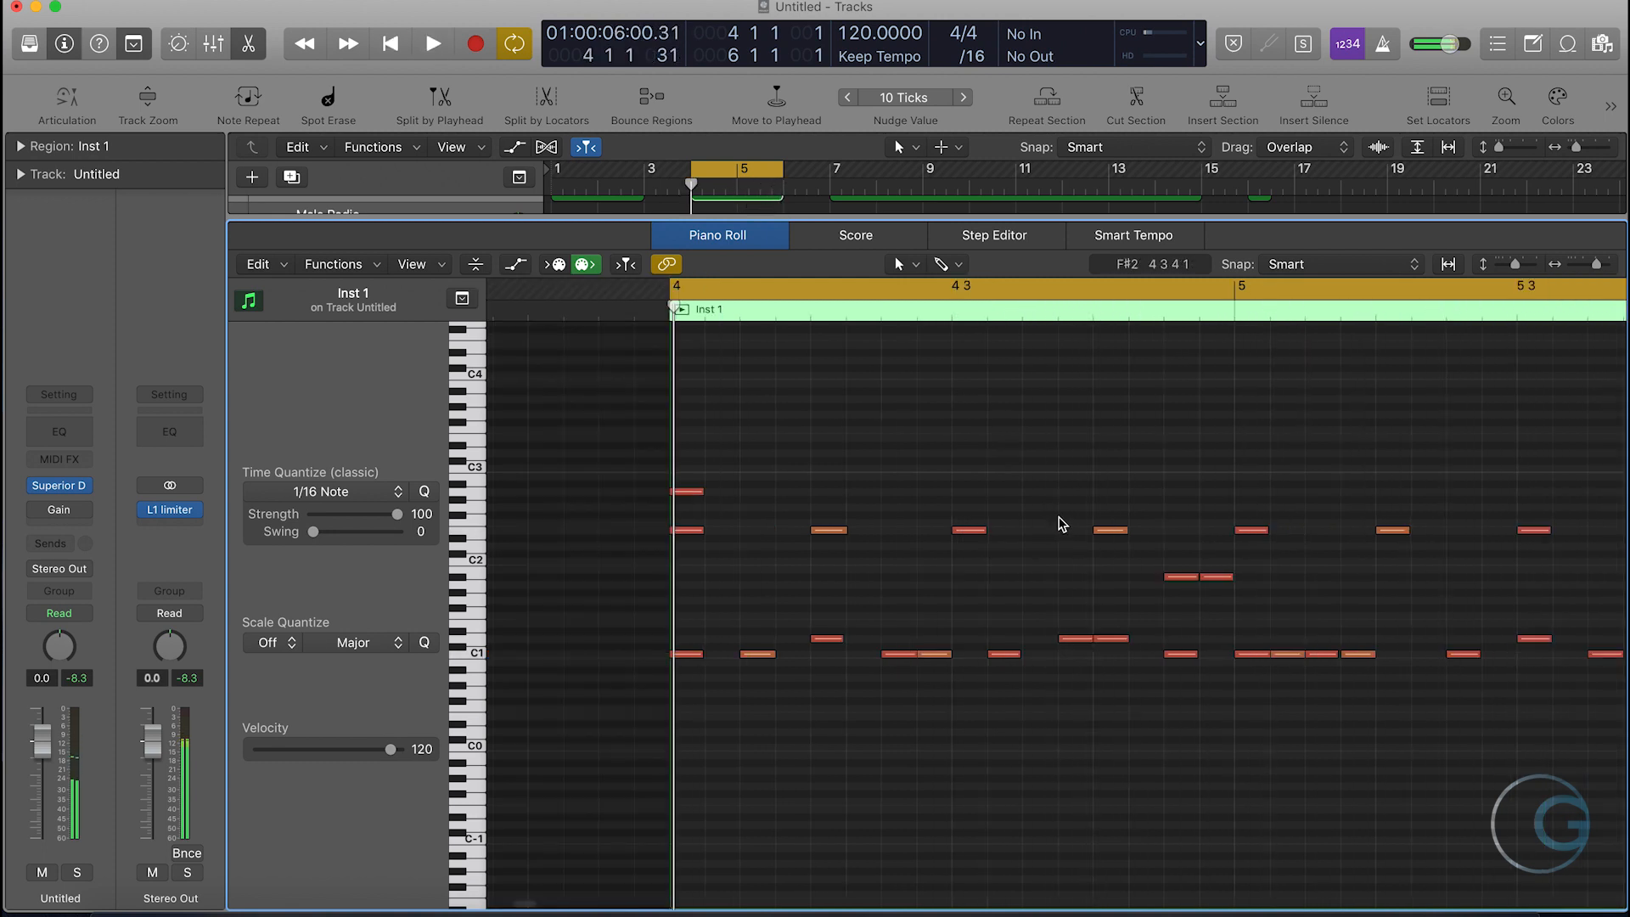
- Cycle bars 1 to 3 and play back the first region with the Gain plug-in switched on
{"action": "left_click", "coordinate": [687, 186]}
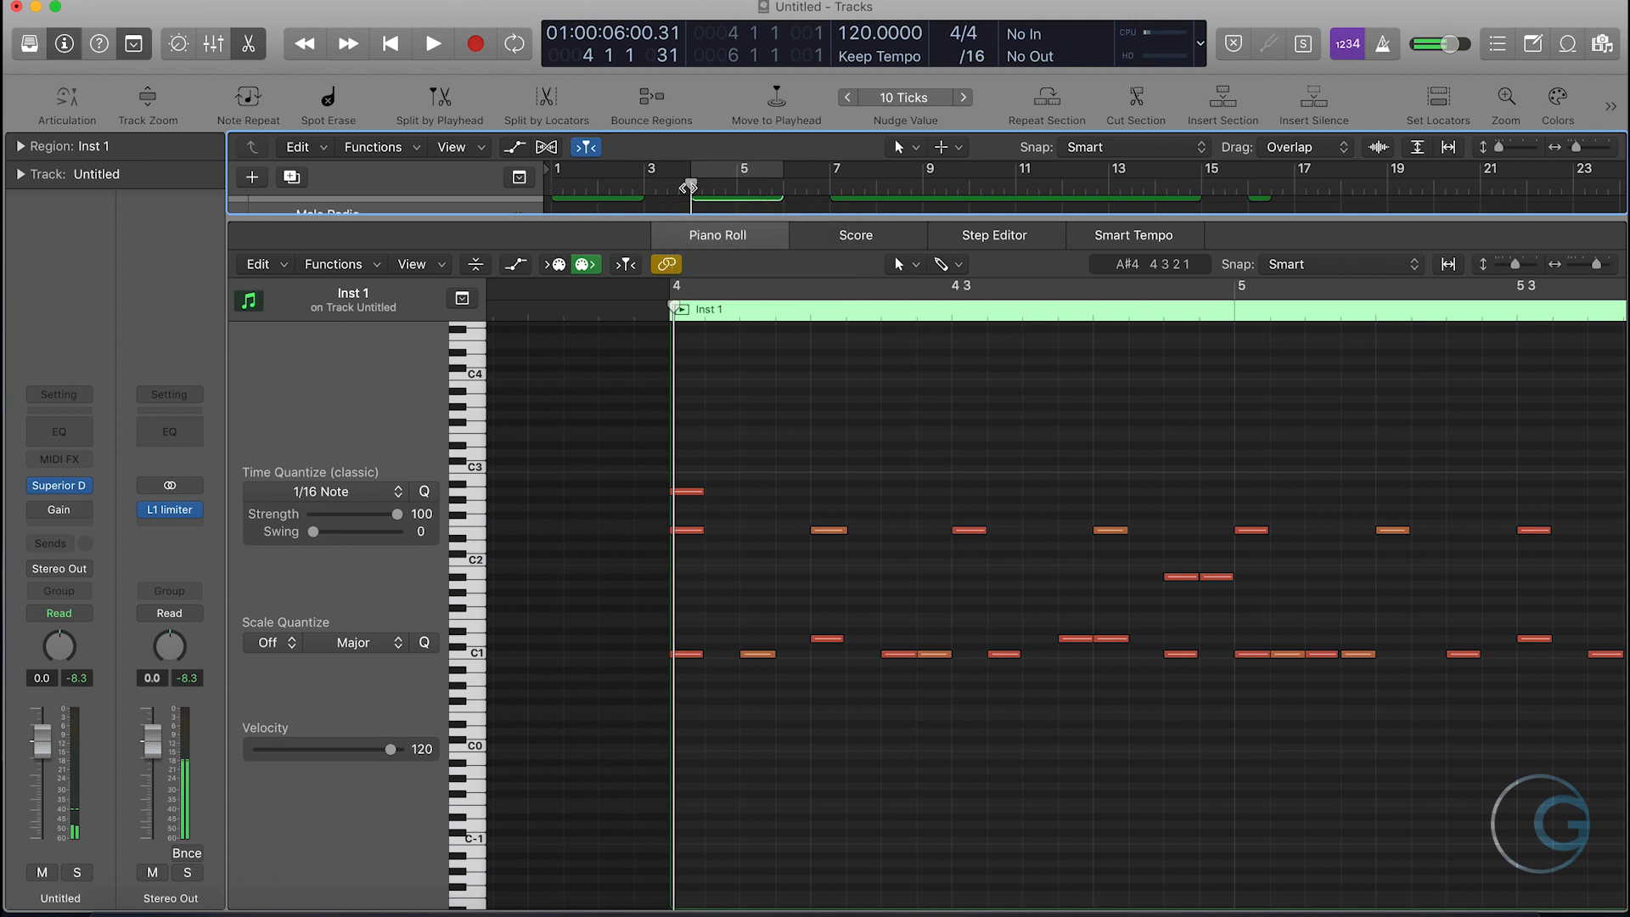
{"action": "left_click_drag", "start_coordinate": [555, 177], "coordinate": [645, 175]}
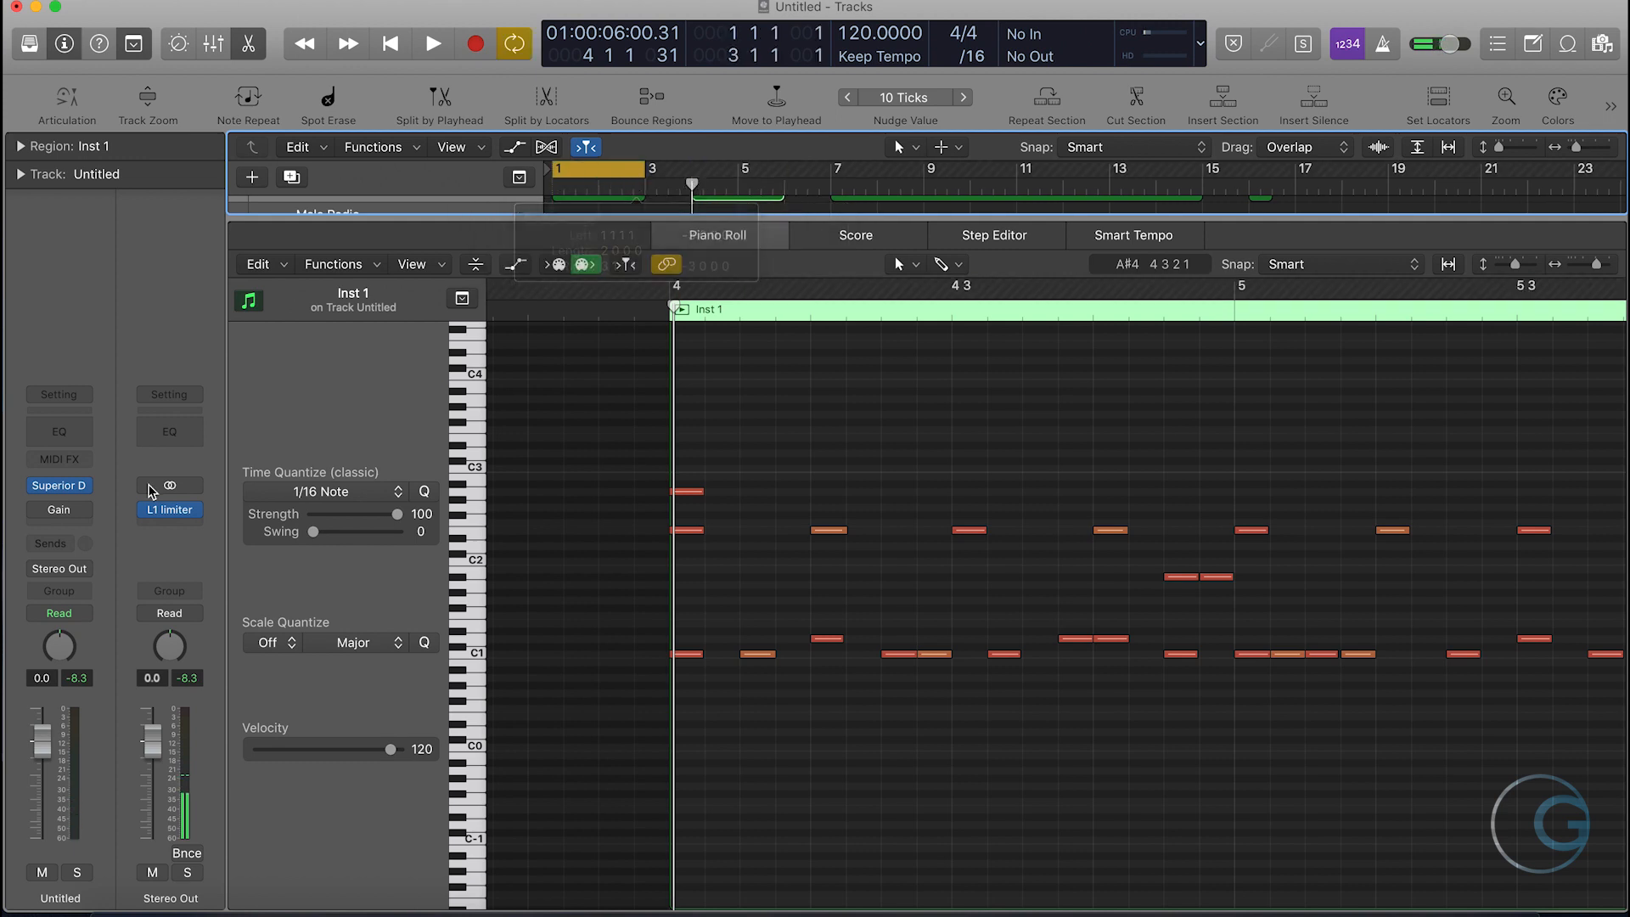
{"action": "key", "text": "e"}
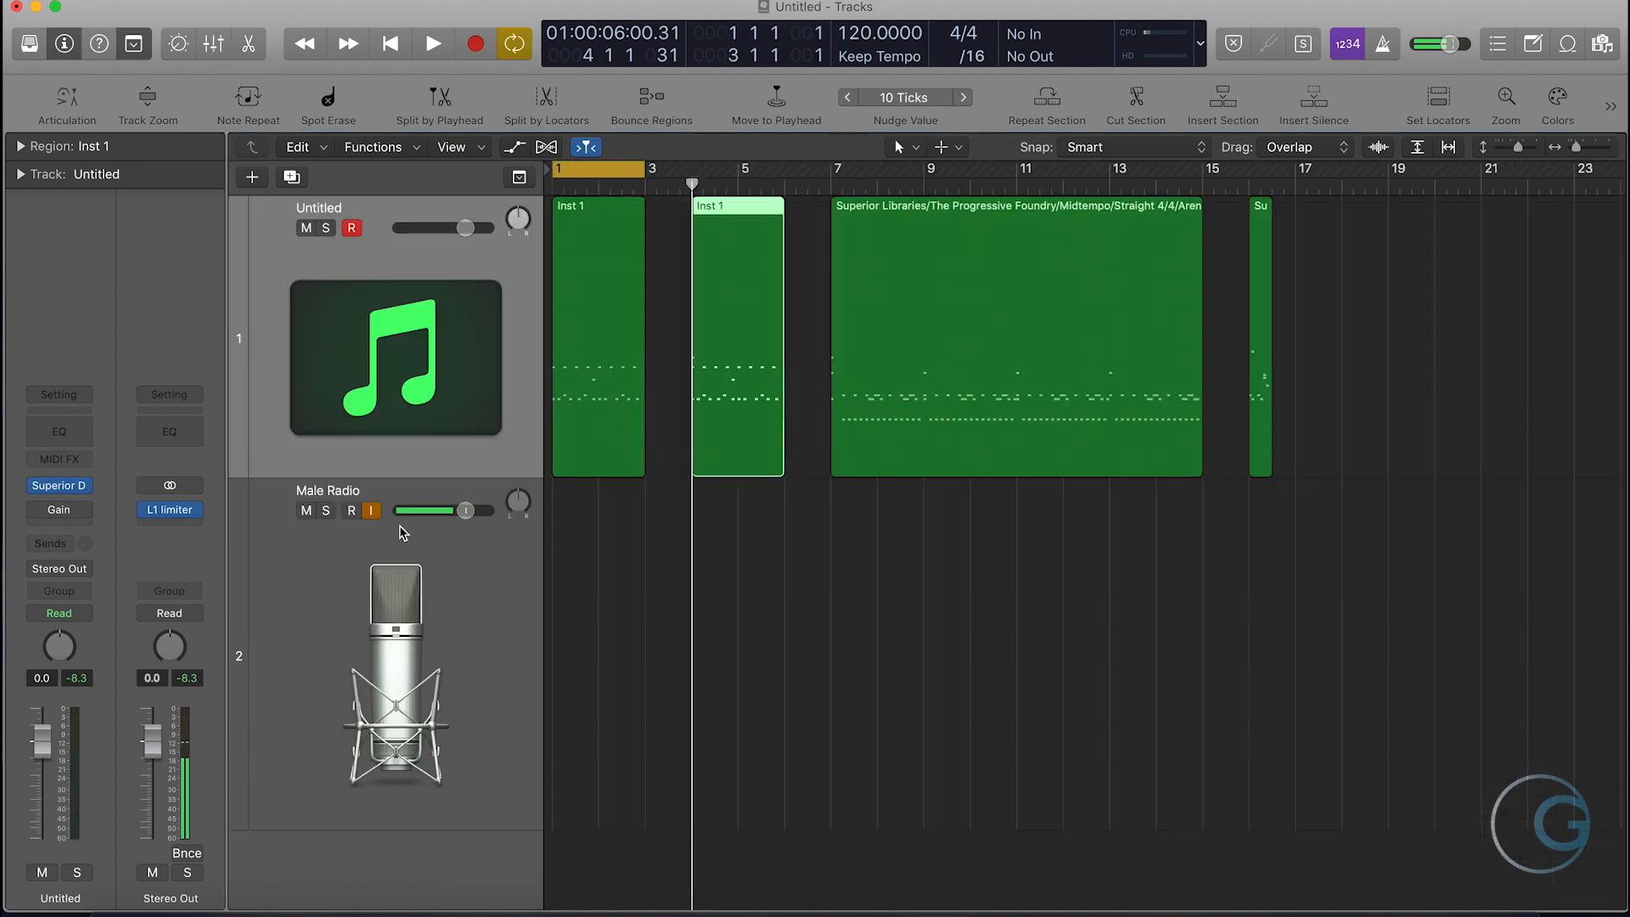
{"action": "key", "text": "Left"}
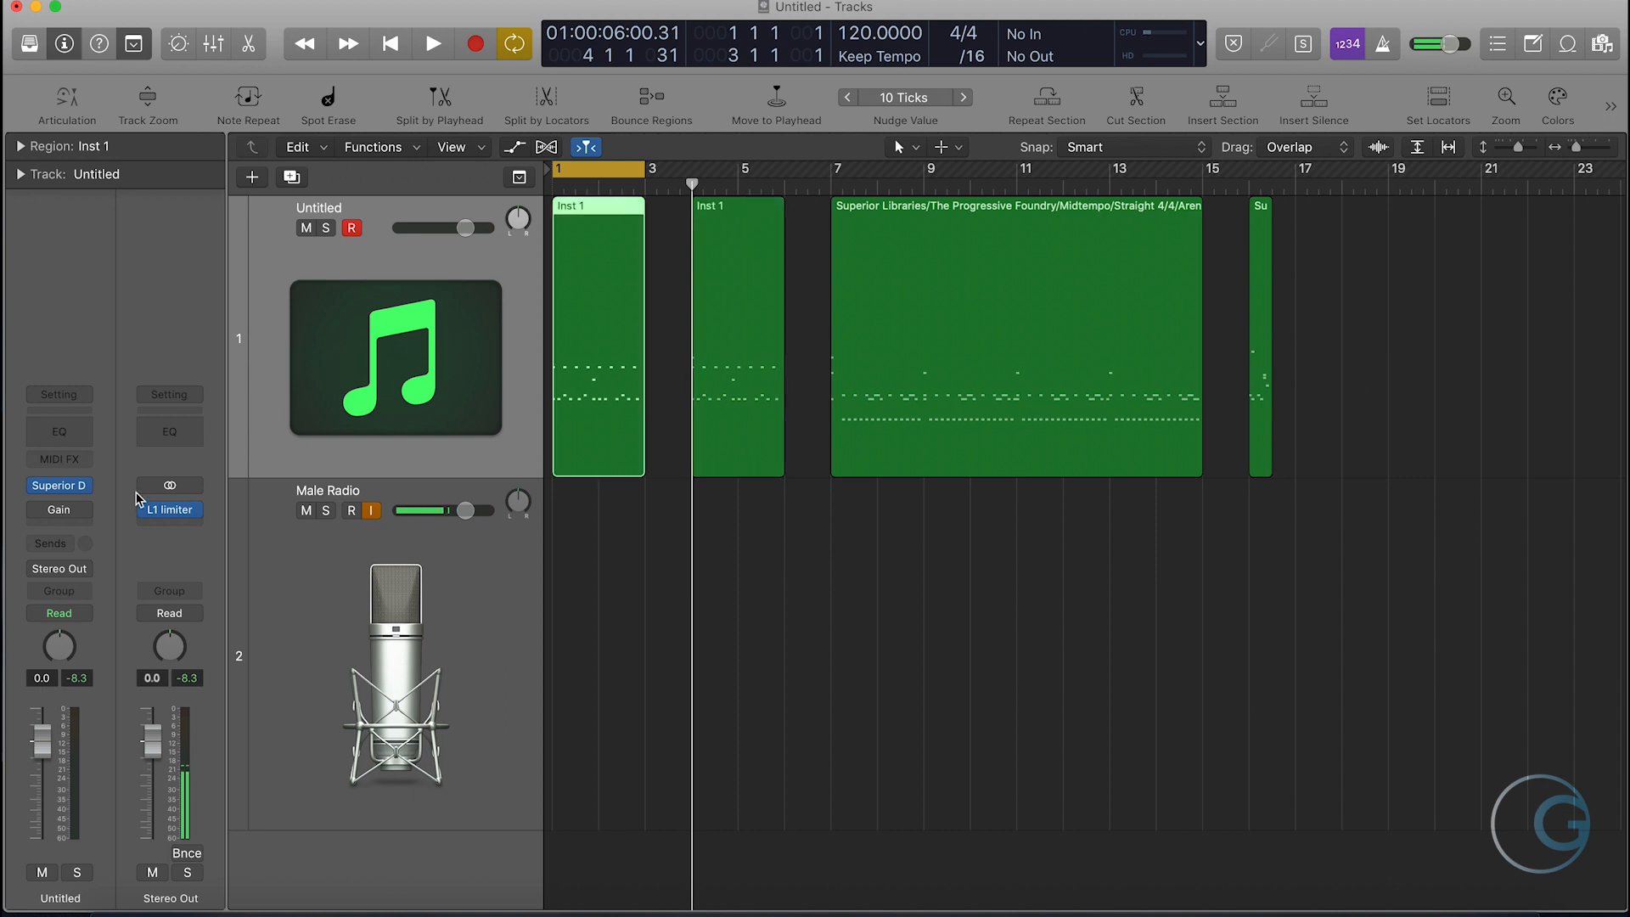
{"action": "left_click", "coordinate": [38, 510]}
{"action": "mouse_move", "coordinate": [61, 514]}
{"action": "key", "text": "space"}
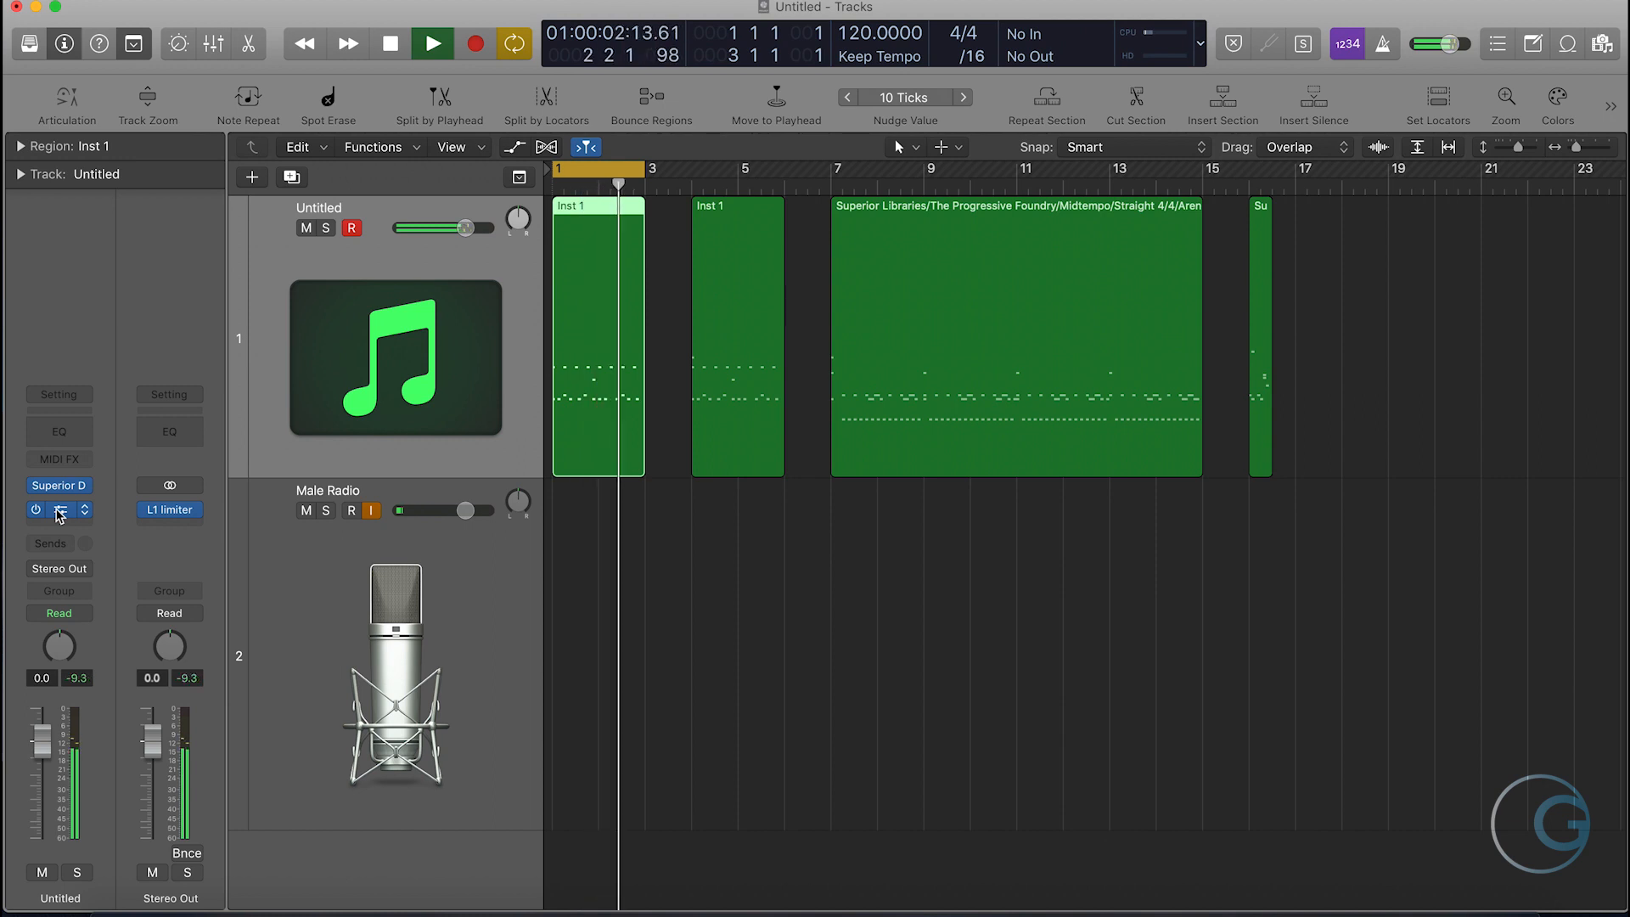
{"action": "key", "text": "space"}
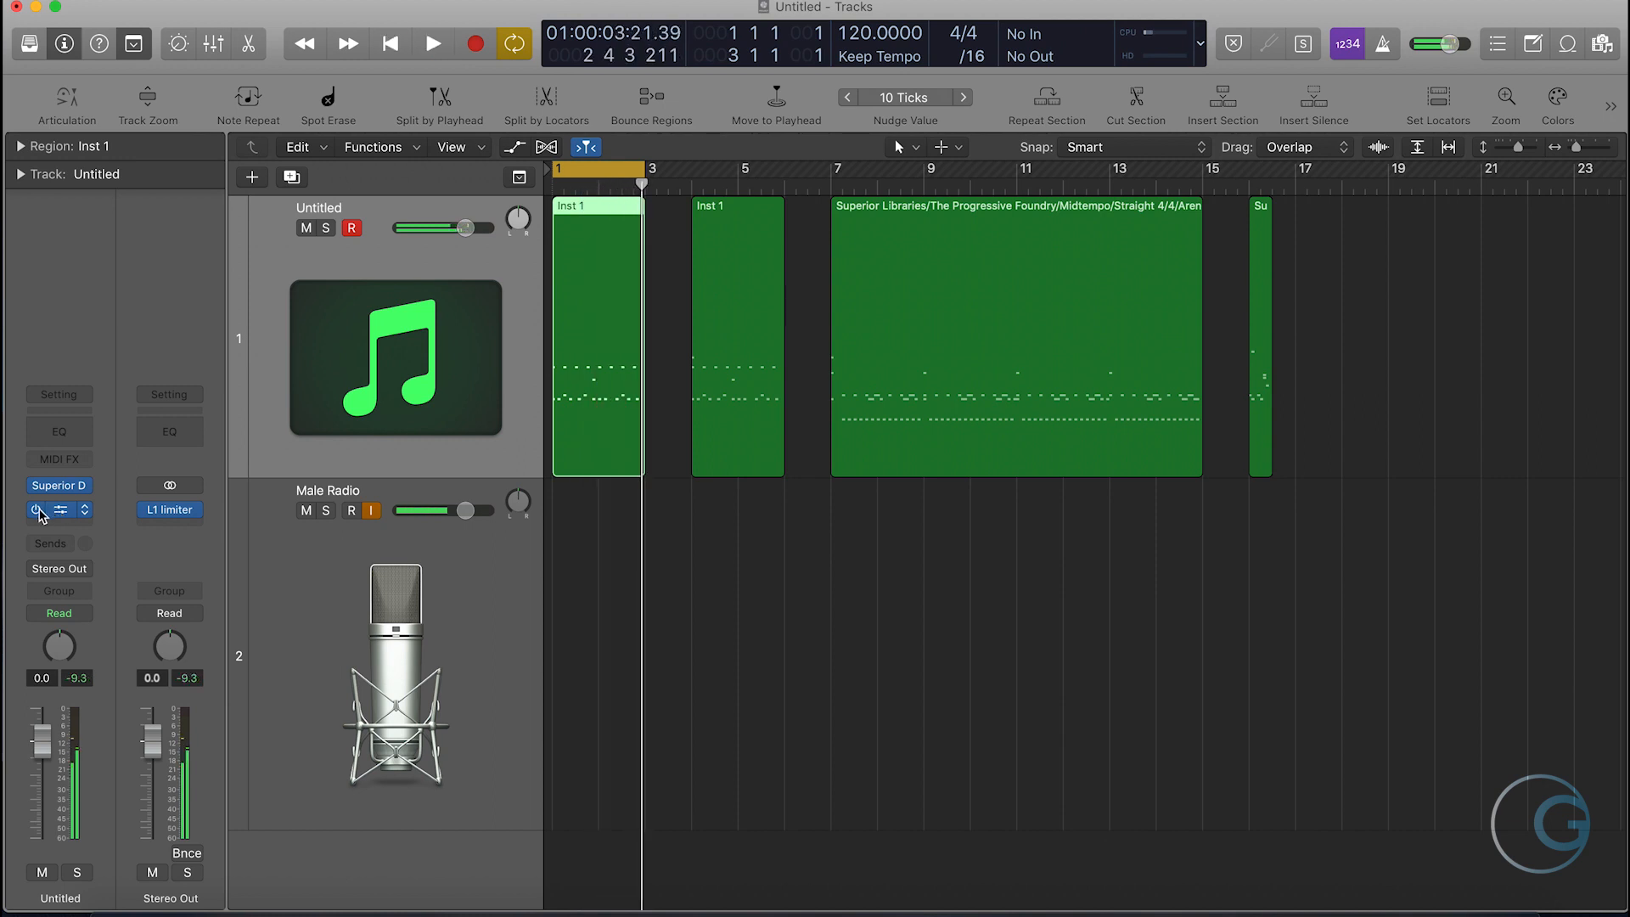
- Set the cycle range to bars 4 to 6 and open the second region in the Piano Roll
{"action": "left_click", "coordinate": [683, 267]}
{"action": "left_click", "coordinate": [608, 167]}
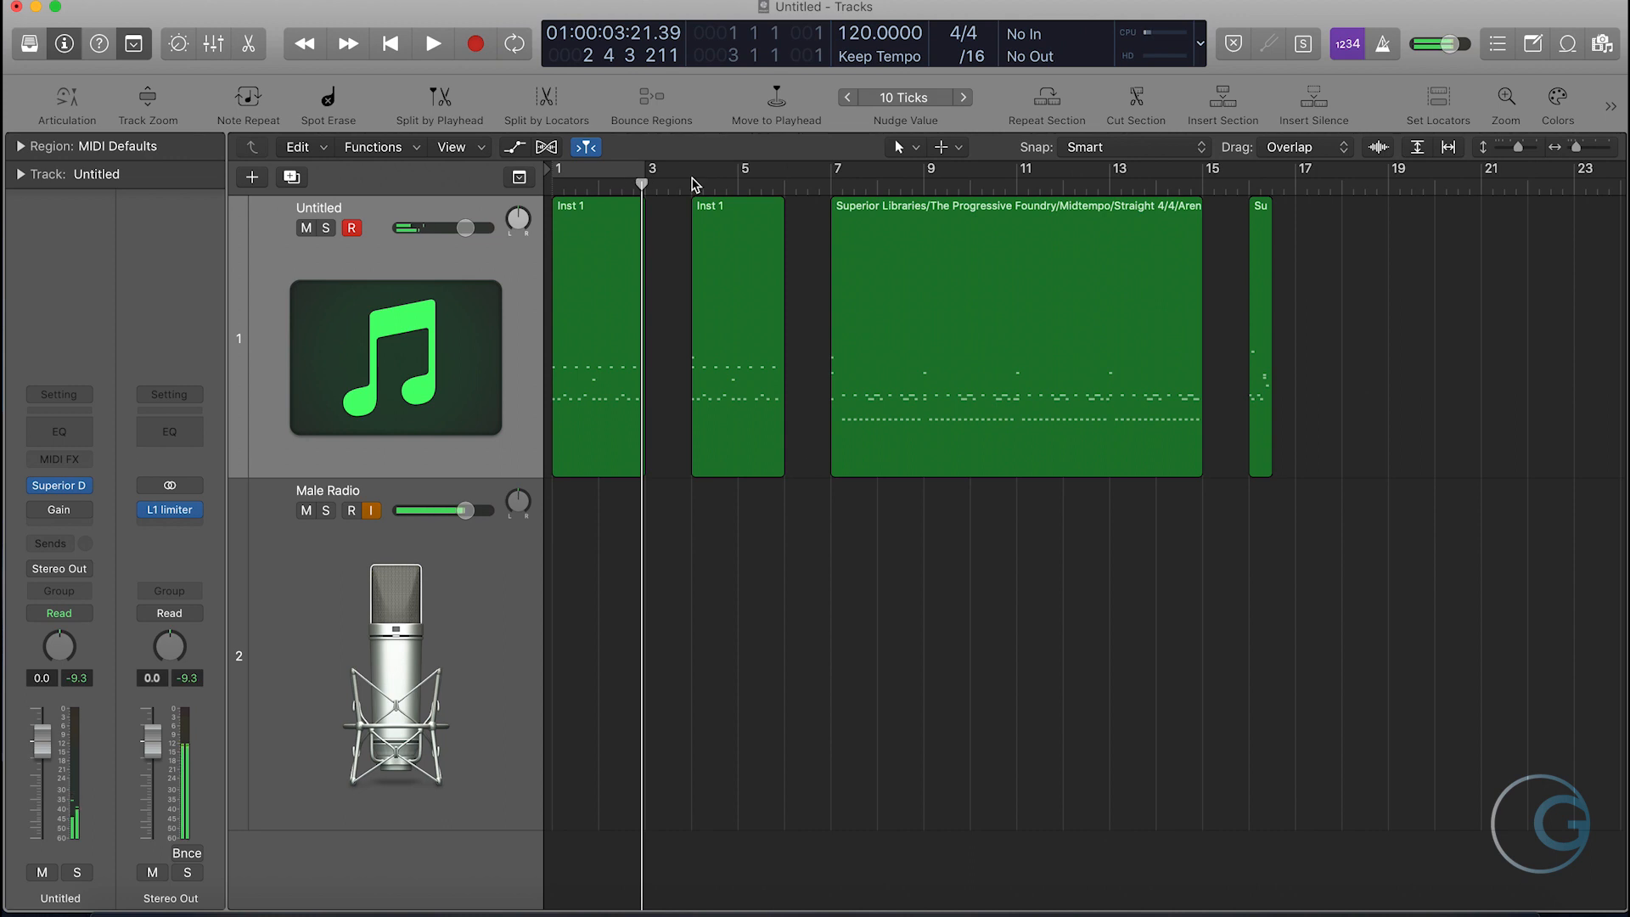
{"action": "left_click_drag", "start_coordinate": [694, 184], "coordinate": [781, 174]}
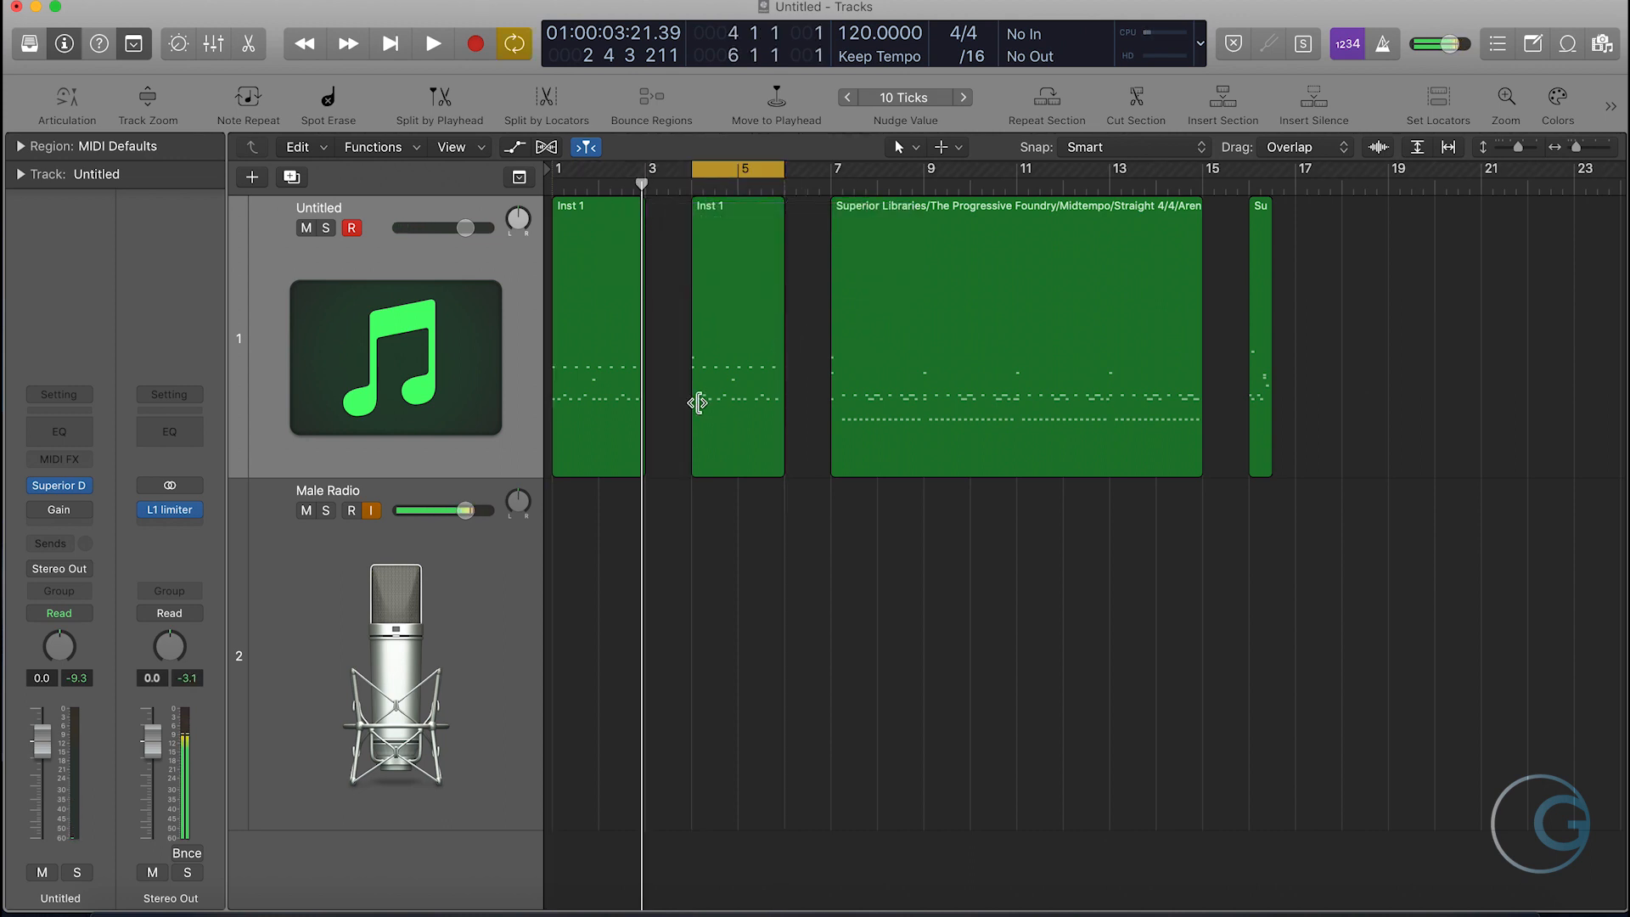
{"action": "double_click", "coordinate": [734, 289]}
{"action": "scroll", "coordinate": [887, 730], "scroll_direction": "left", "scroll_amount": 2}
{"action": "scroll", "coordinate": [866, 679], "scroll_direction": "right", "scroll_amount": 4}
{"action": "scroll", "coordinate": [899, 640], "scroll_direction": "left", "scroll_amount": 2}
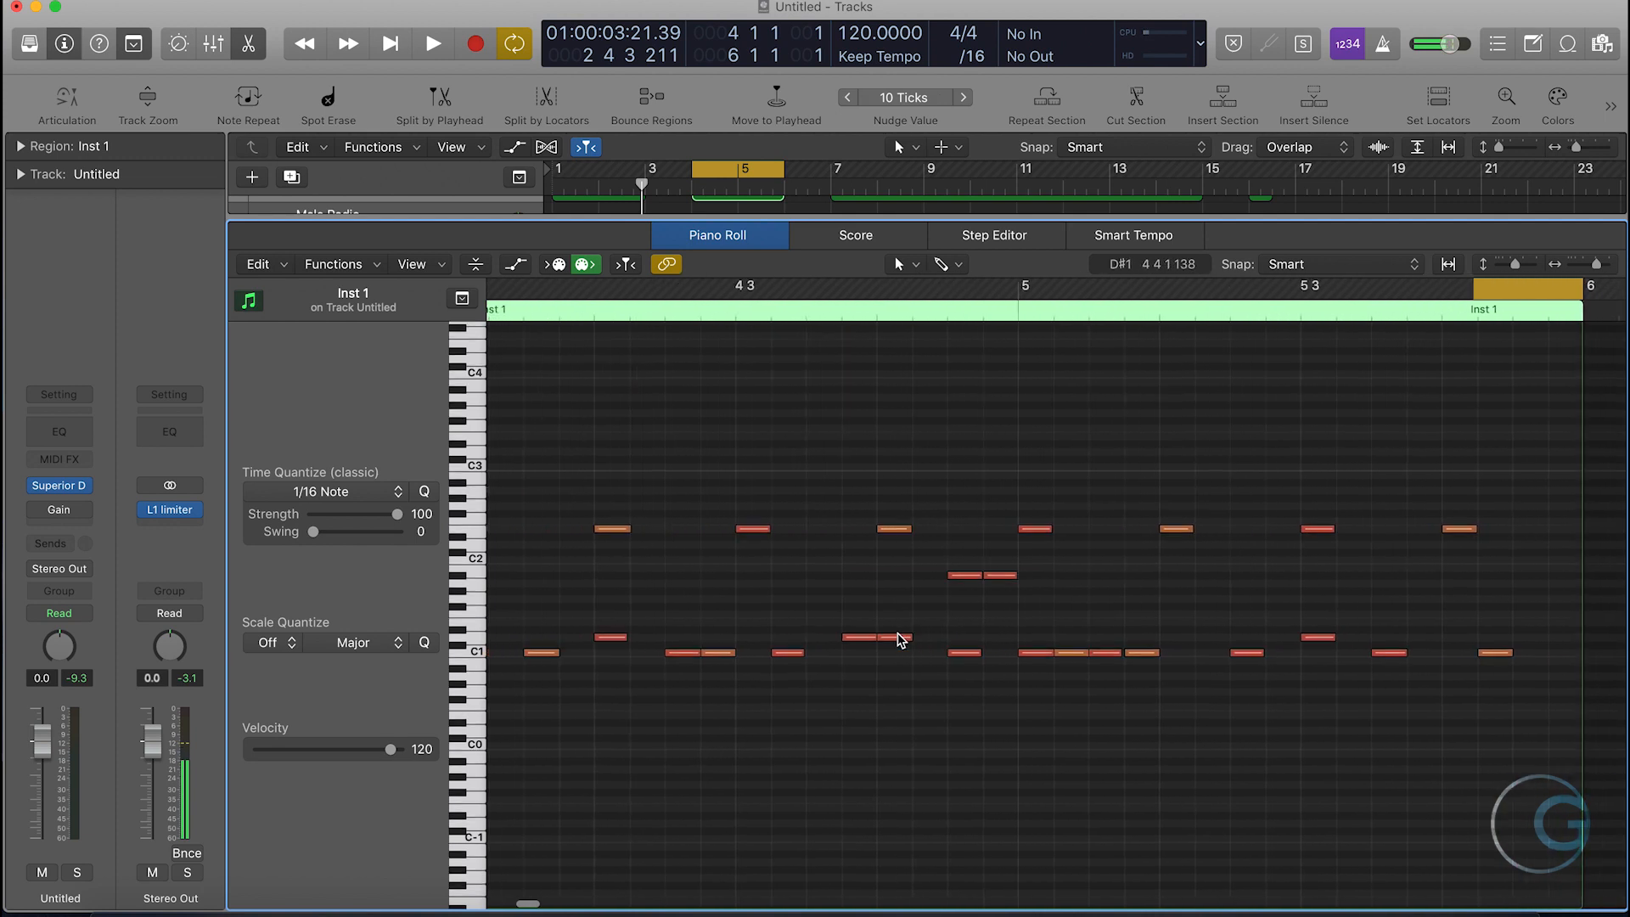
- Apply the Humanize MIDI Transform to all notes of the second region with random position 20 and velocity 5, and play it back
{"action": "scroll", "coordinate": [899, 640], "scroll_direction": "left", "scroll_amount": 2}
{"action": "left_click_drag", "start_coordinate": [1594, 698], "coordinate": [540, 476]}
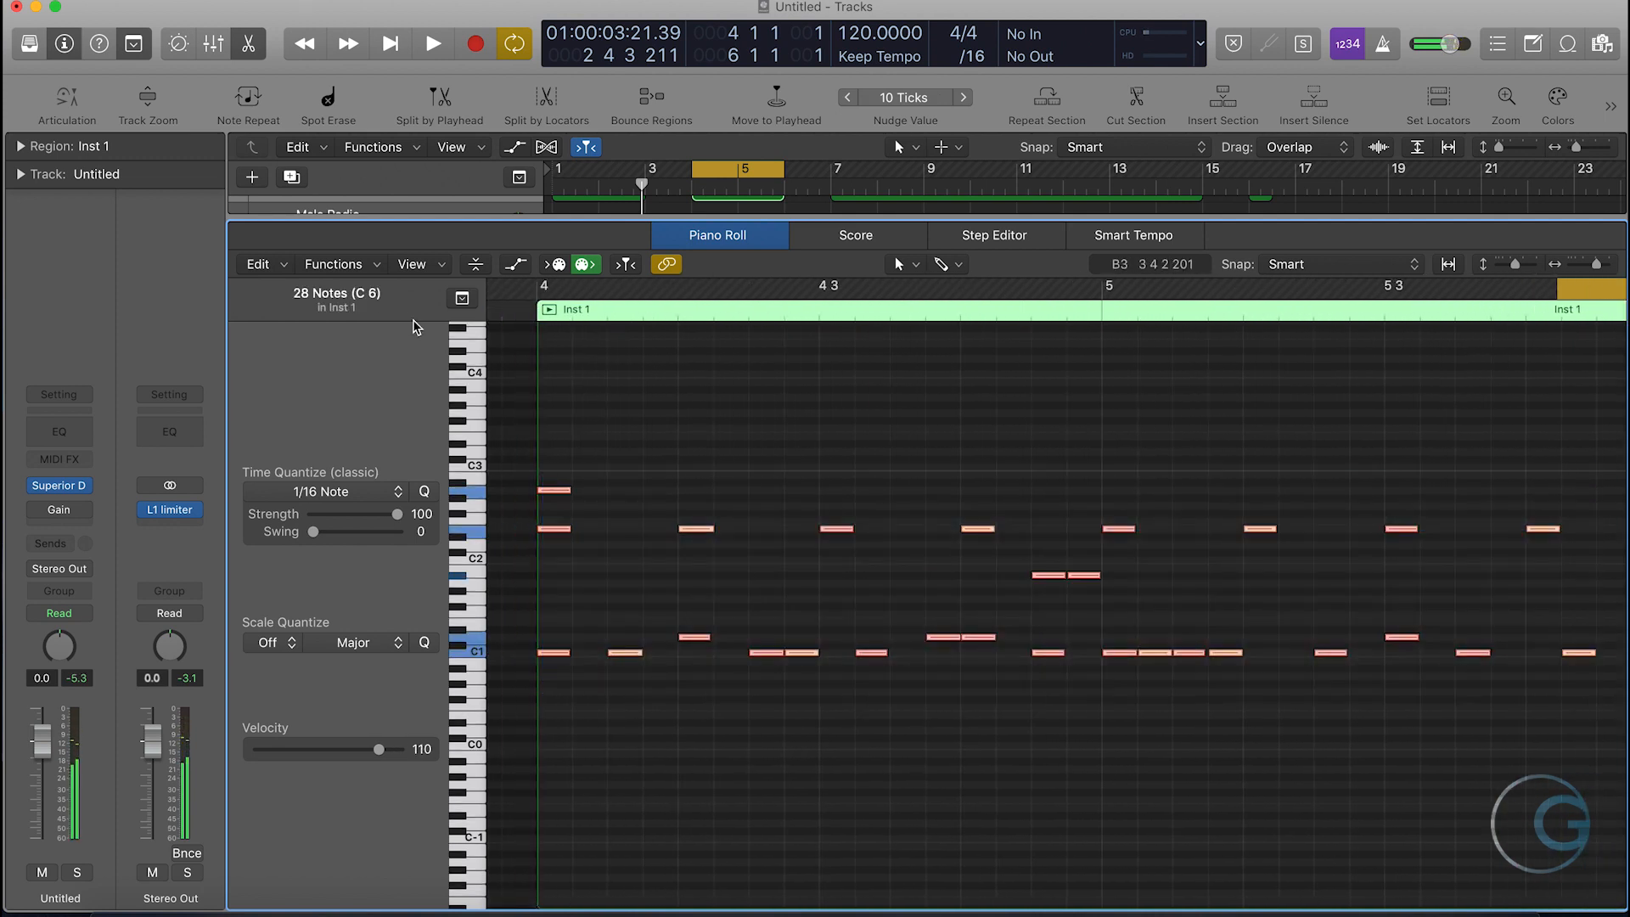
{"action": "left_click", "coordinate": [334, 264]}
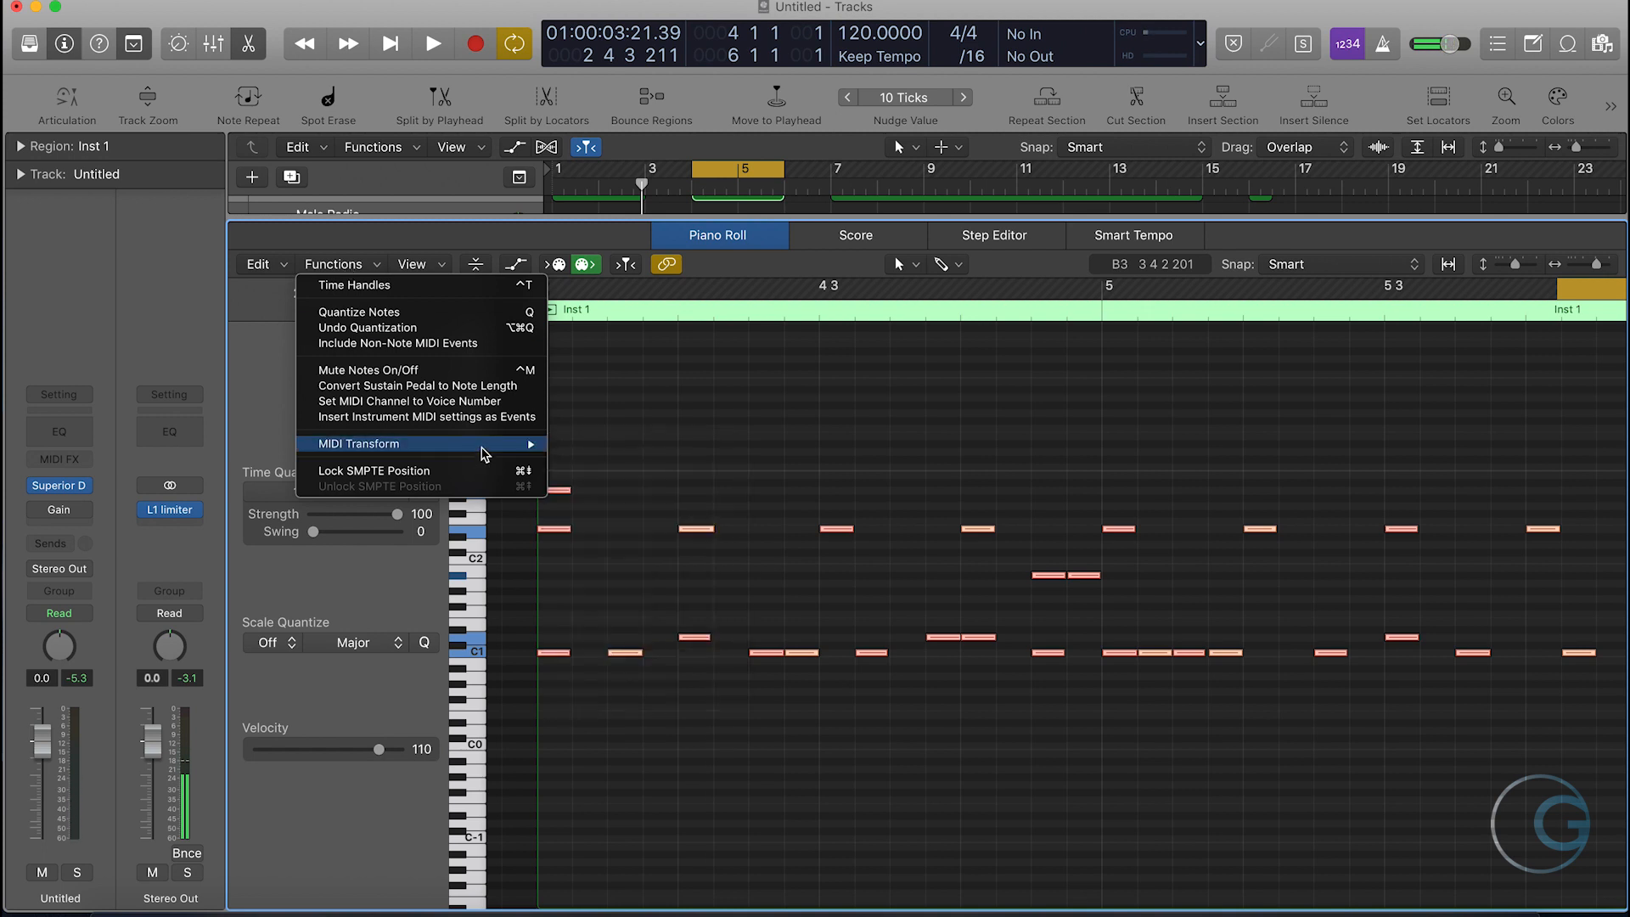
{"action": "mouse_move", "coordinate": [528, 450]}
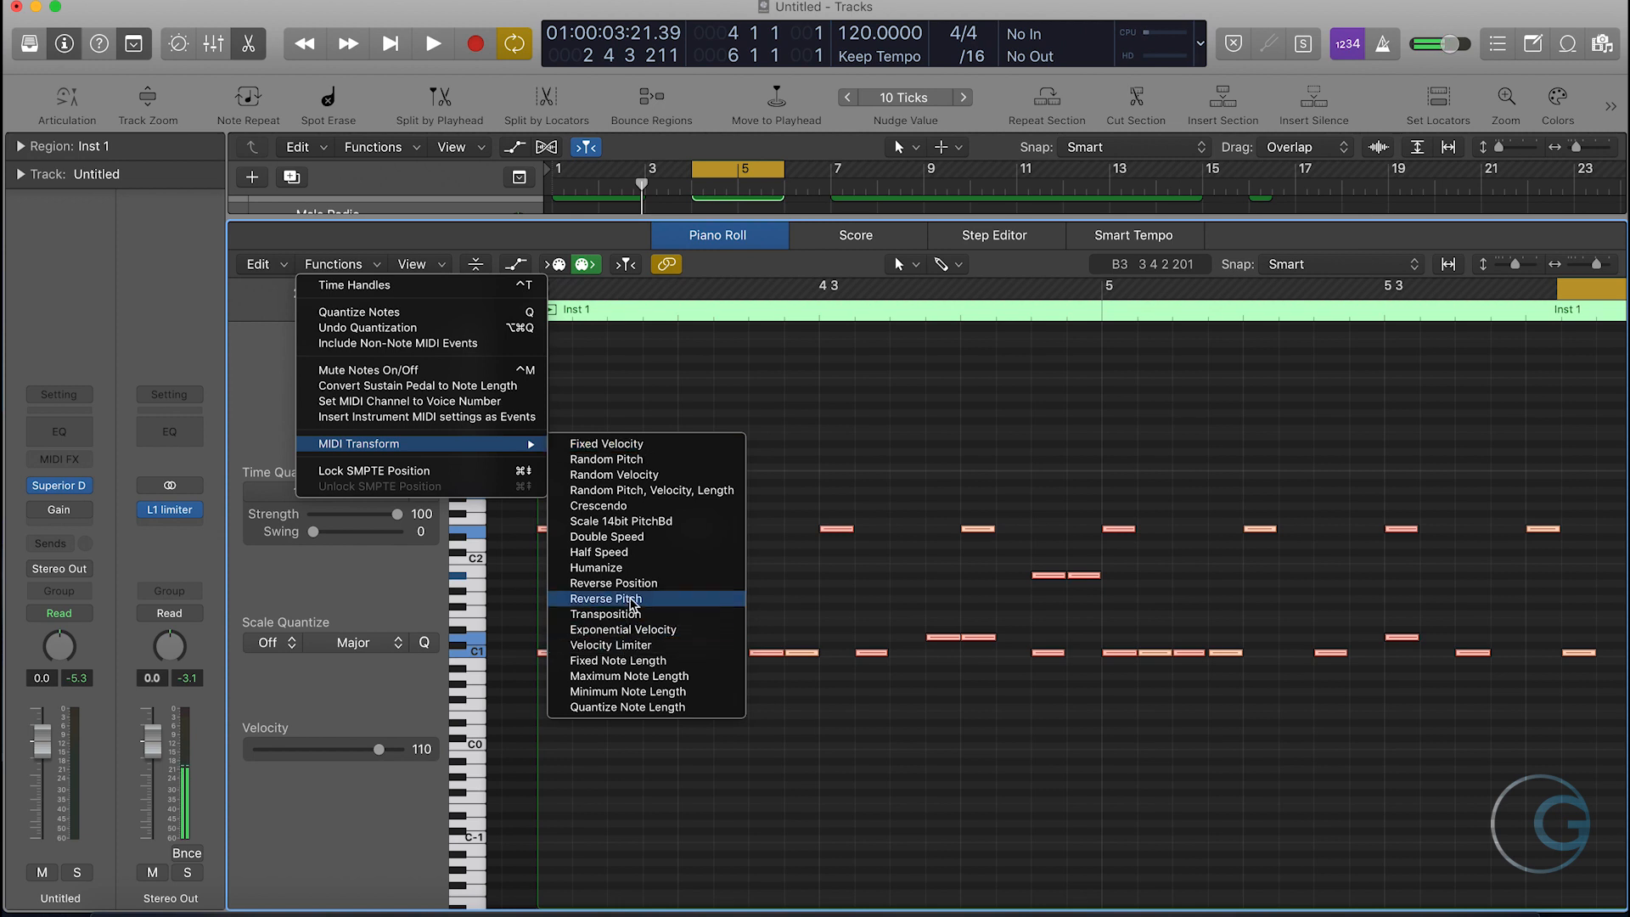
{"action": "left_click", "coordinate": [626, 567]}
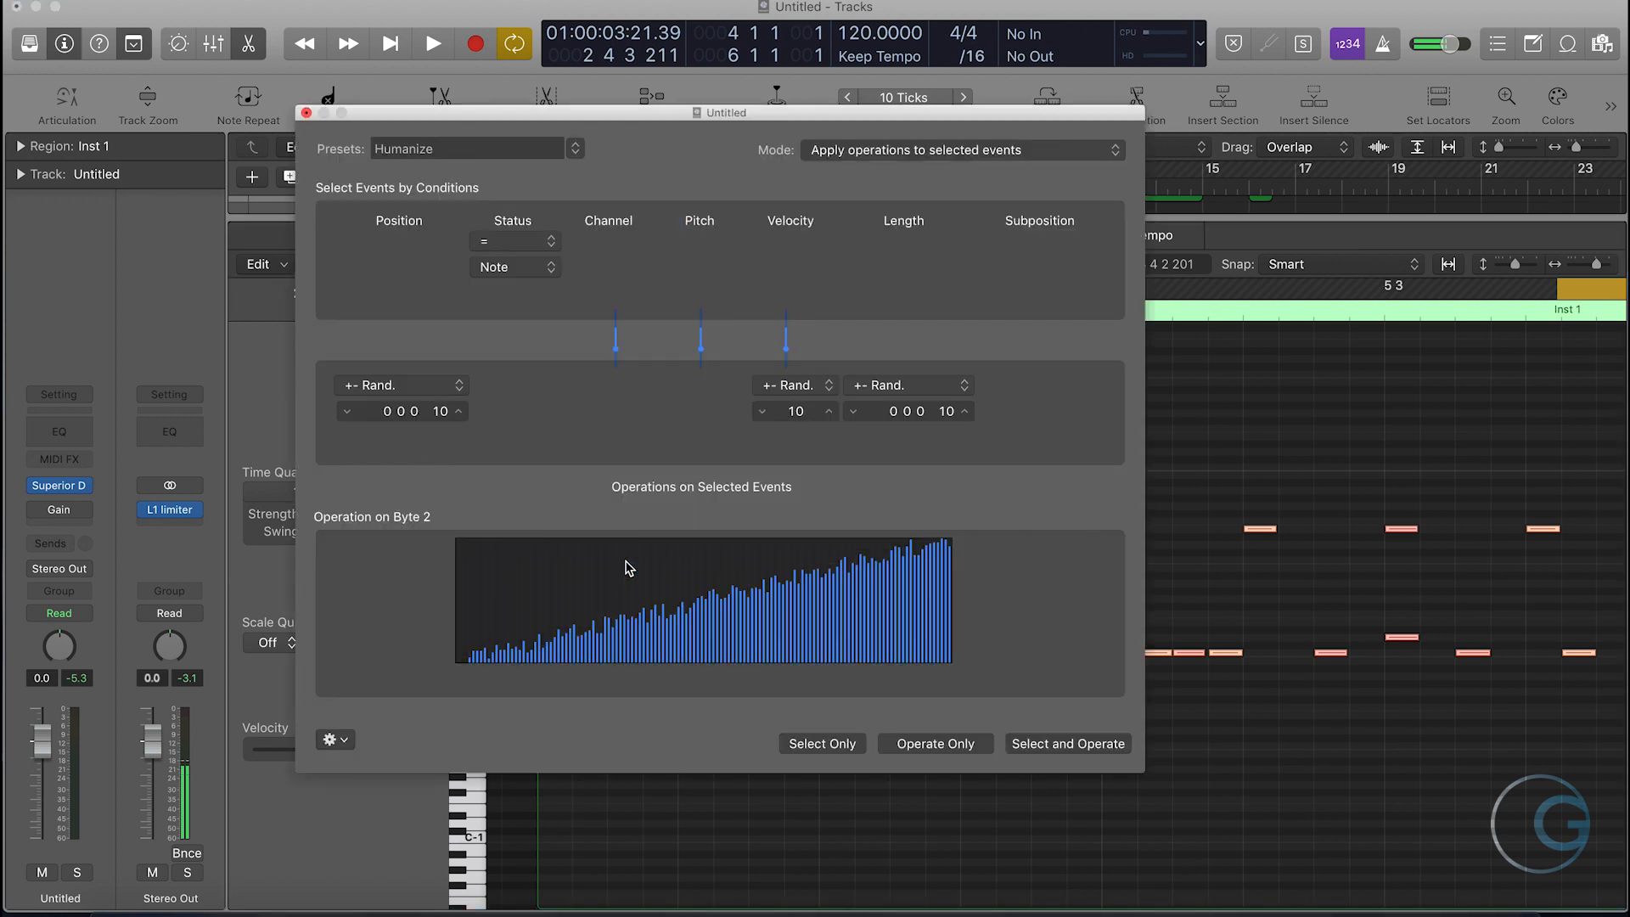
{"action": "left_click_drag", "start_coordinate": [795, 411], "coordinate": [795, 425]}
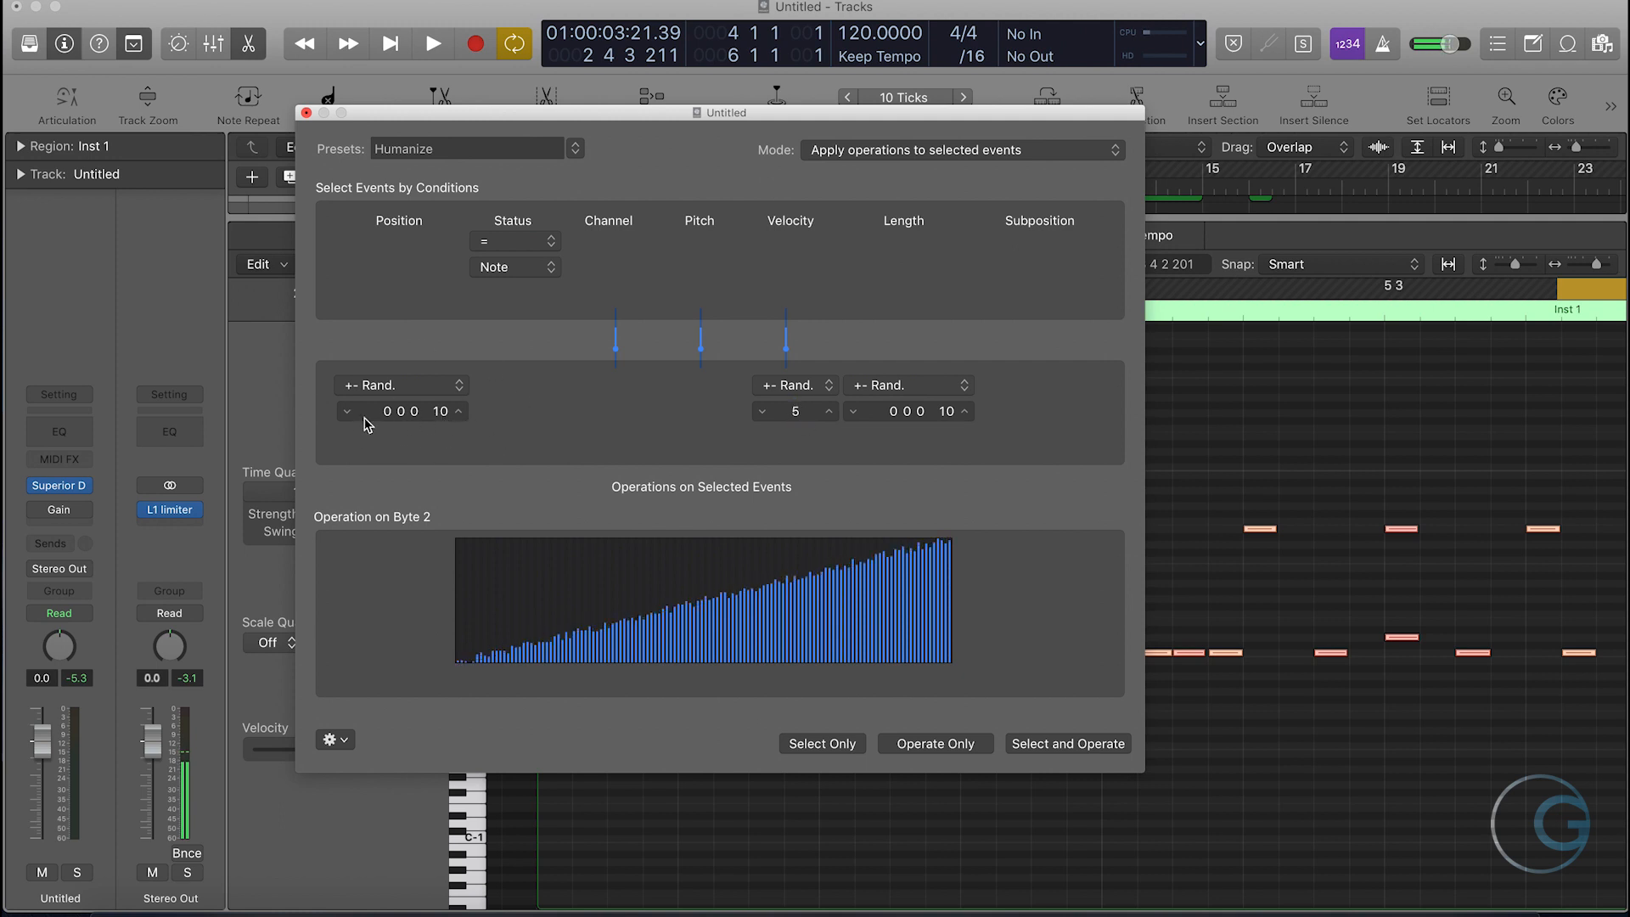
{"action": "left_click_drag", "start_coordinate": [442, 419], "coordinate": [442, 405]}
{"action": "left_click", "coordinate": [928, 748]}
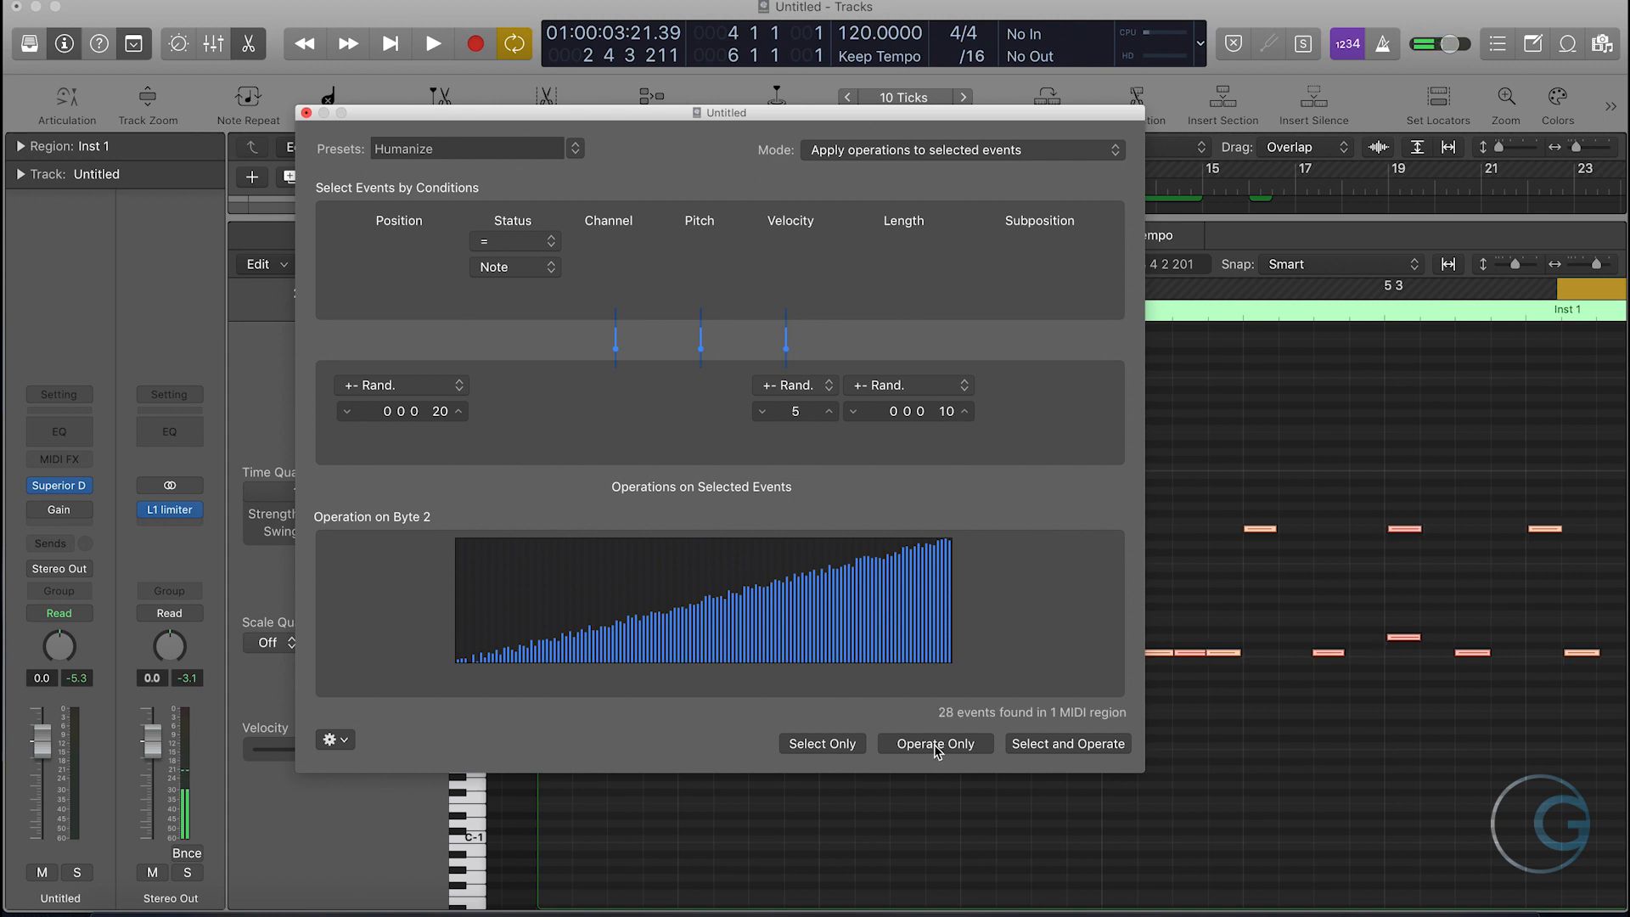
{"action": "left_click", "coordinate": [306, 114]}
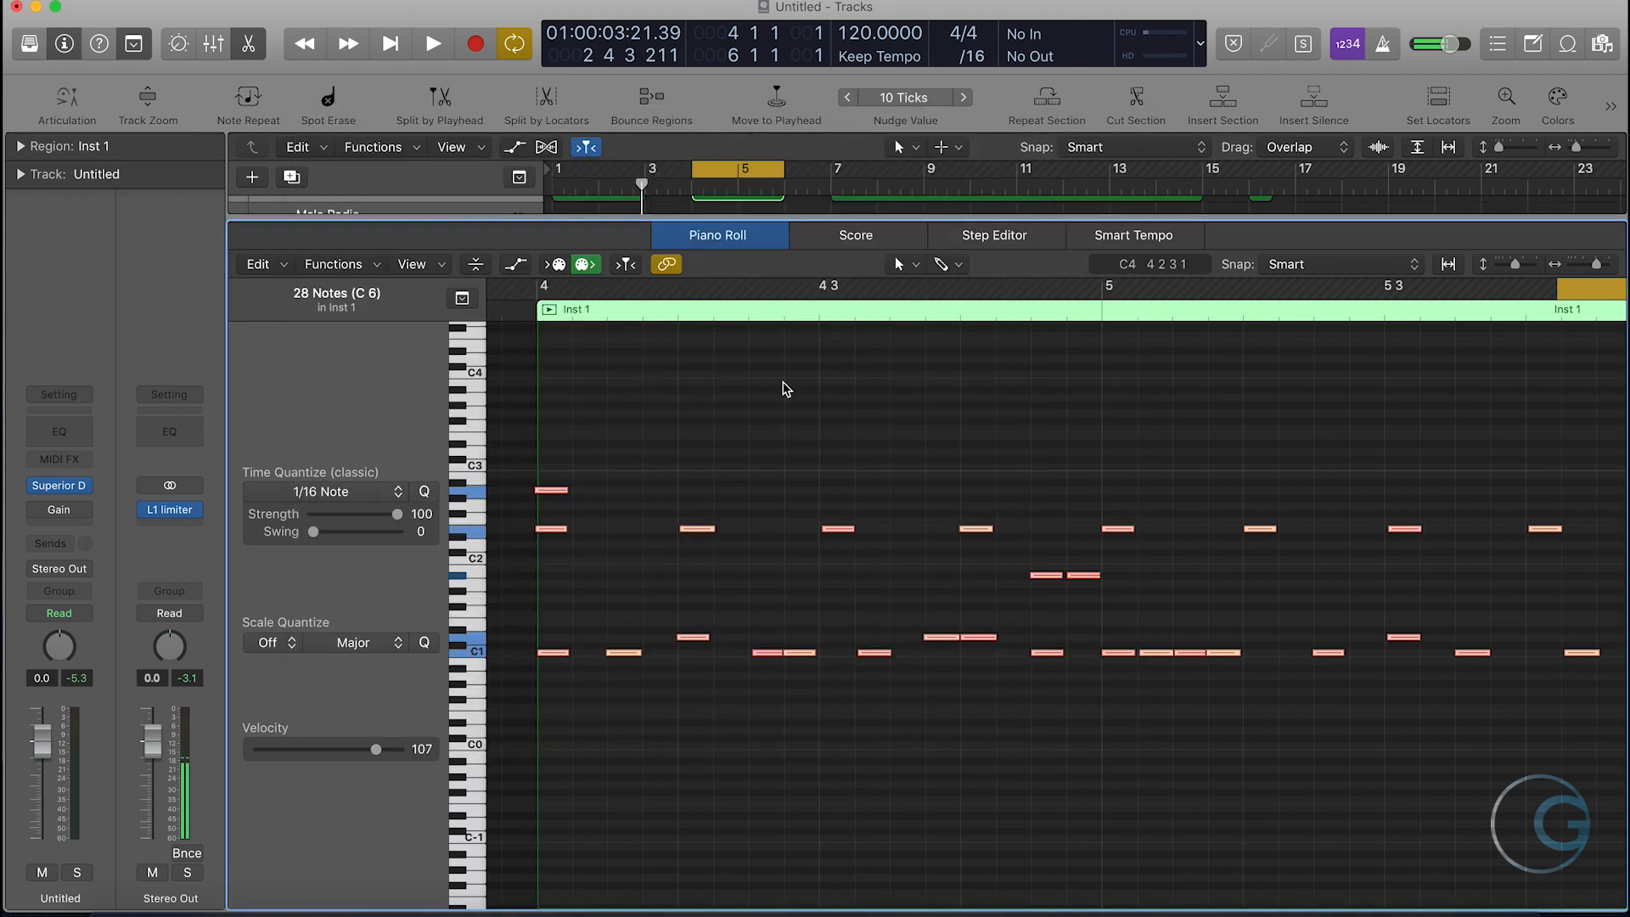
{"action": "key", "text": "space"}
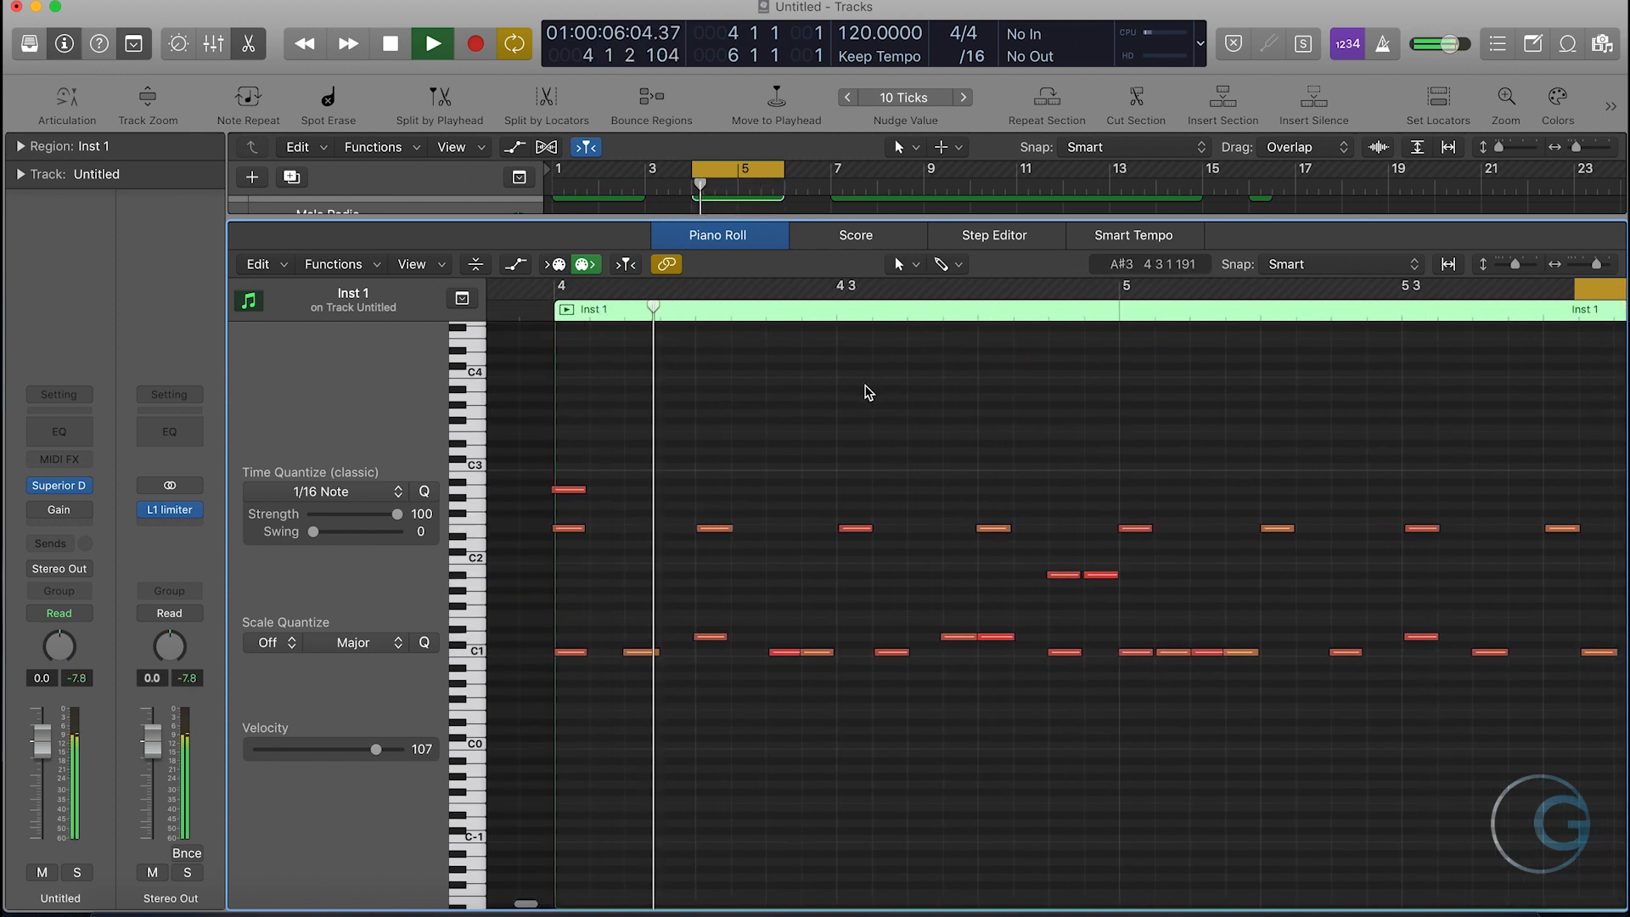
{"action": "key", "text": "space"}
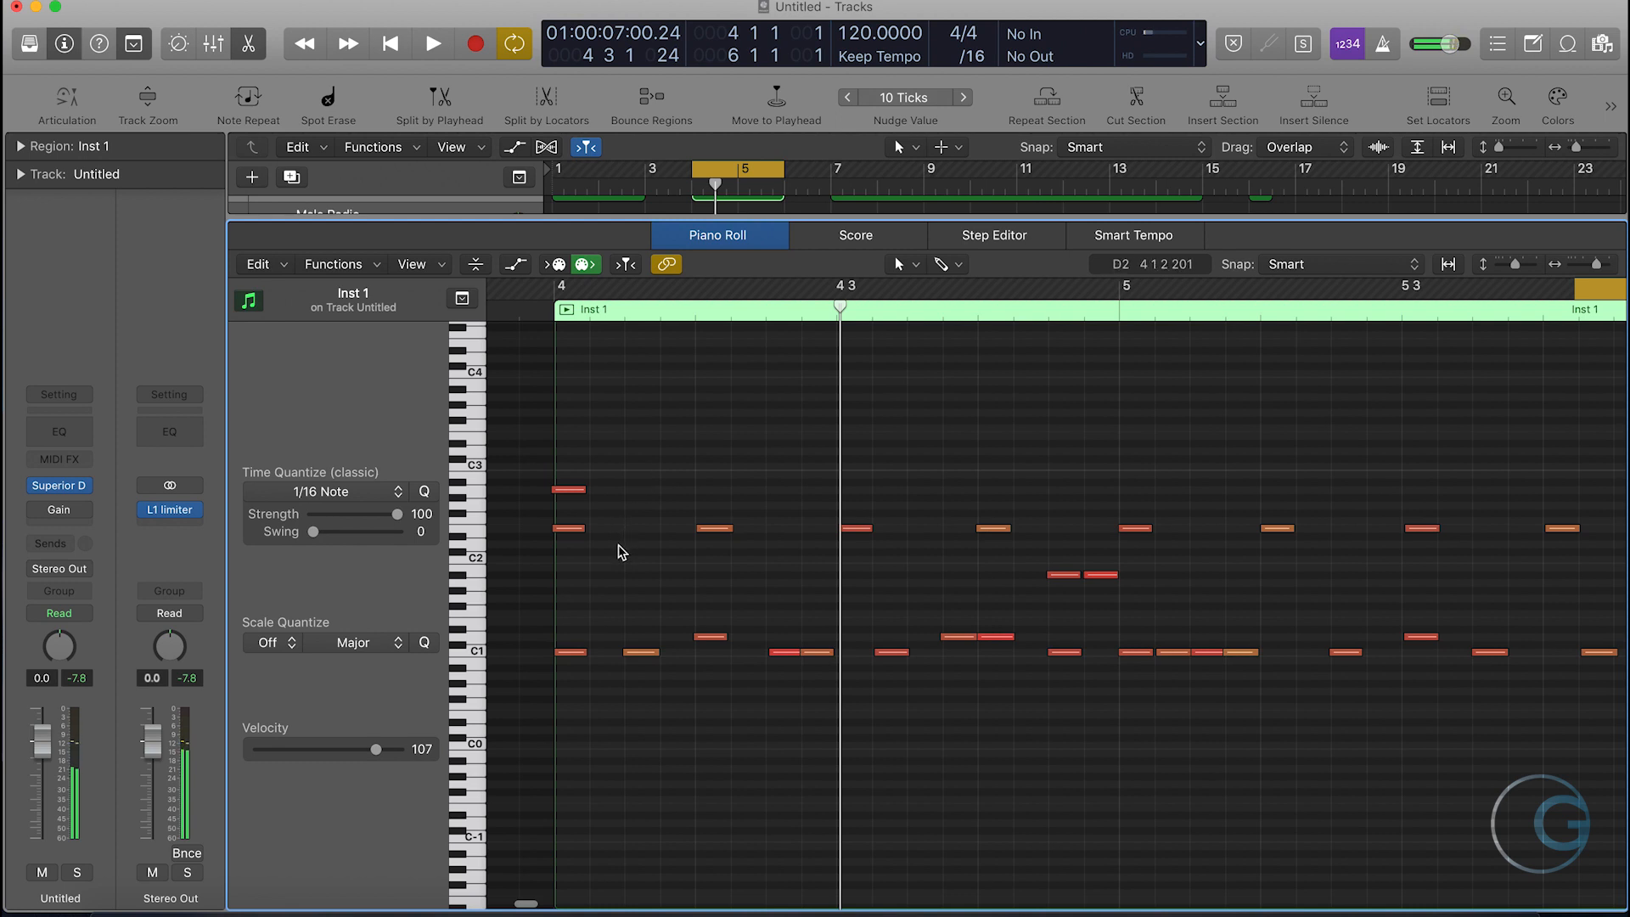
- Nudge the first notes of the two rows between C2 and C3 forward using the 10 Ticks nudge value and play the region back
{"action": "left_click_drag", "start_coordinate": [624, 556], "coordinate": [561, 483]}
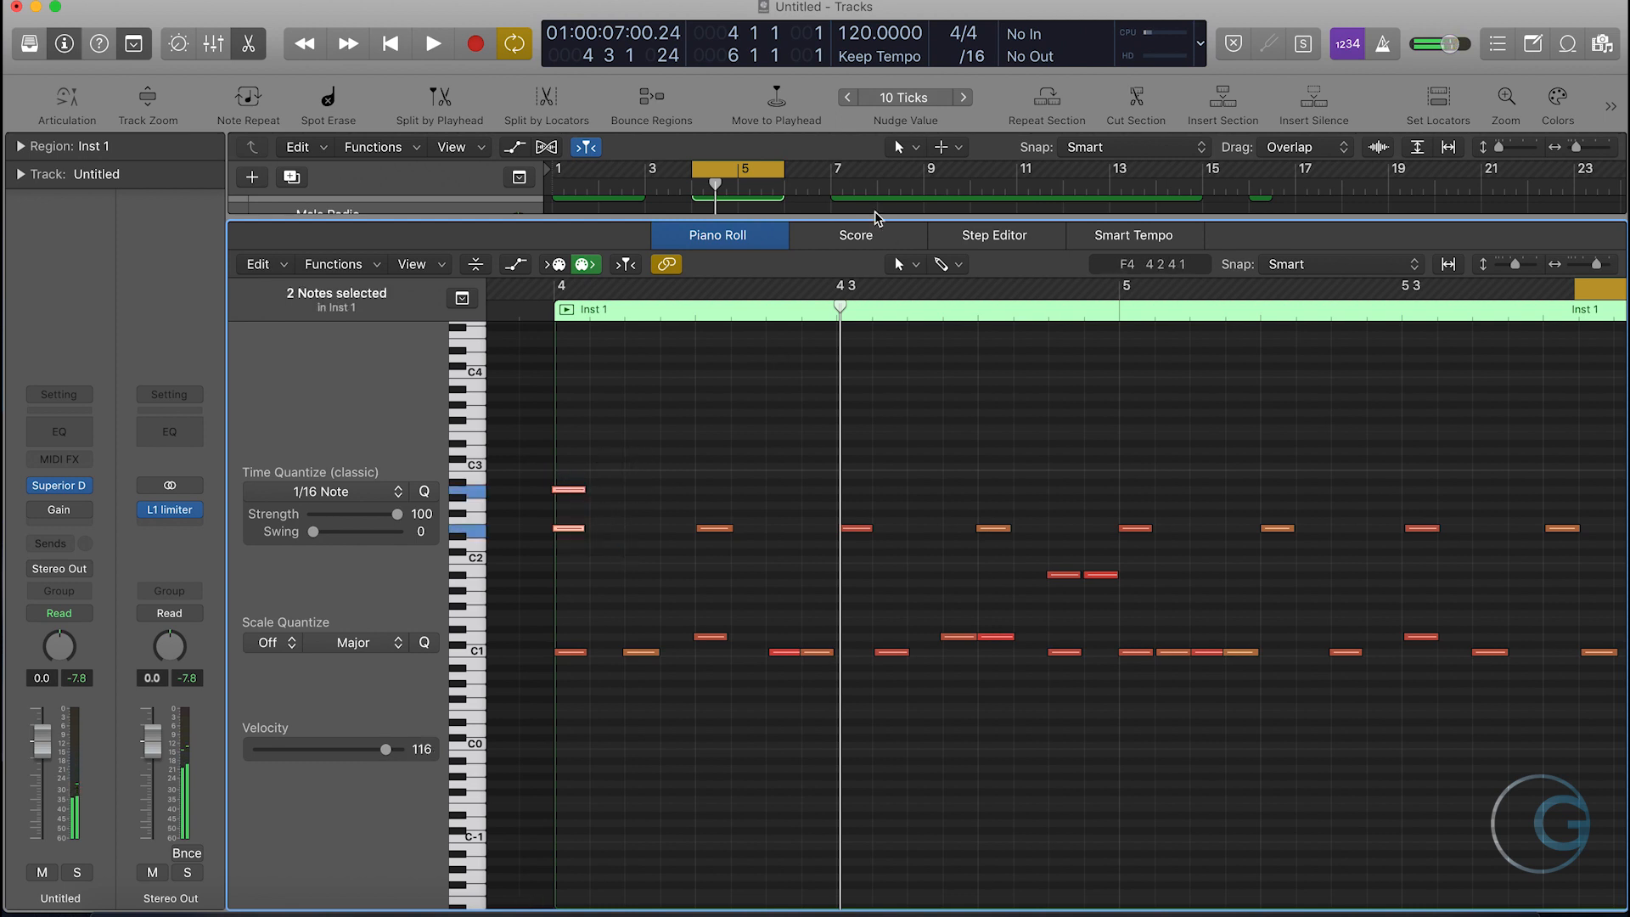
{"action": "left_click", "coordinate": [965, 97]}
{"action": "scroll", "coordinate": [968, 523], "scroll_direction": "down", "scroll_amount": 1}
{"action": "key", "text": "space"}
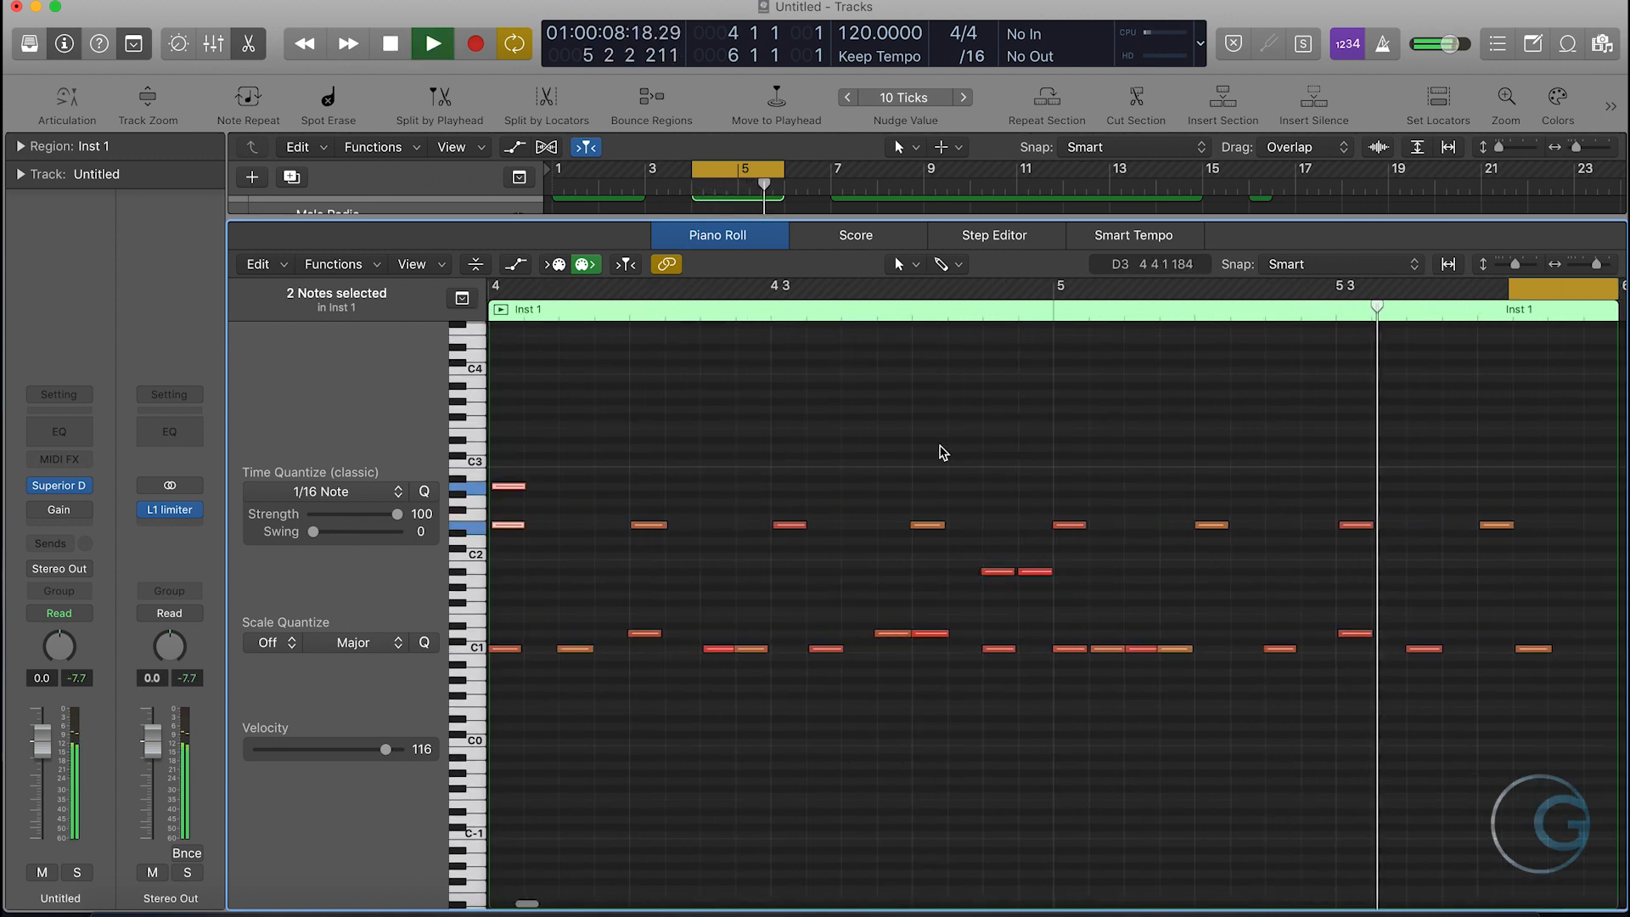
{"action": "key", "text": "space"}
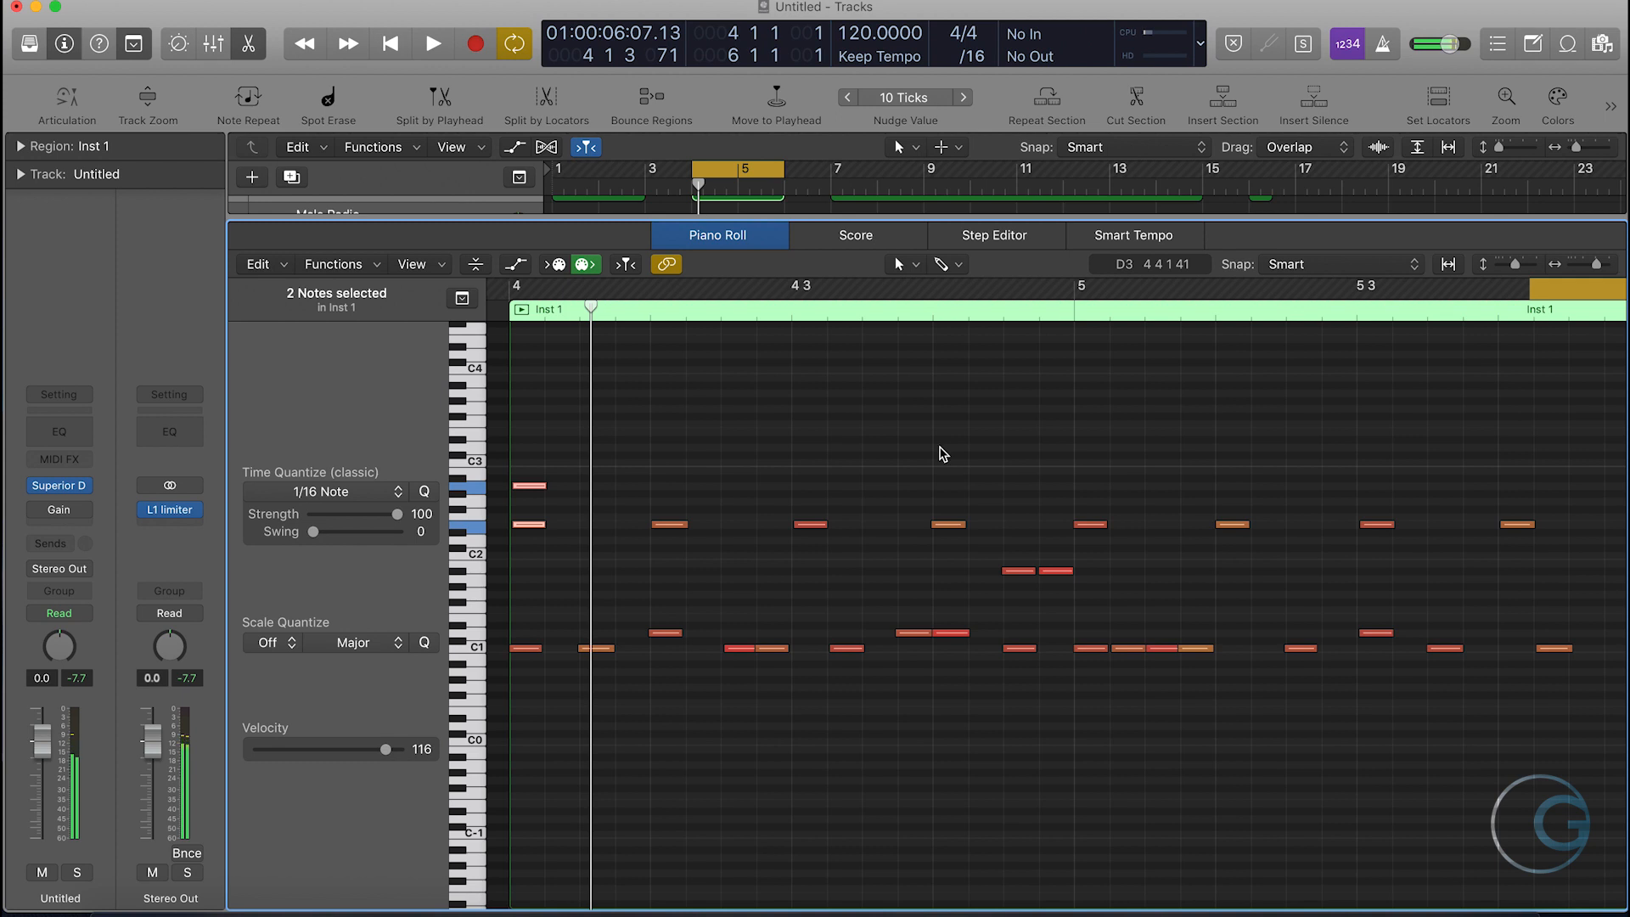
- Set the velocity of the first of the two adjacent D1 notes before bar 5 to 65
{"action": "left_click", "coordinate": [924, 688]}
{"action": "left_click", "coordinate": [913, 632]}
{"action": "left_click_drag", "start_coordinate": [399, 750], "coordinate": [328, 757]}
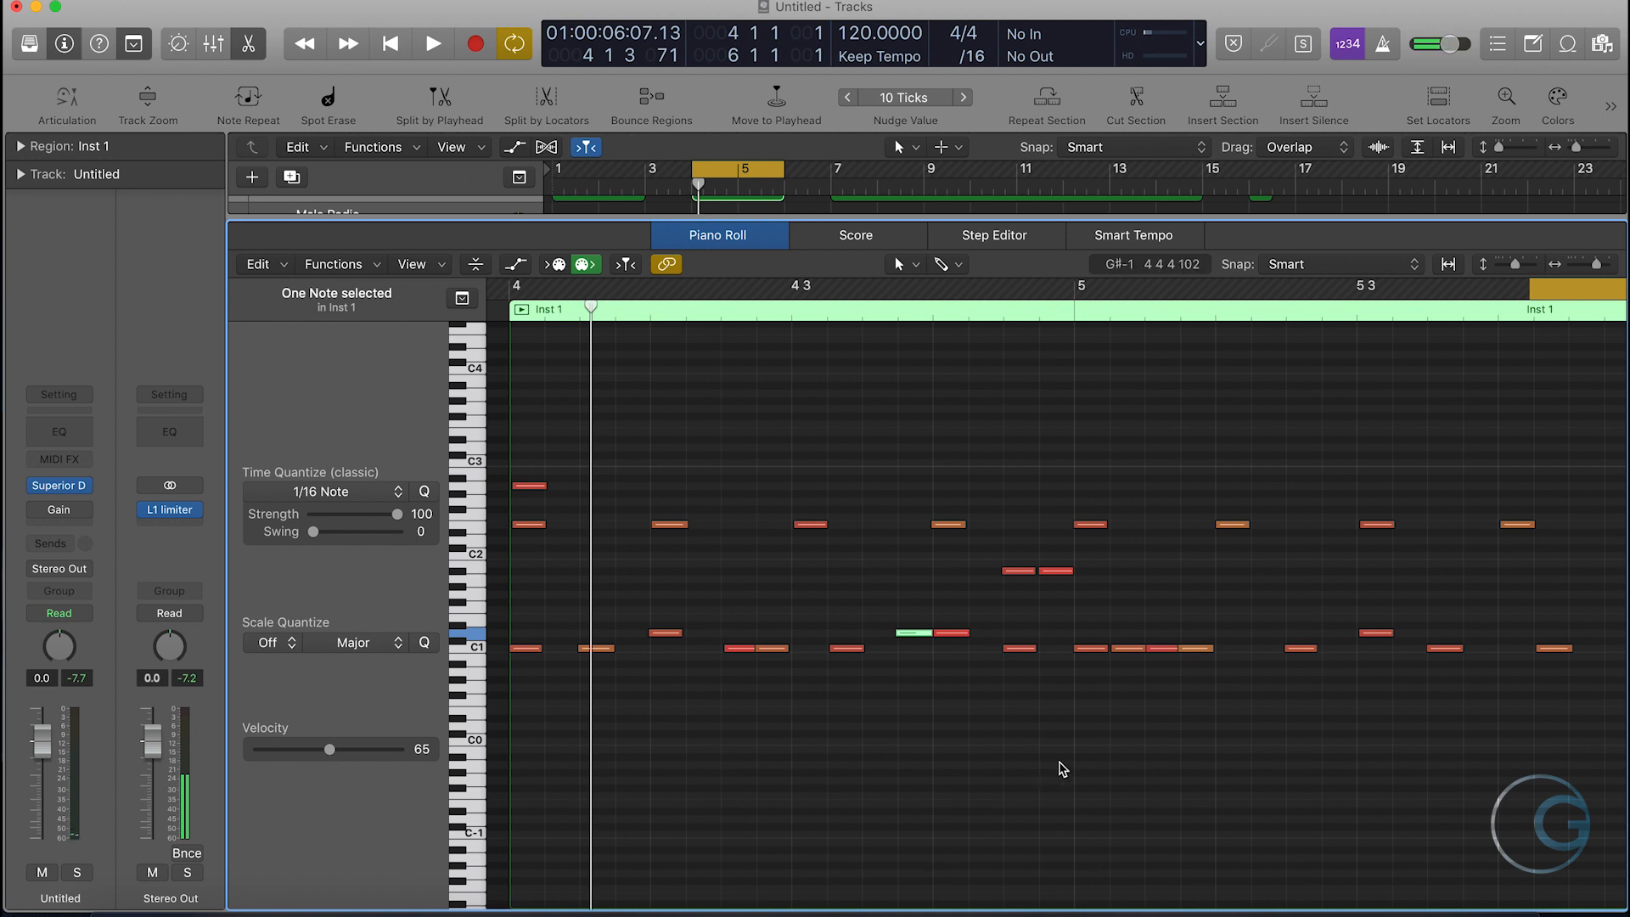
- Set the velocity of the second note in the two-note row just below C2 to 105 and play the region back
{"action": "left_click", "coordinate": [1087, 600]}
{"action": "left_click", "coordinate": [1055, 570]}
{"action": "left_click_drag", "start_coordinate": [393, 749], "coordinate": [376, 753]}
{"action": "left_click", "coordinate": [1038, 888]}
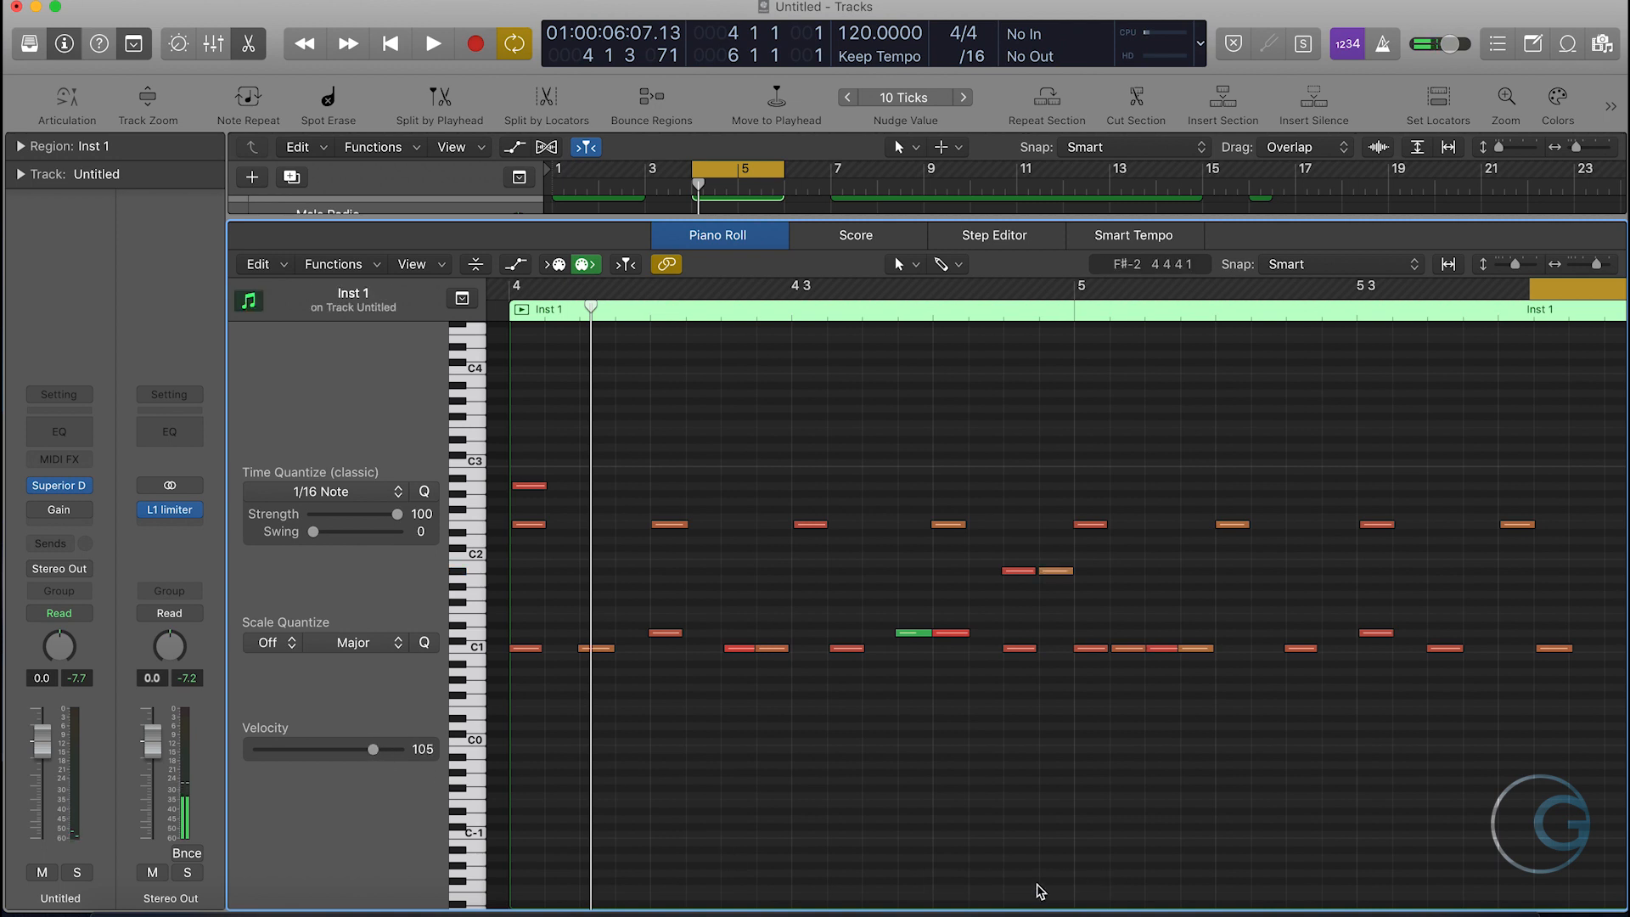
{"action": "key", "text": "space"}
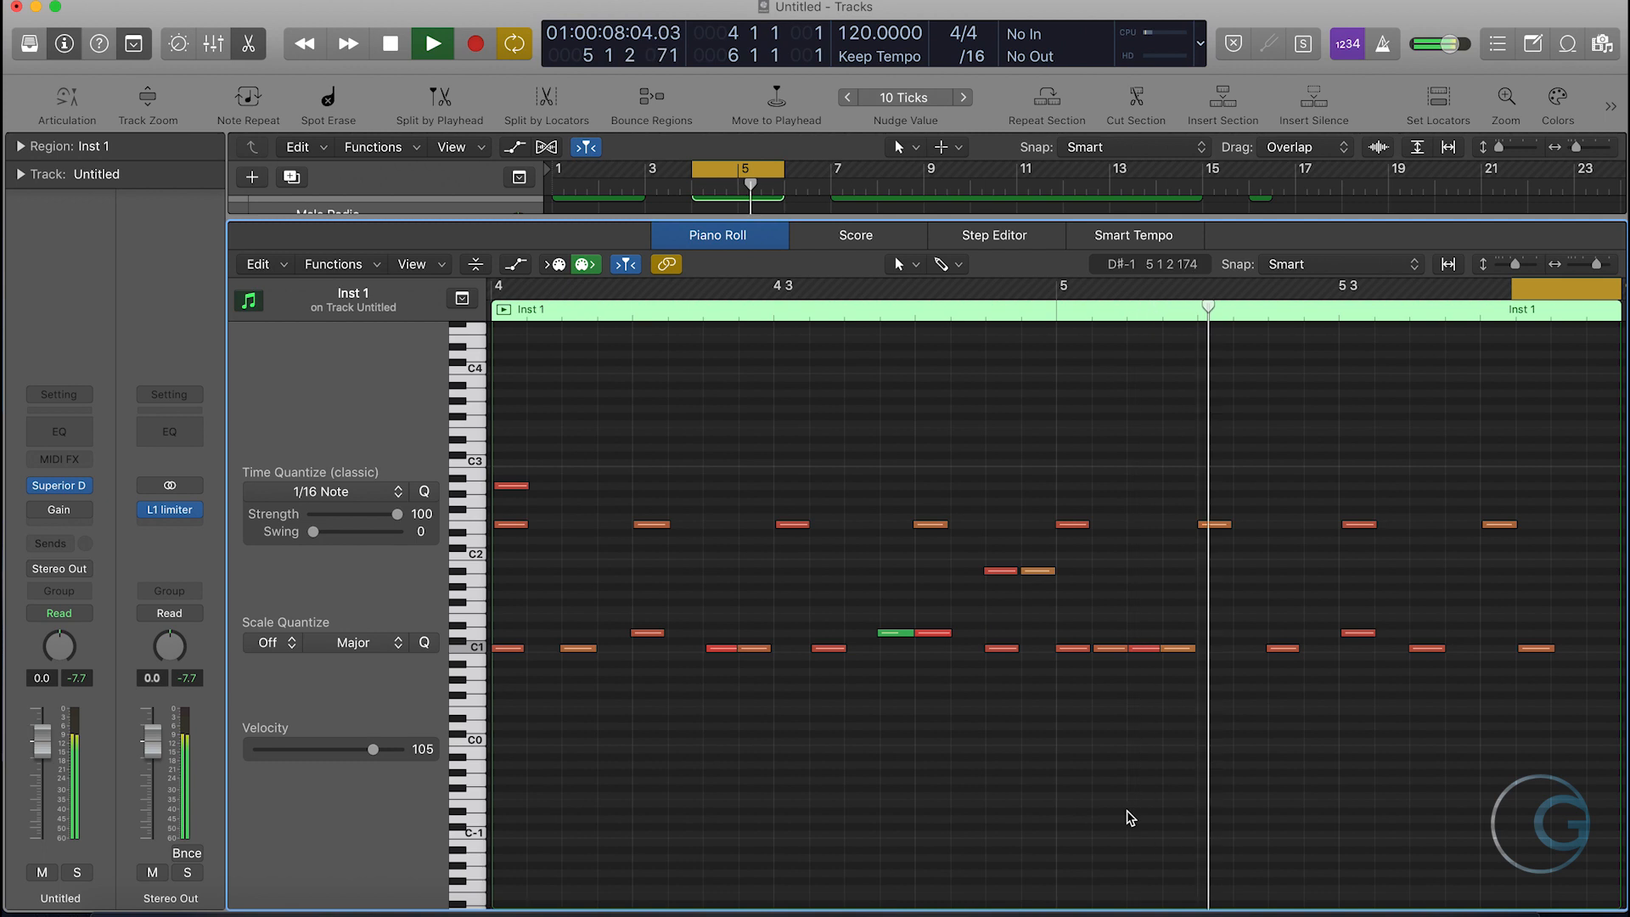
{"action": "key", "text": "space"}
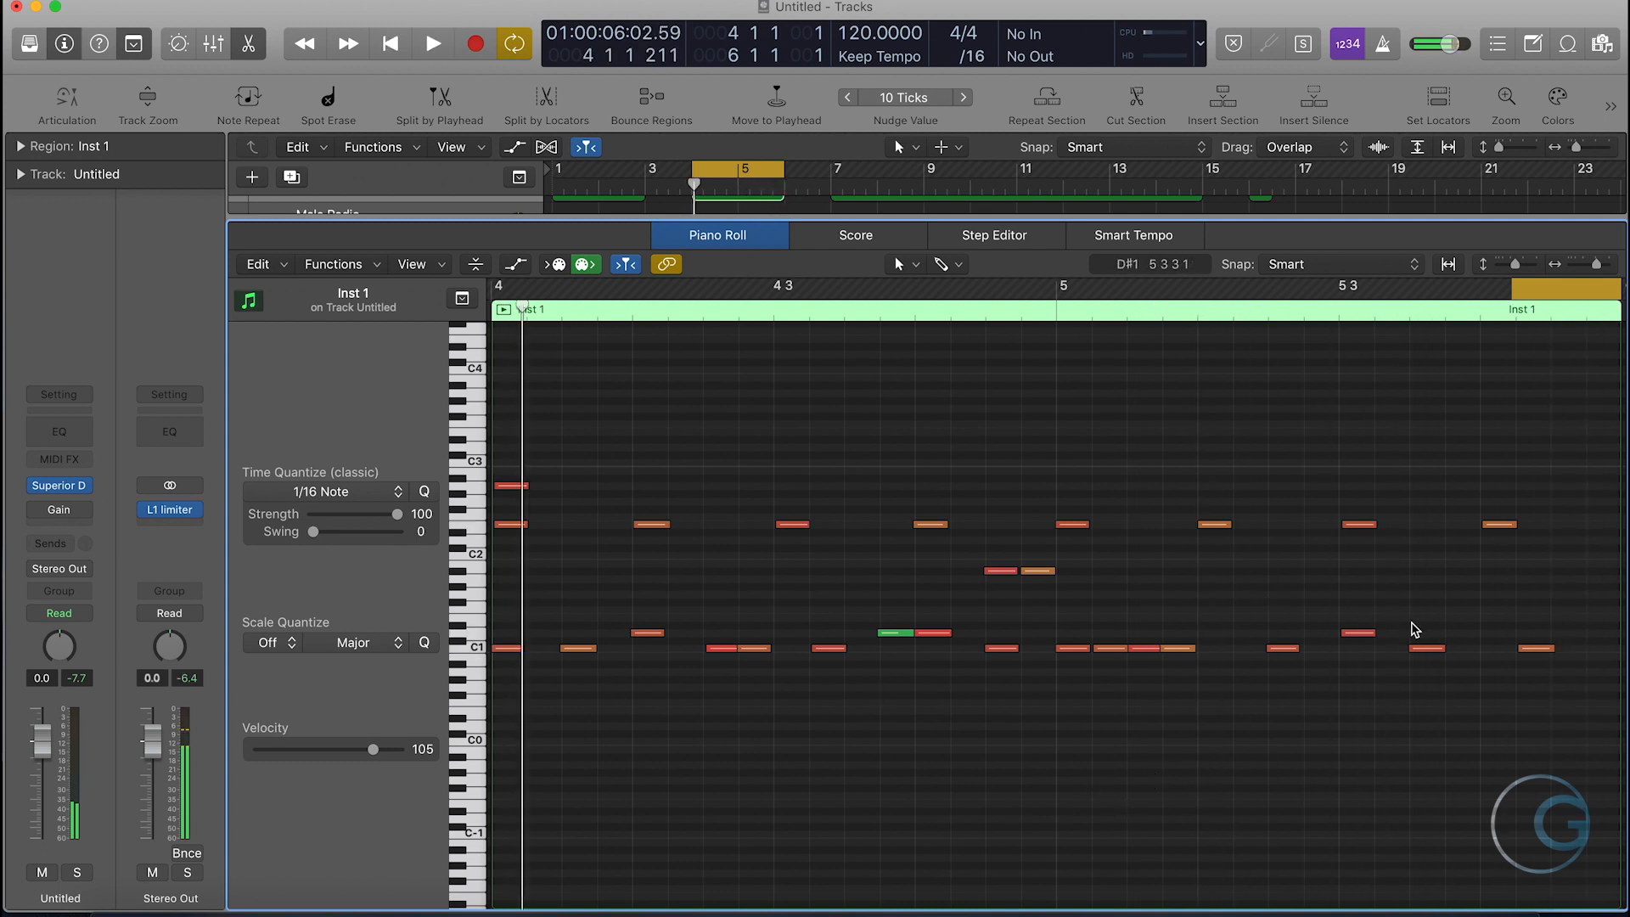
- Copy the first and last D1 notes of the second region up to E1
{"action": "left_click_drag", "start_coordinate": [1423, 630], "coordinate": [1037, 619]}
{"action": "left_click_drag", "start_coordinate": [721, 638], "coordinate": [649, 640]}
{"action": "mouse_move", "coordinate": [647, 639]}
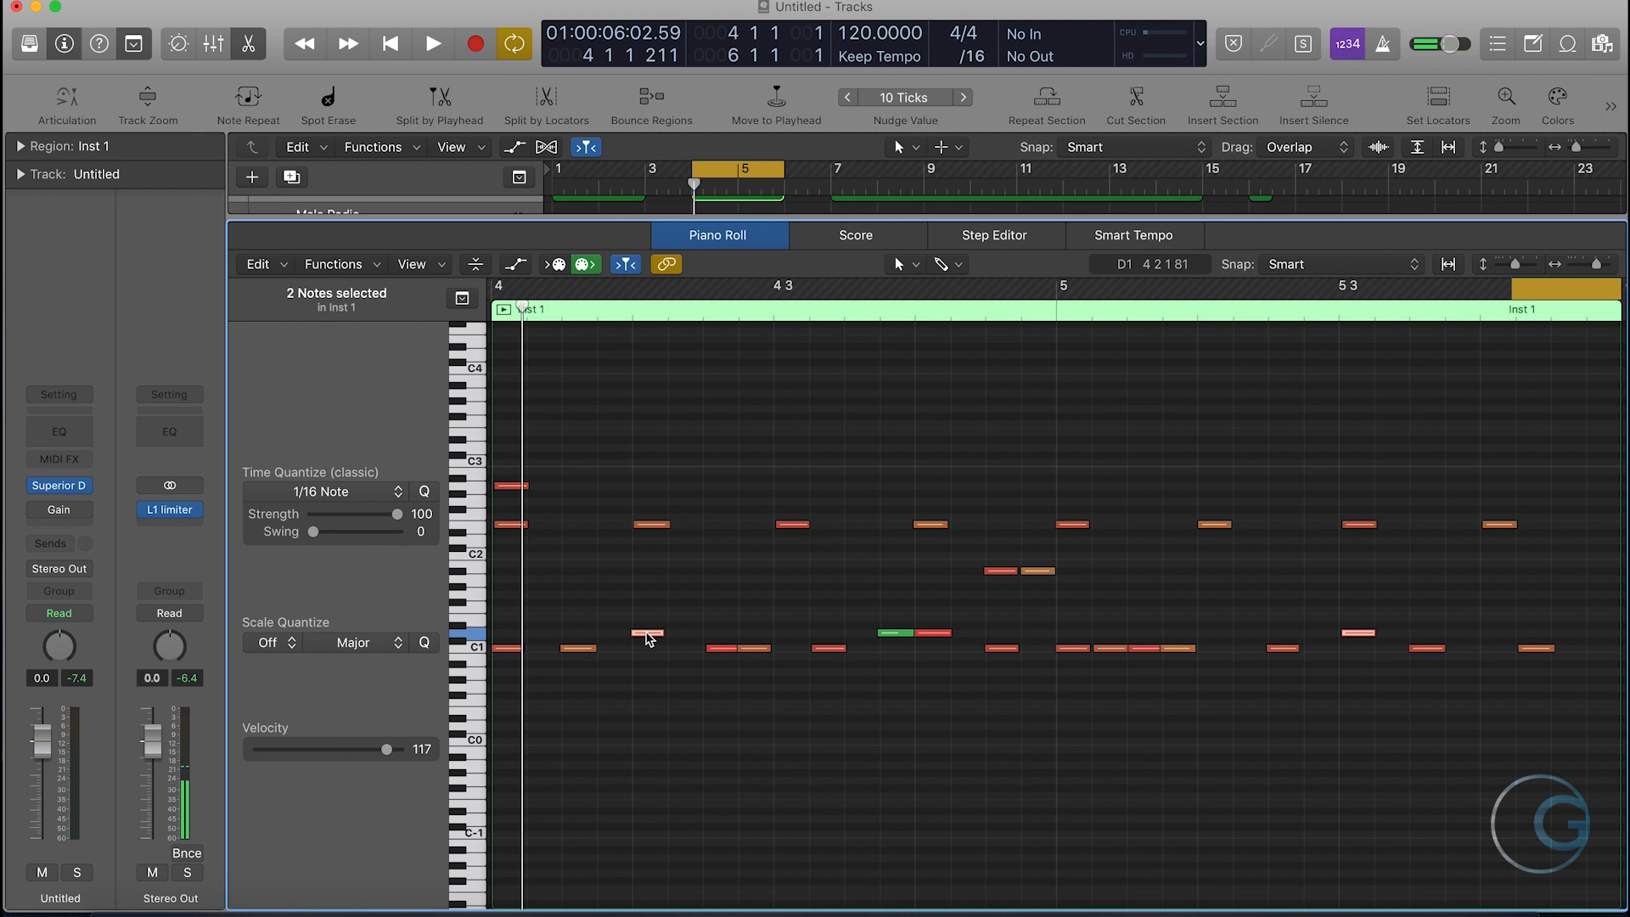
{"action": "left_click", "coordinate": [646, 633]}
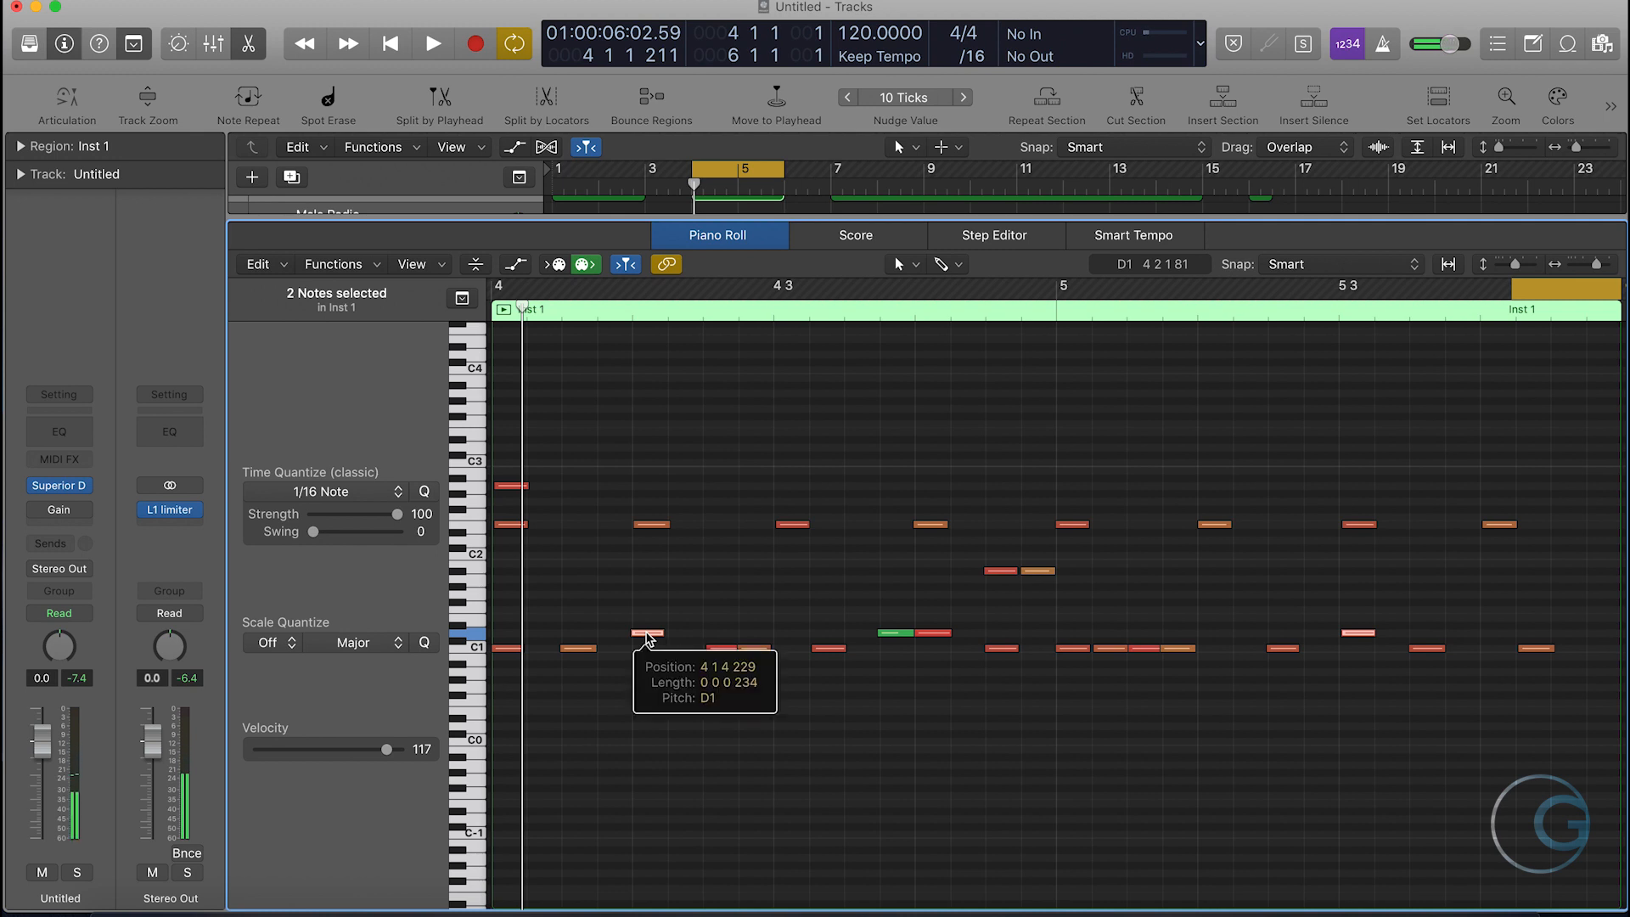
{"action": "key", "text": "alt"}
{"action": "left_click_drag", "start_coordinate": [647, 633], "coordinate": [648, 618]}
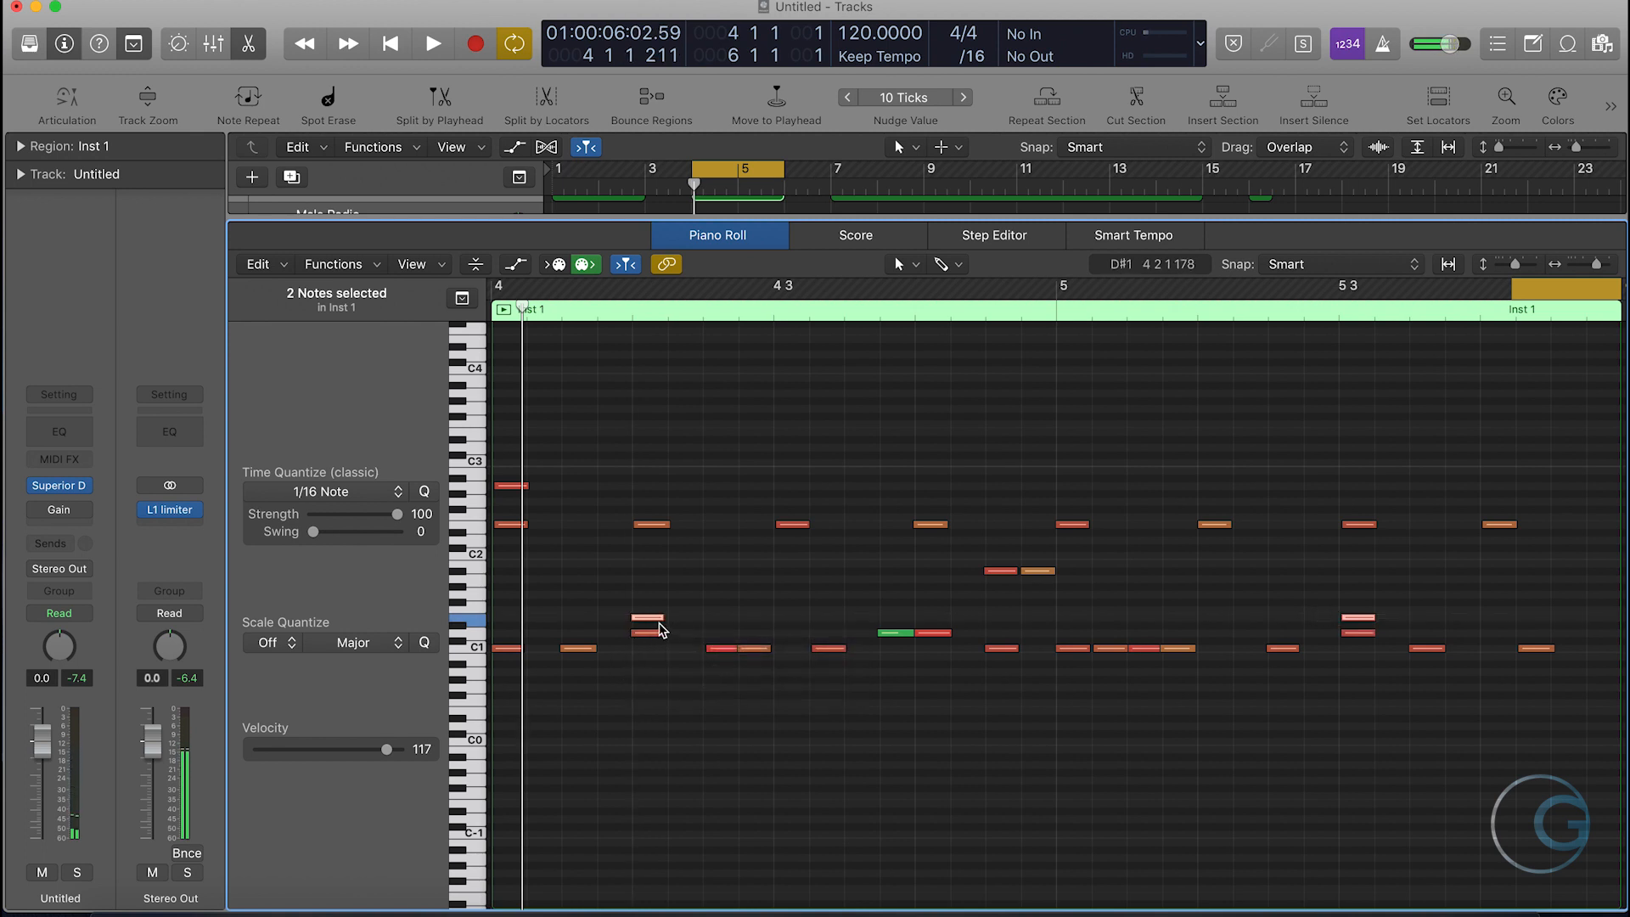
- Set the velocity of the two E1 notes to 100 and play the region back
{"action": "left_click_drag", "start_coordinate": [387, 750], "coordinate": [380, 758]}
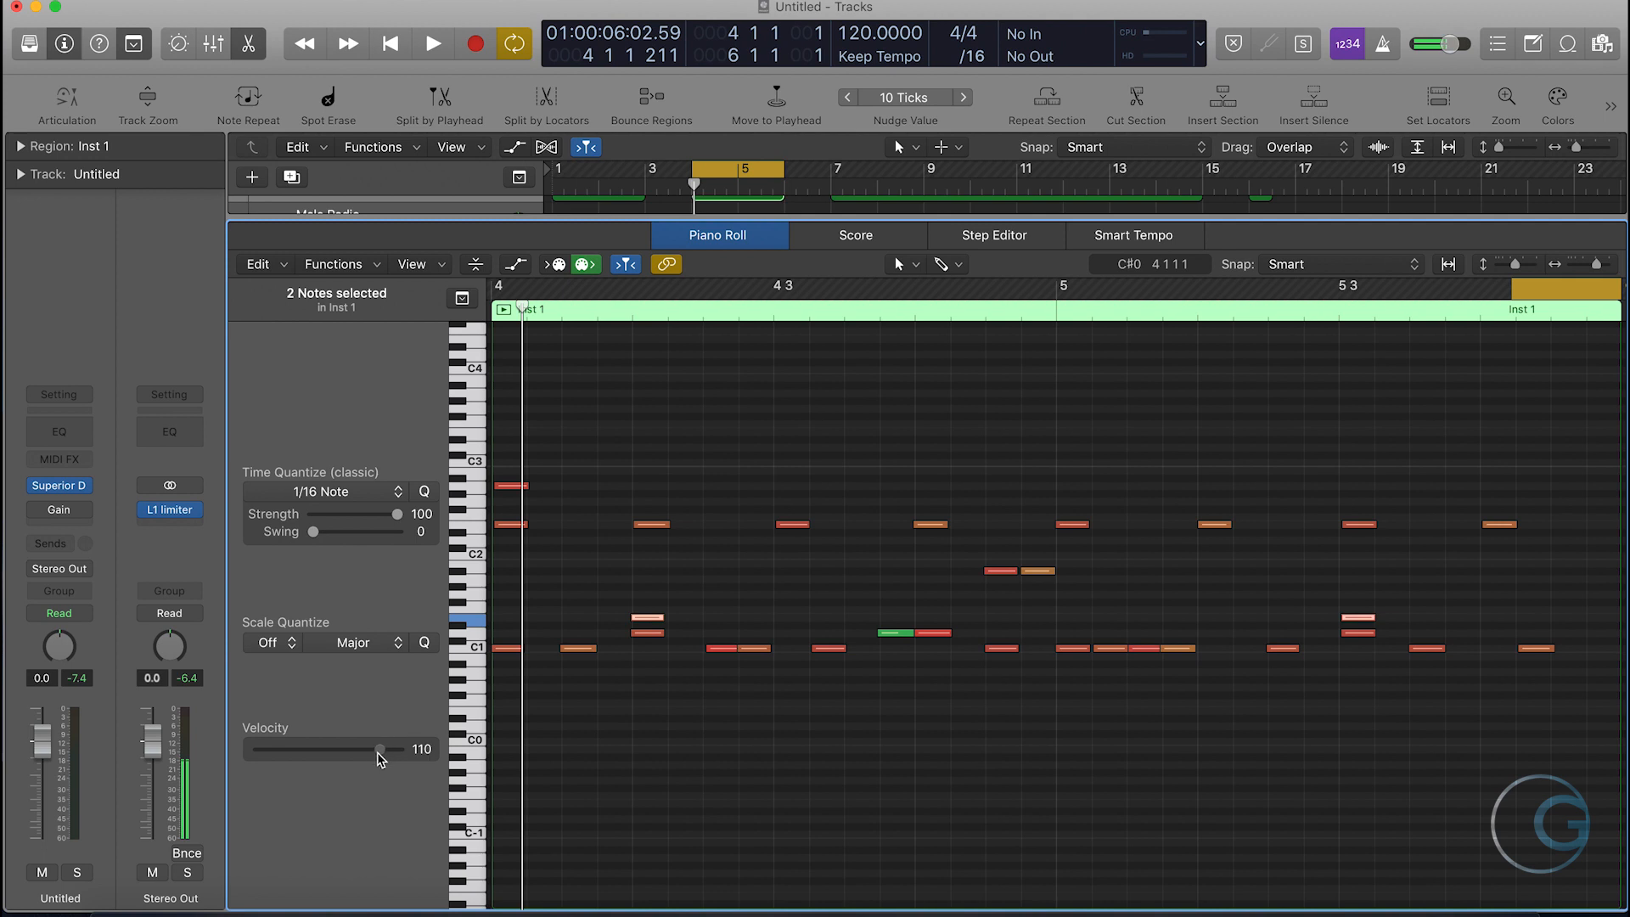
{"action": "left_click", "coordinate": [1004, 778]}
{"action": "key", "text": "space"}
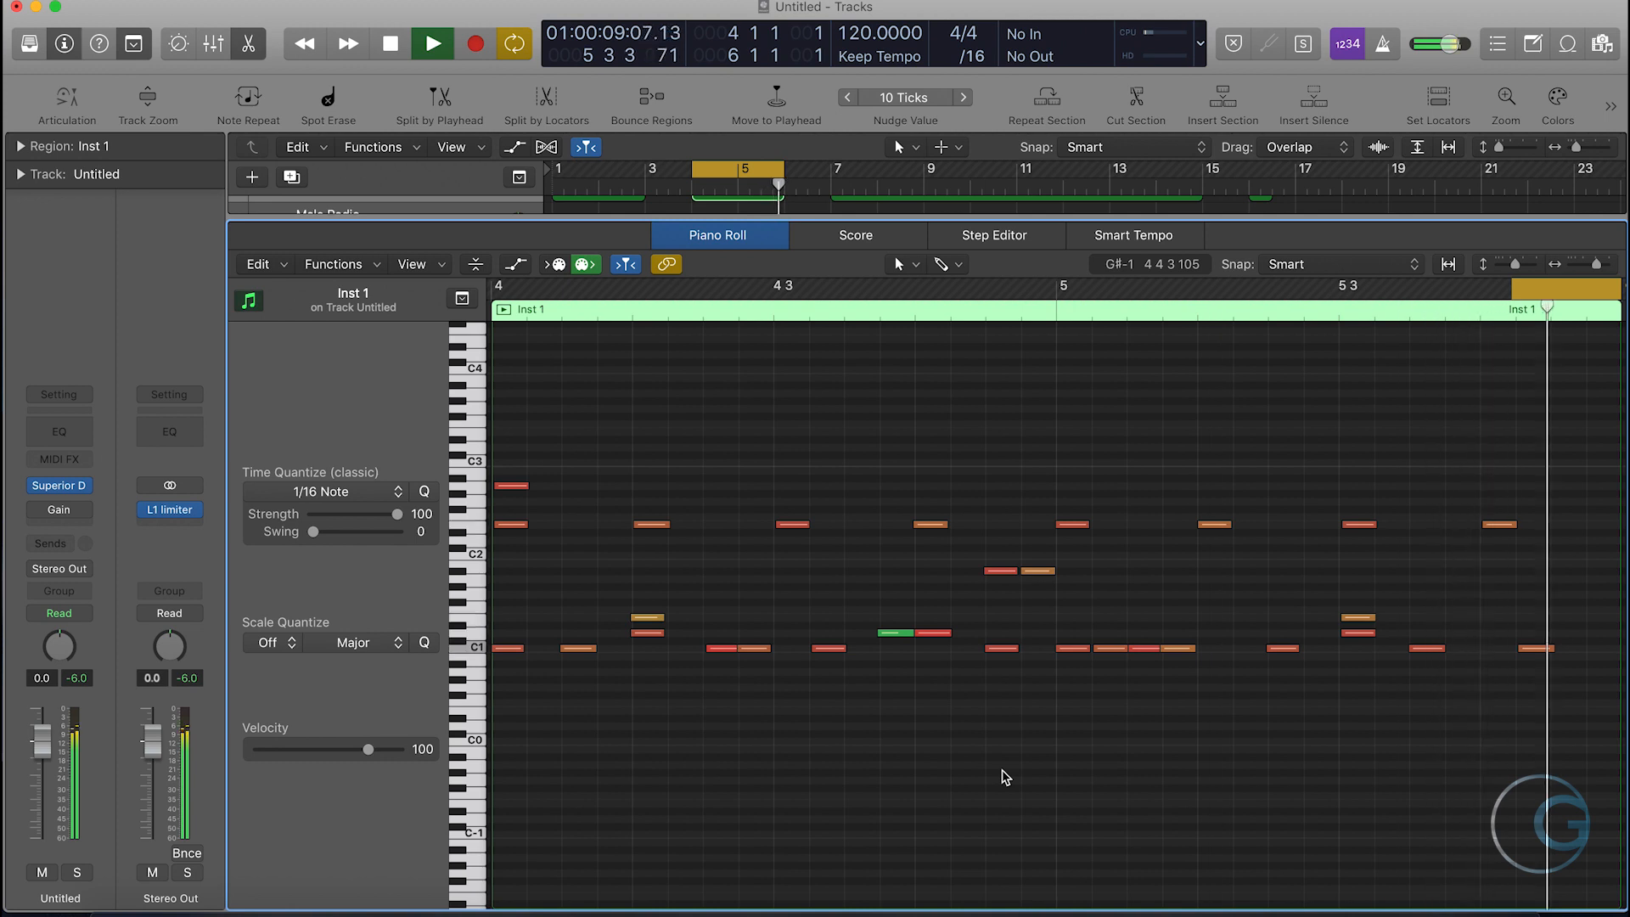
- Stop playback, close the Piano Roll and set the cycle range to bars 7–15 over the Superior Libraries region
{"action": "key", "text": "space"}
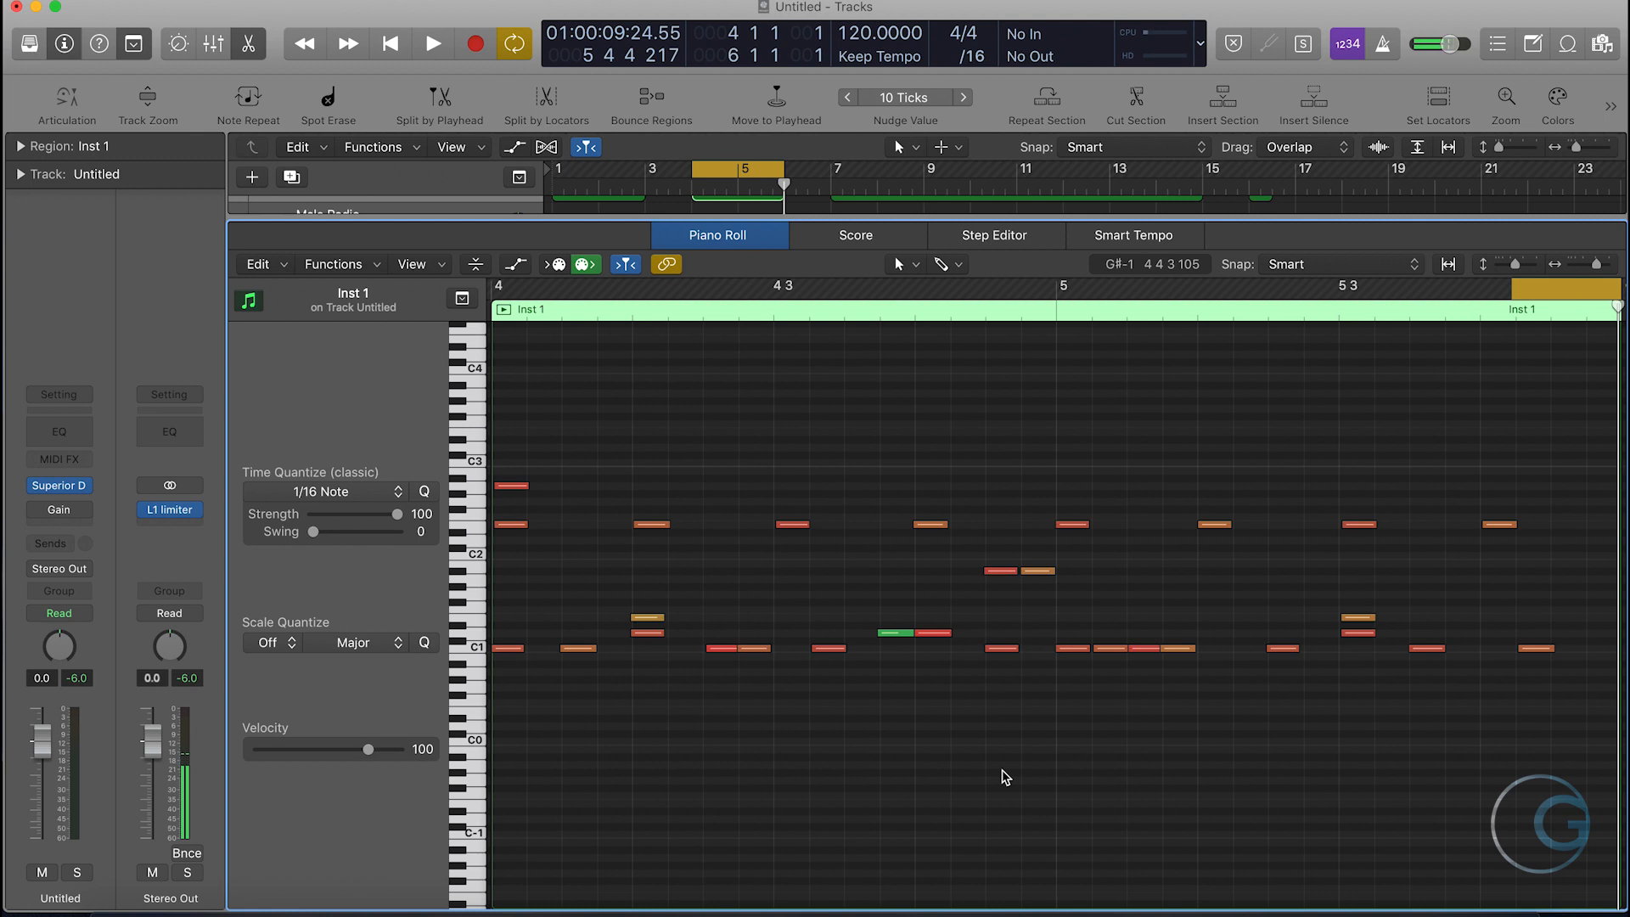
{"action": "key", "text": "e"}
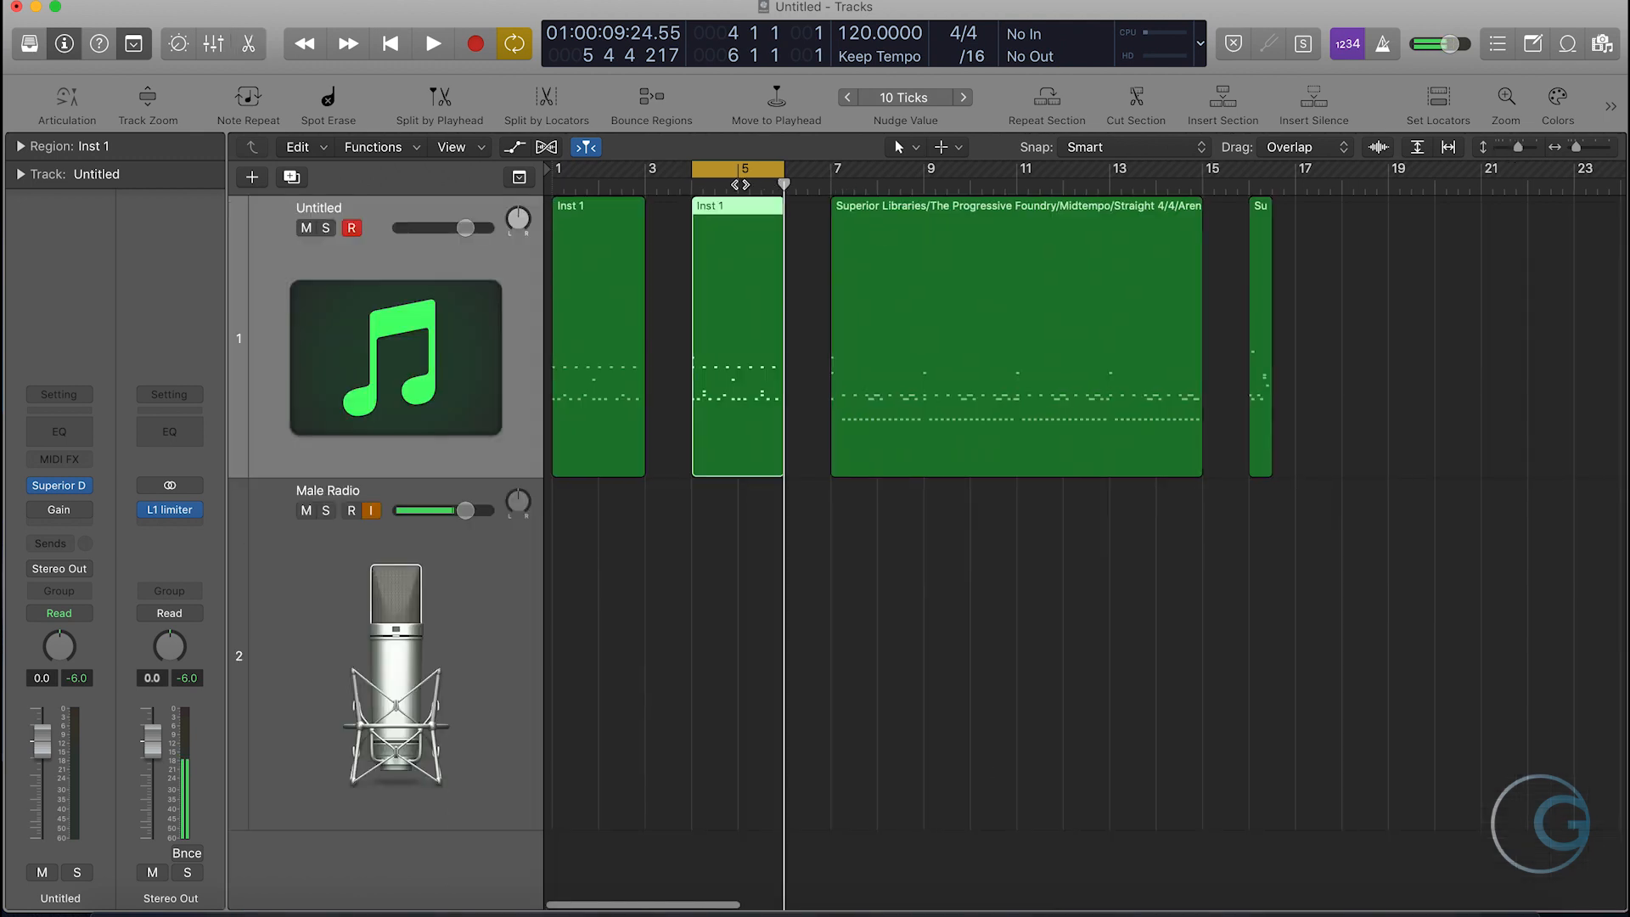
{"action": "left_click", "coordinate": [741, 174]}
{"action": "left_click_drag", "start_coordinate": [828, 174], "coordinate": [1205, 180]}
{"action": "left_click", "coordinate": [1221, 254]}
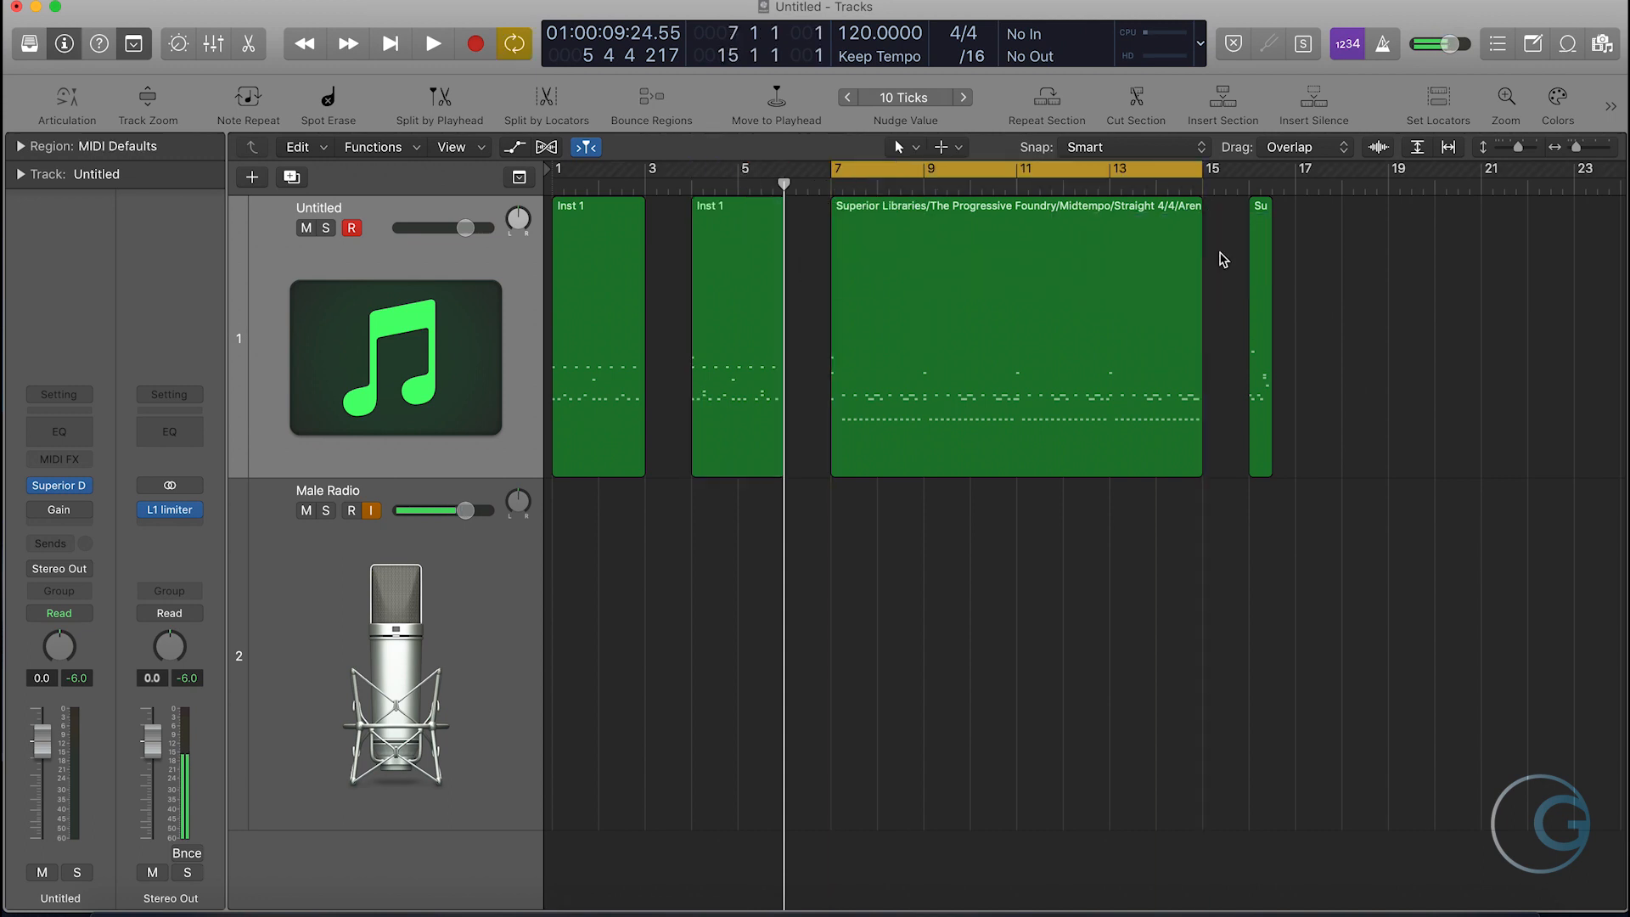
{"action": "left_click", "coordinate": [1049, 349]}
{"action": "left_click", "coordinate": [1065, 526]}
{"action": "left_click", "coordinate": [980, 465]}
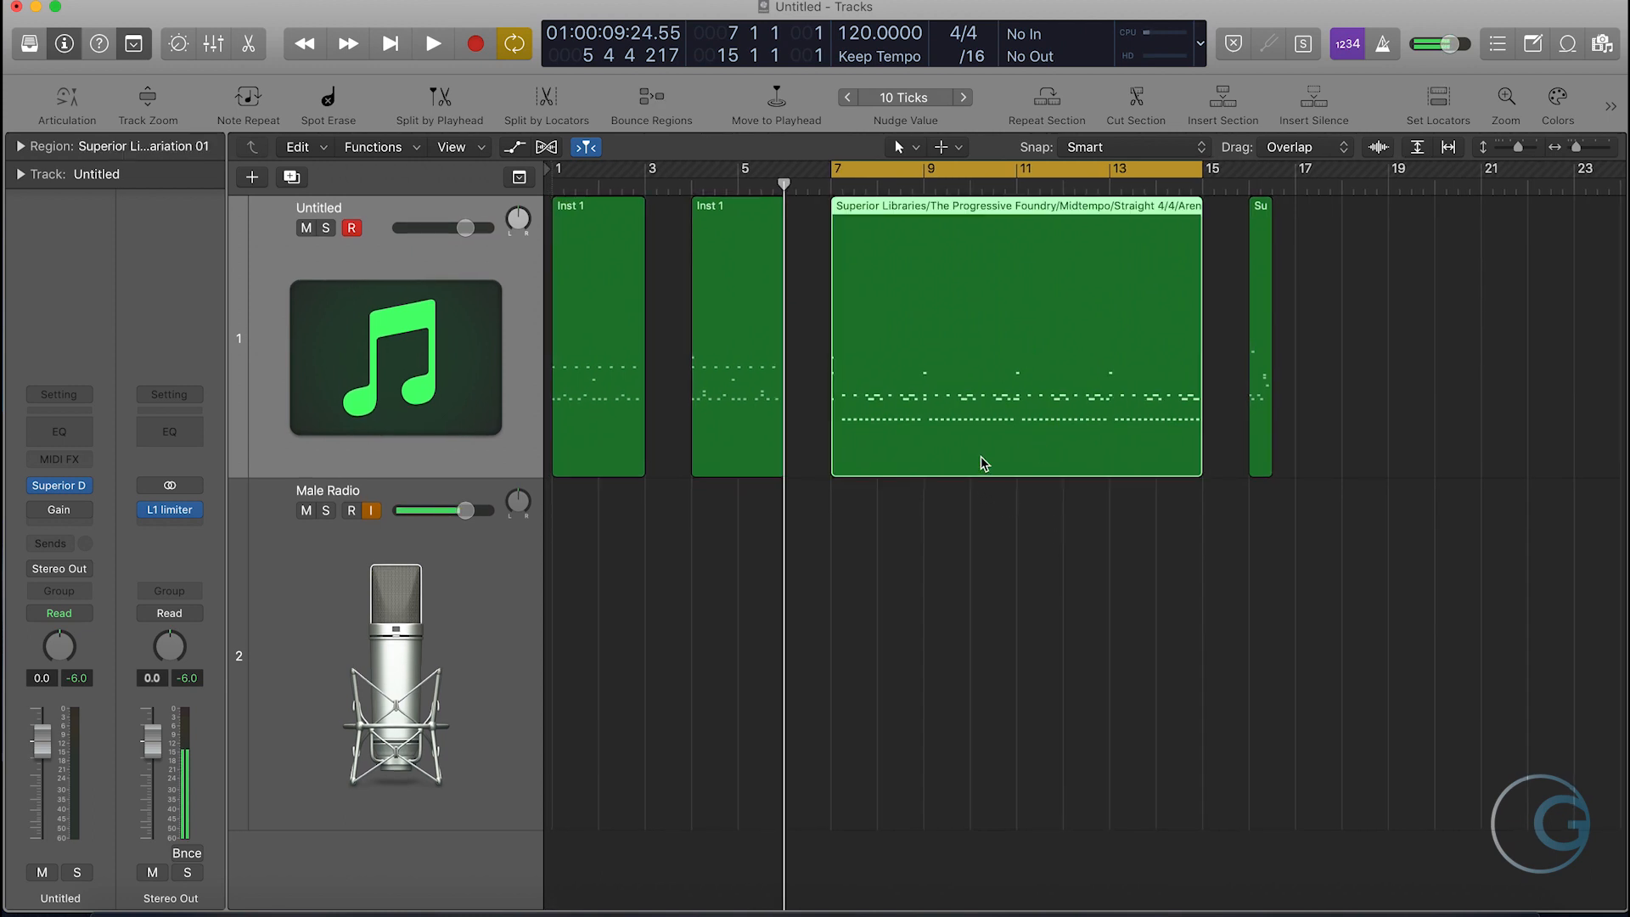
{"action": "left_click", "coordinate": [1007, 500]}
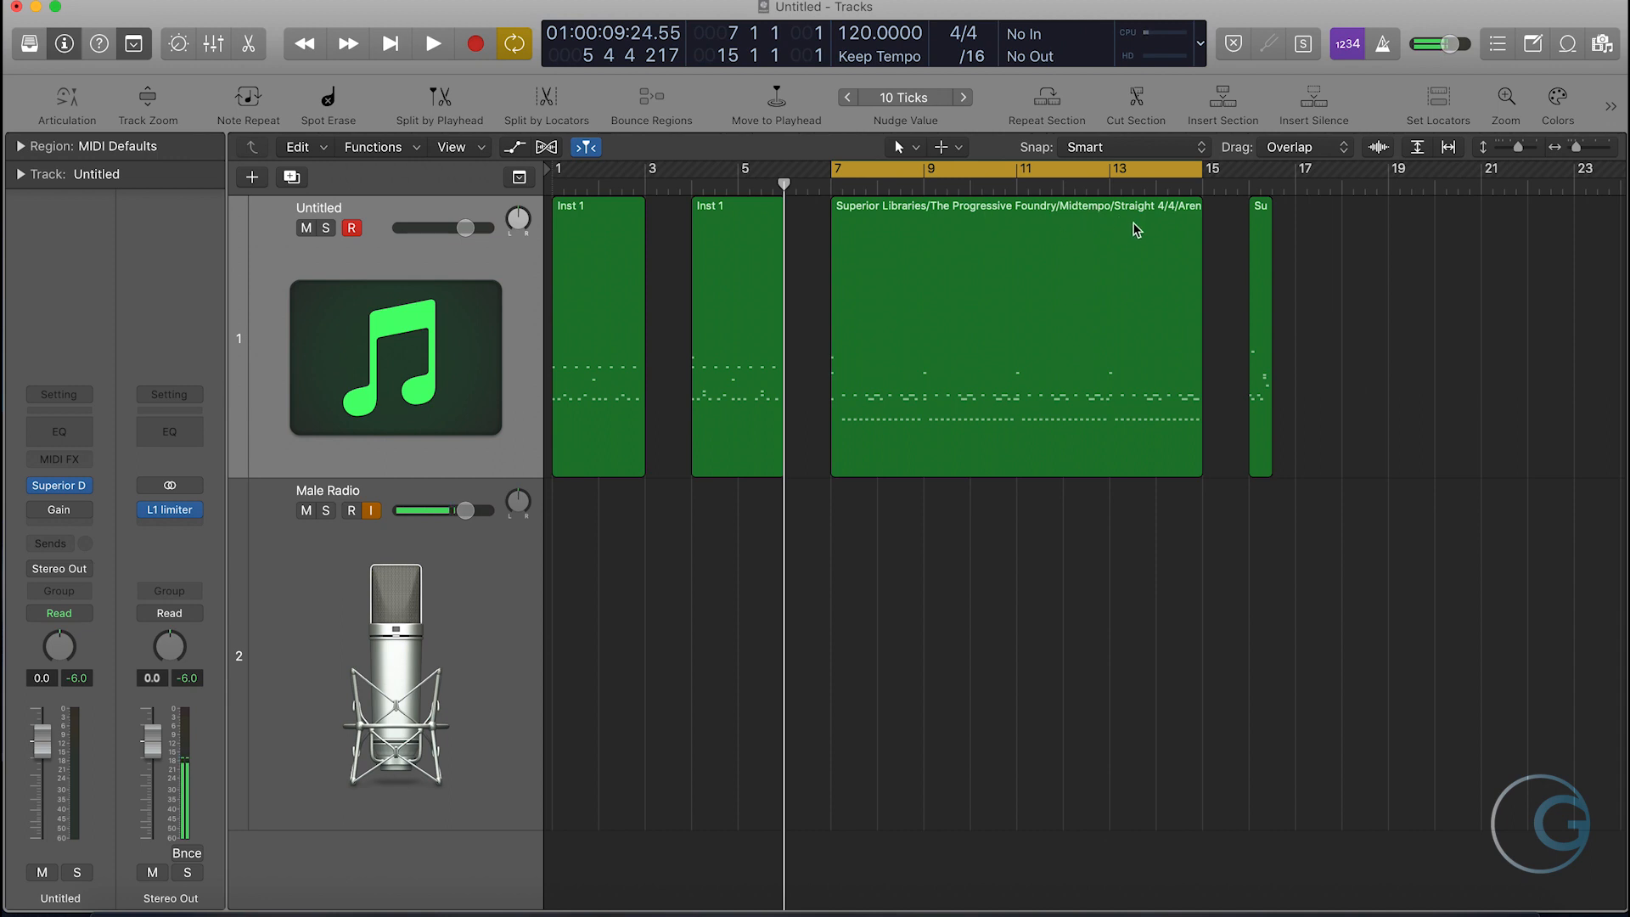
{"action": "left_click", "coordinate": [909, 451]}
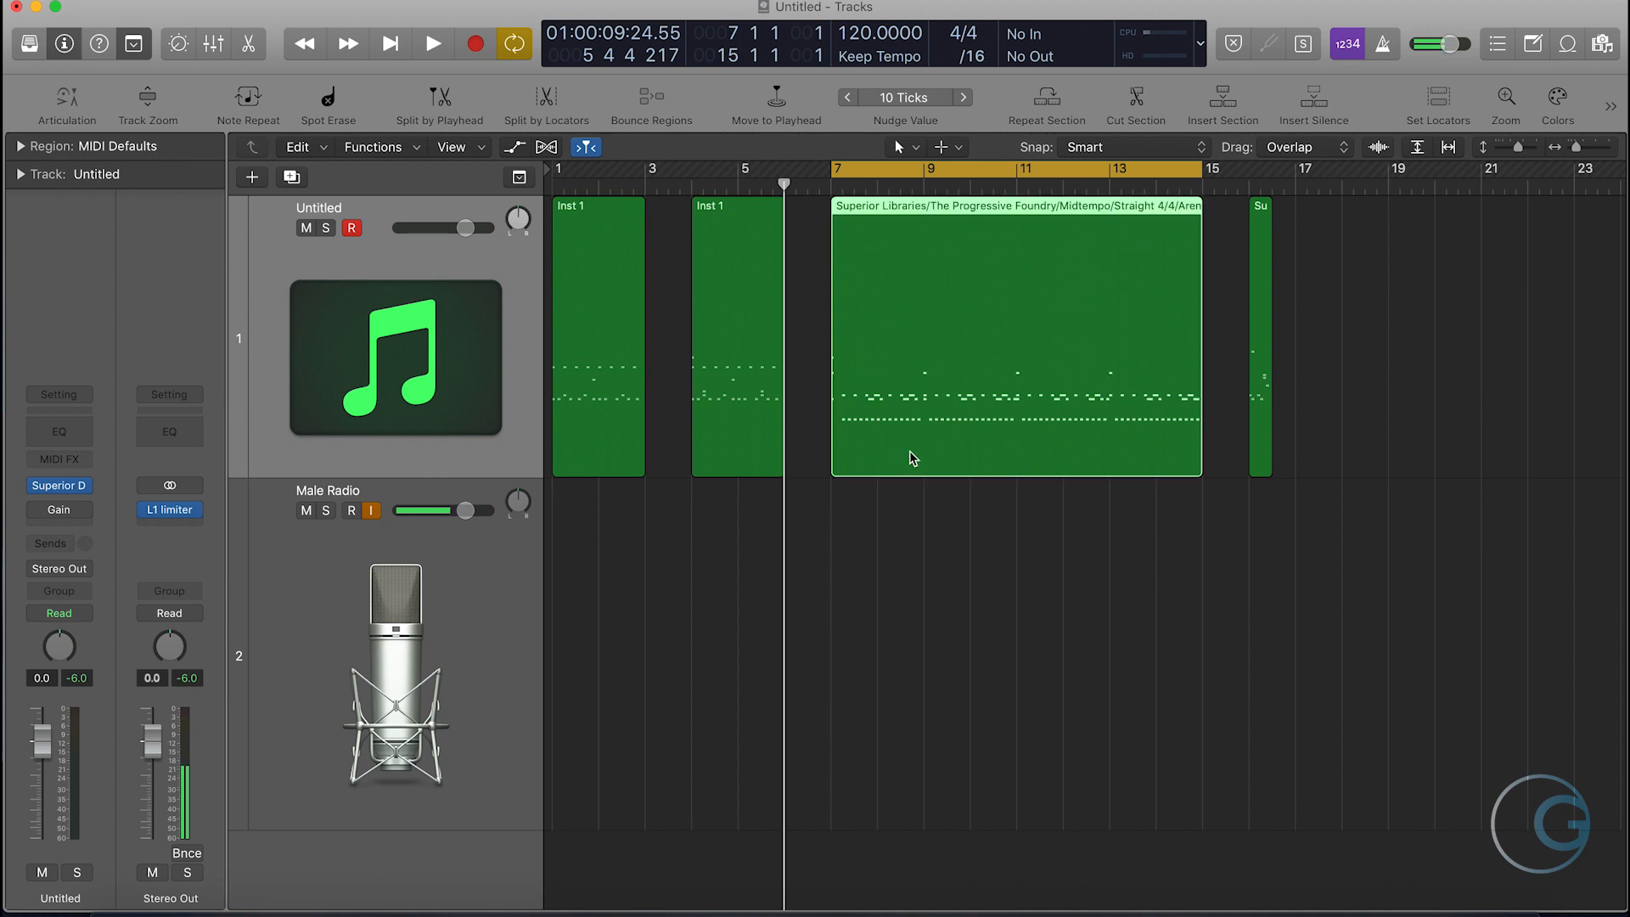
{"action": "left_click", "coordinate": [908, 501]}
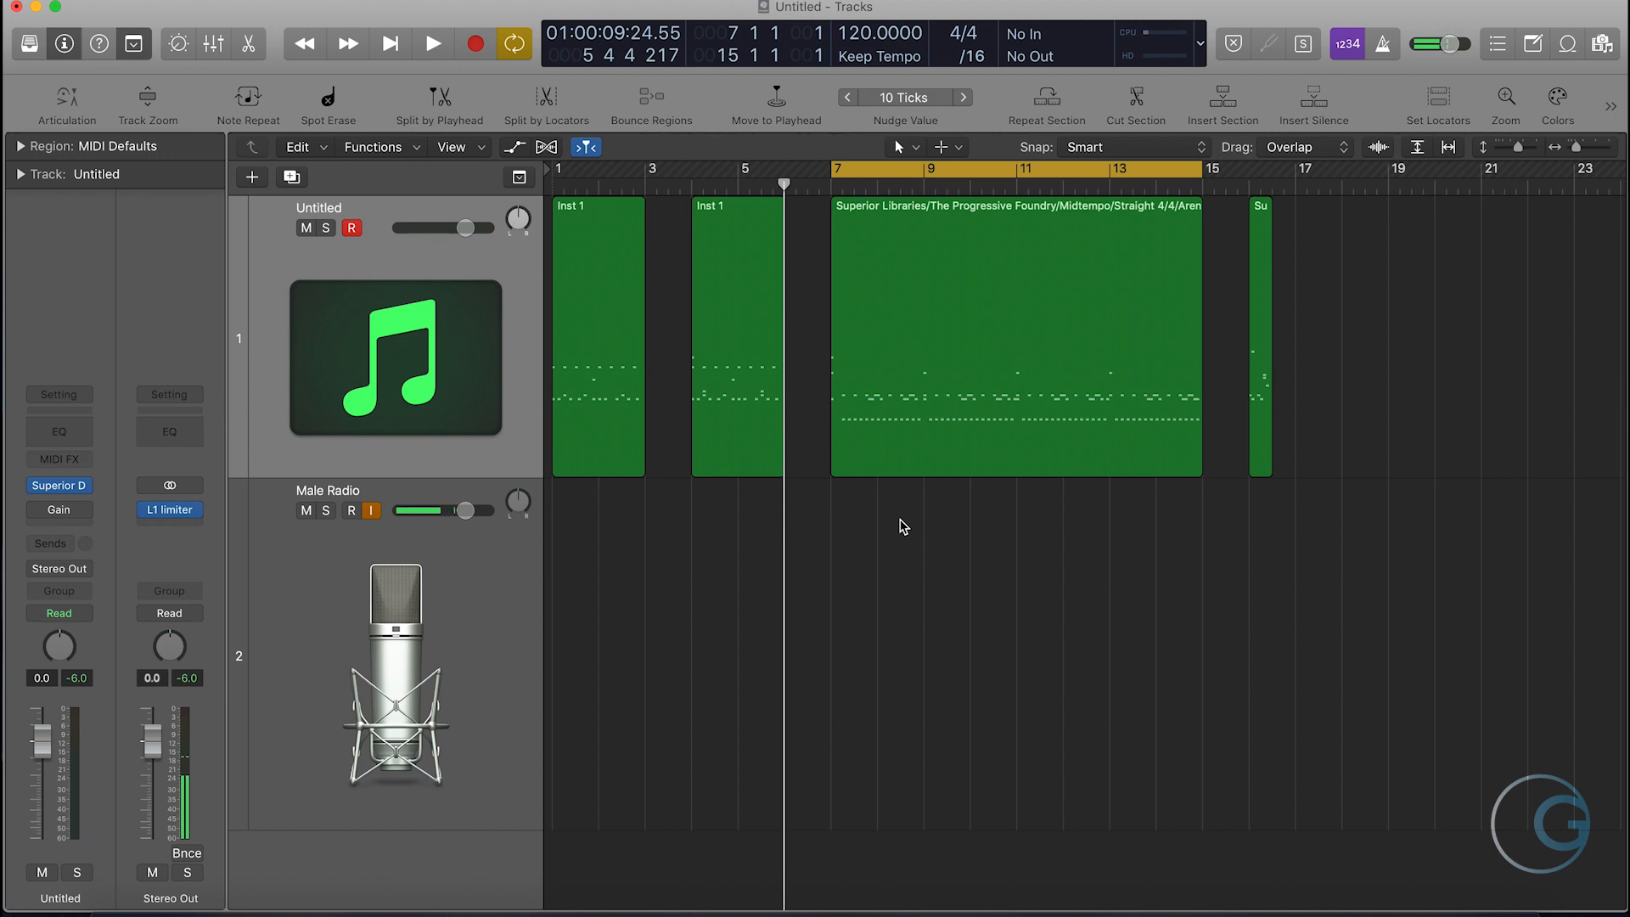
- Open the bar 7–15 region in the Piano Roll and examine its note patterns and velocity variations around bars 9–12
{"action": "double_click", "coordinate": [959, 438]}
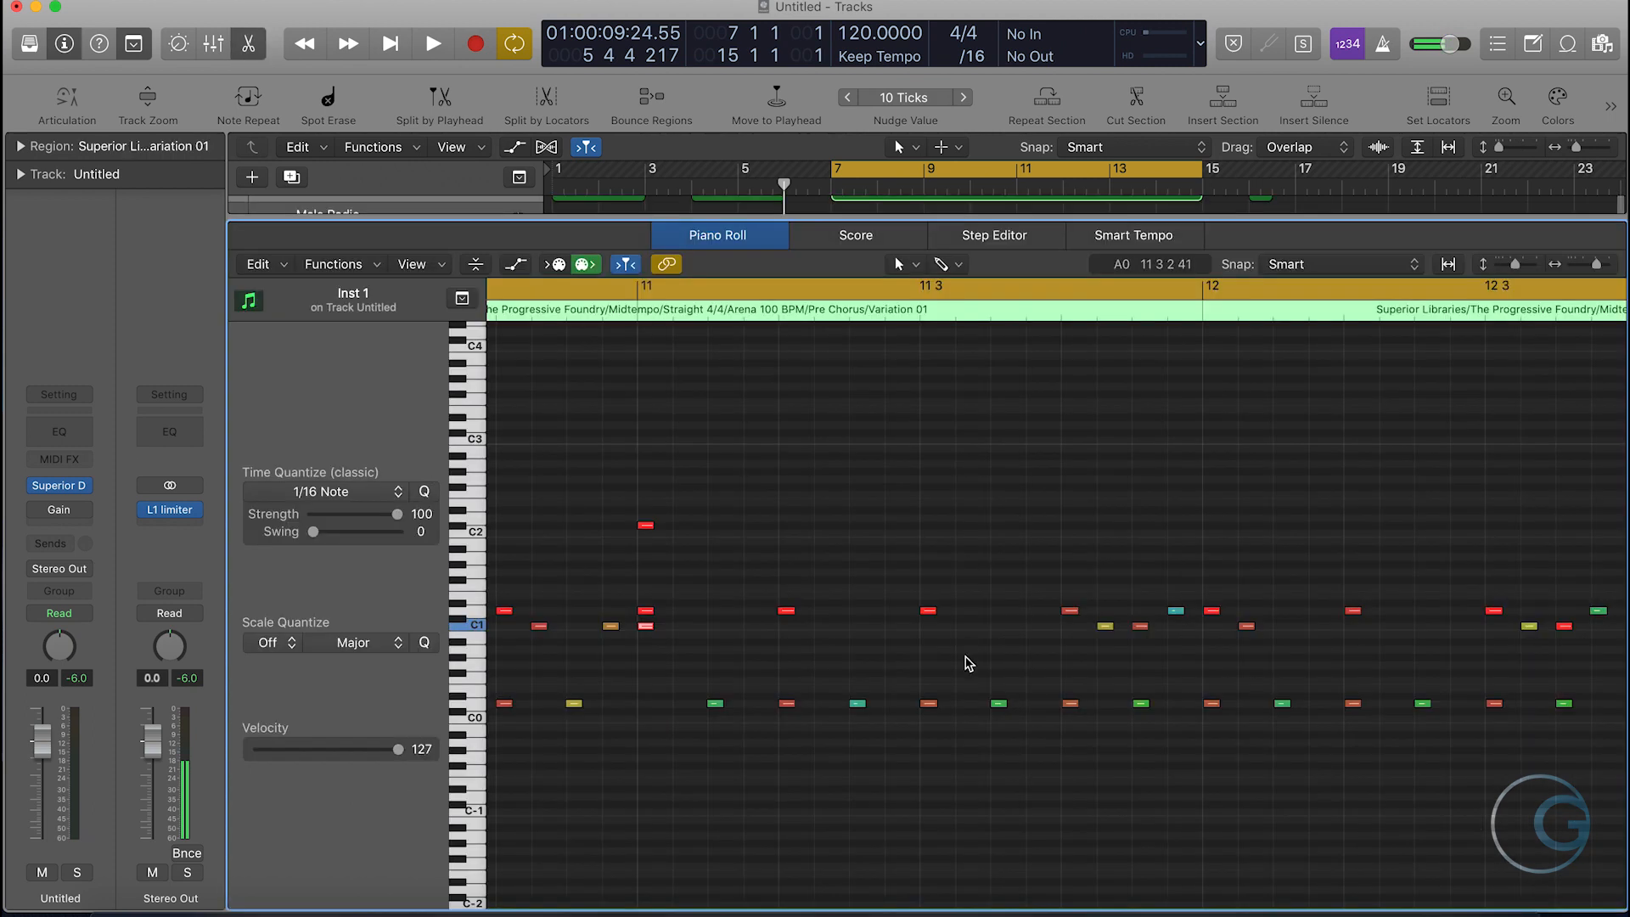
{"action": "scroll", "coordinate": [948, 762], "scroll_direction": "left", "scroll_amount": 10}
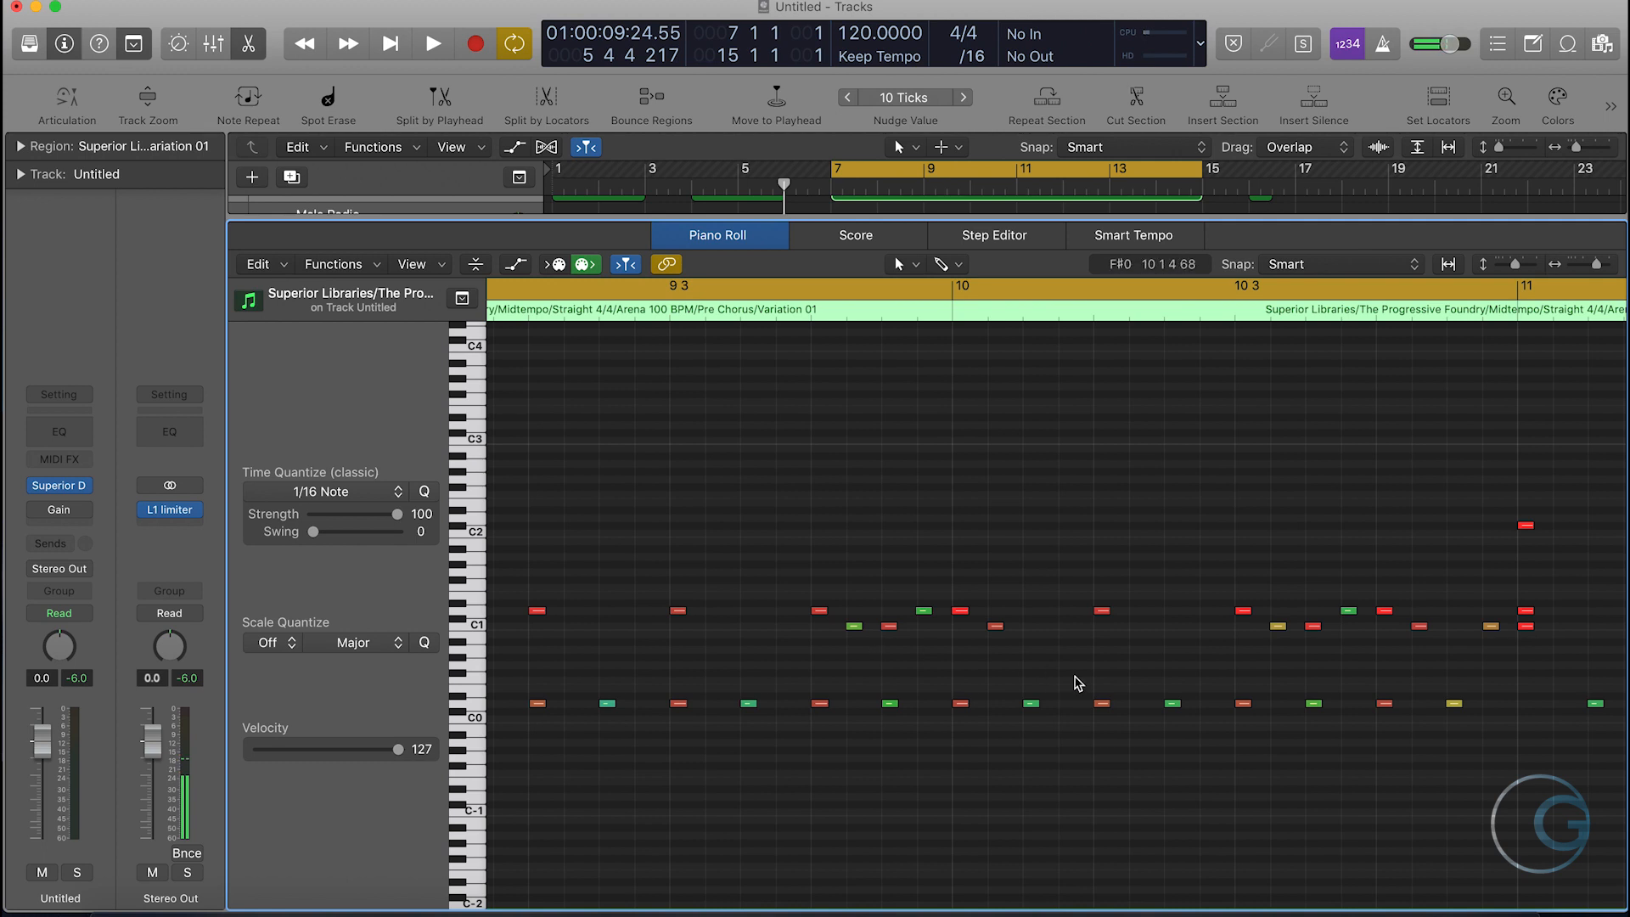
{"action": "scroll", "coordinate": [1138, 680], "scroll_direction": "right", "scroll_amount": 8}
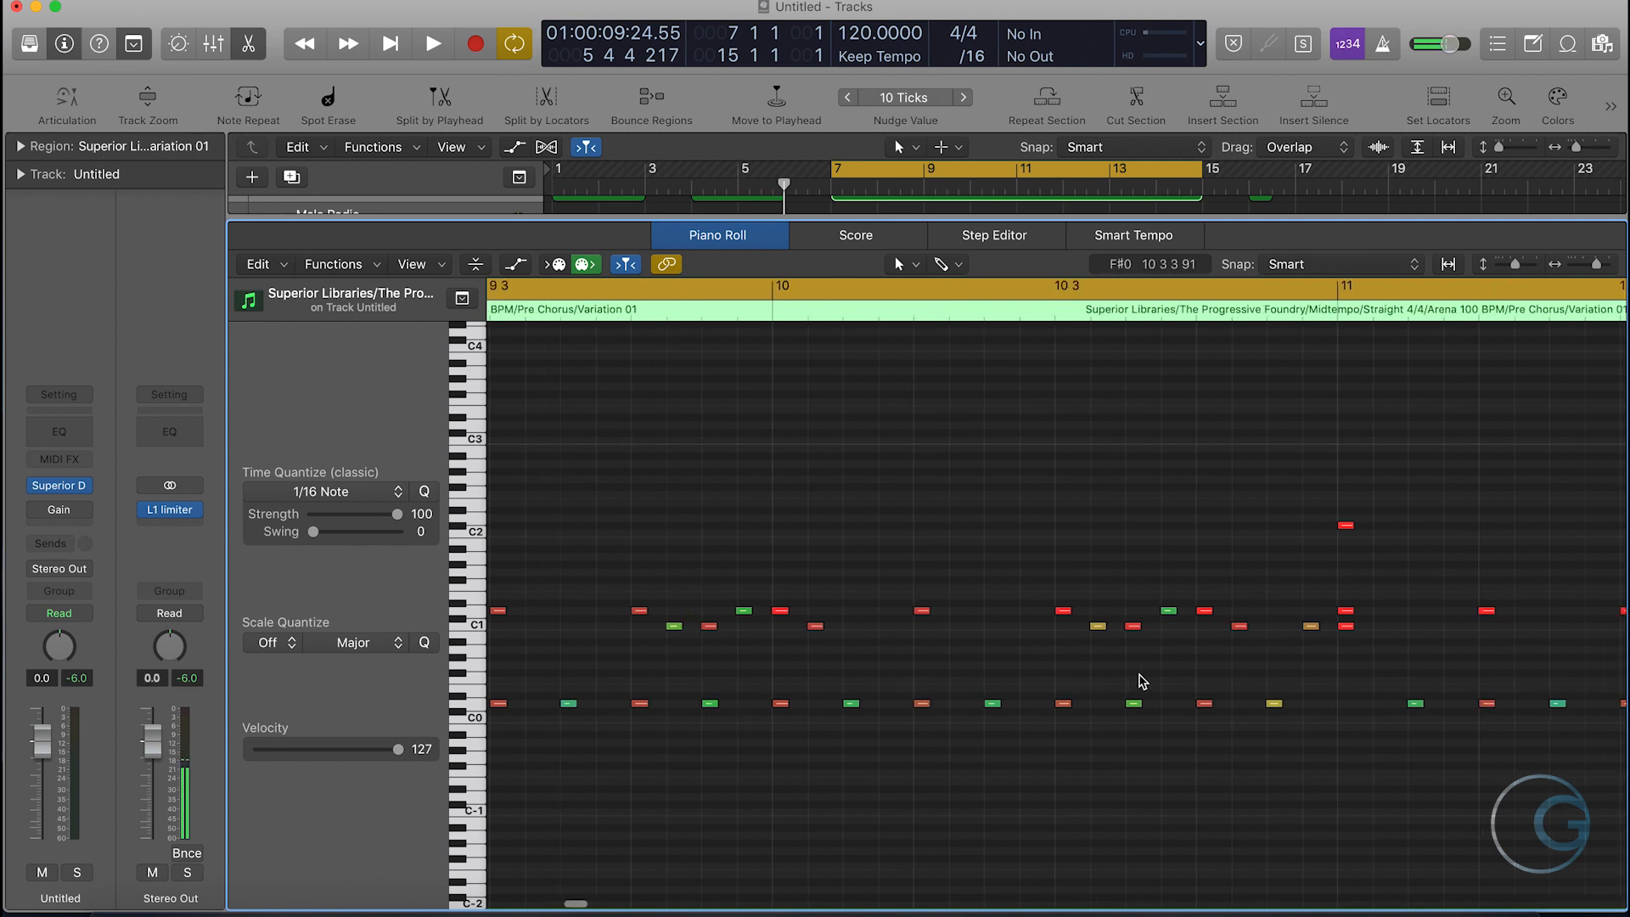
{"action": "left_click_drag", "start_coordinate": [1000, 650], "coordinate": [970, 577]}
{"action": "left_click", "coordinate": [1005, 619]}
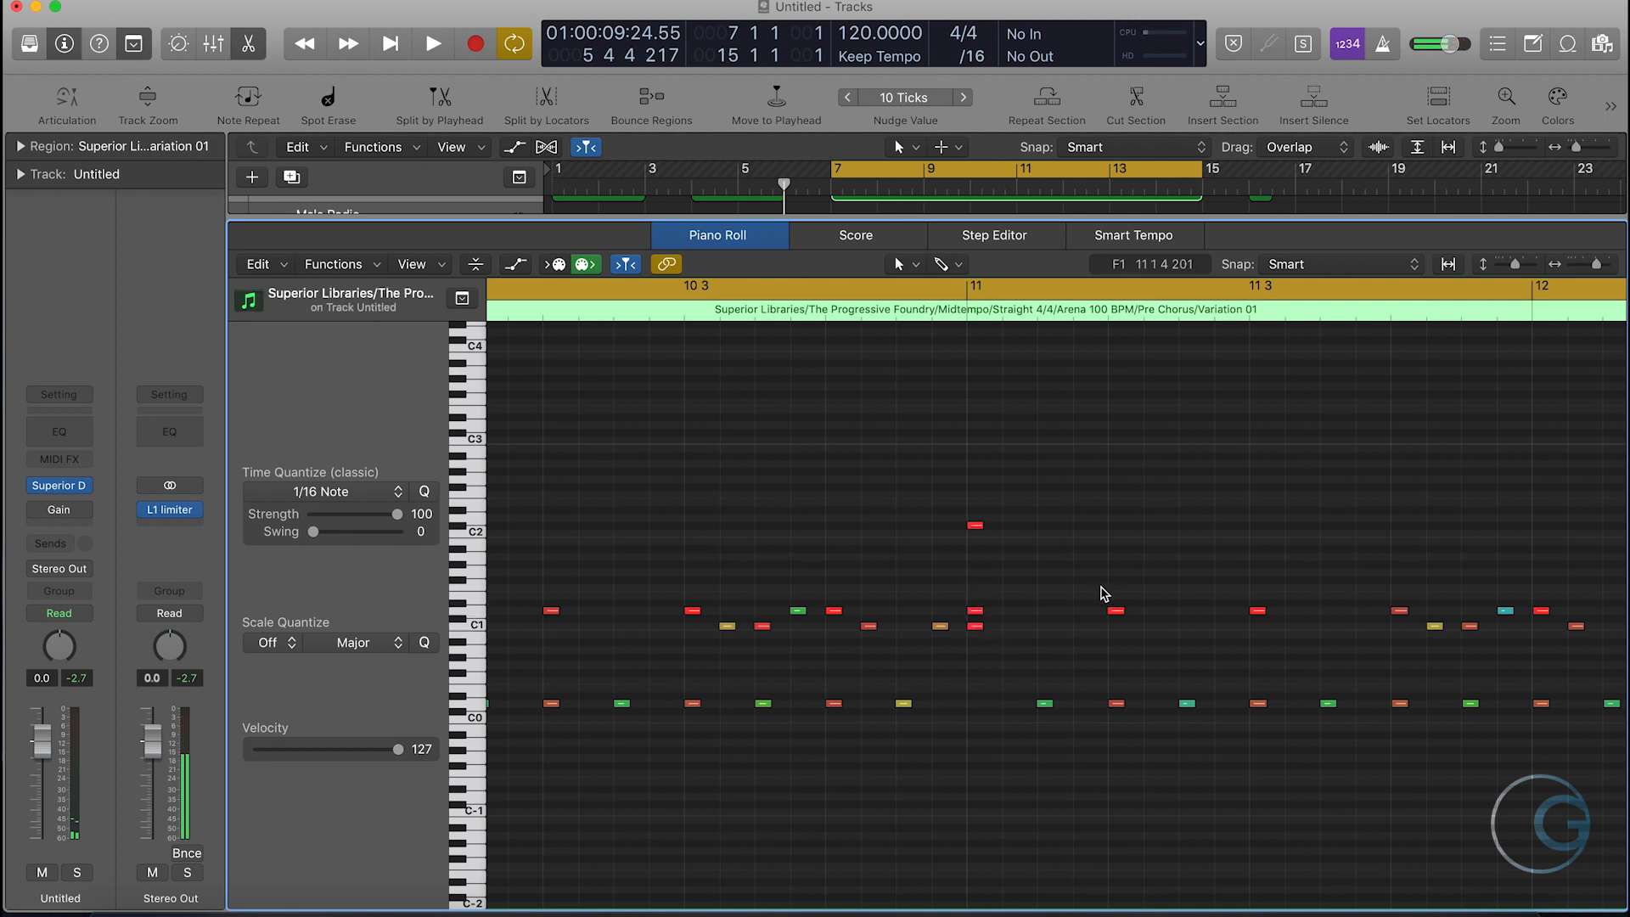
{"action": "scroll", "coordinate": [1103, 598], "scroll_direction": "right", "scroll_amount": 4}
{"action": "scroll", "coordinate": [1171, 609], "scroll_direction": "left", "scroll_amount": 6}
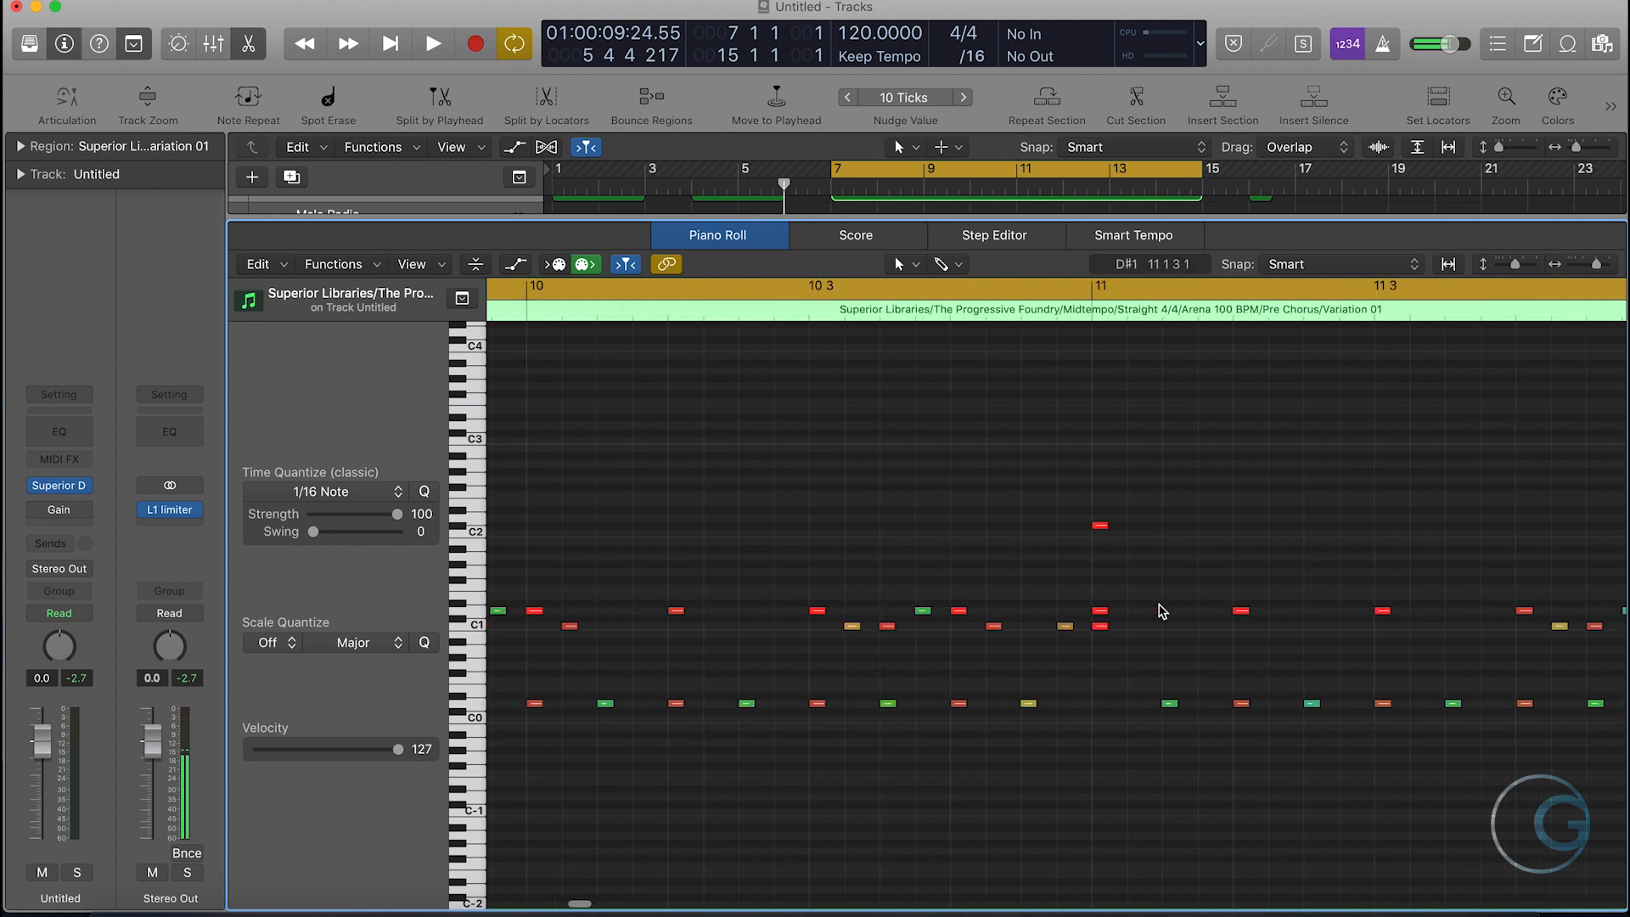
{"action": "scroll", "coordinate": [827, 532], "scroll_direction": "left", "scroll_amount": 8}
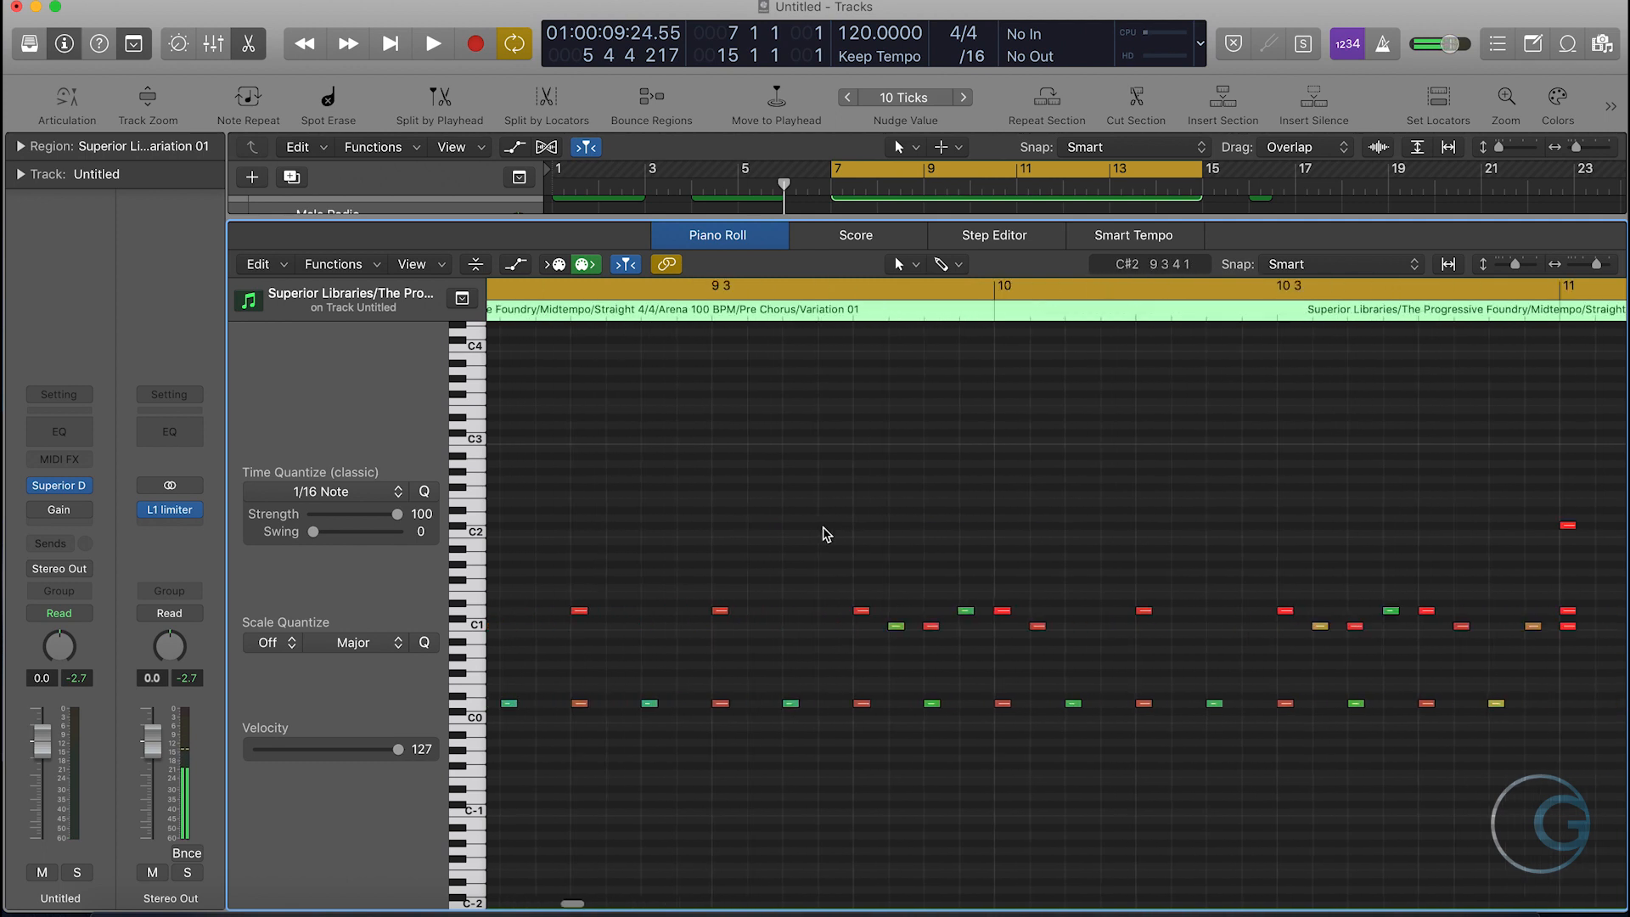
- Play back the cycled Superior Libraries region, review its notes around bar 9 and close the Piano Roll
{"action": "key", "text": "space"}
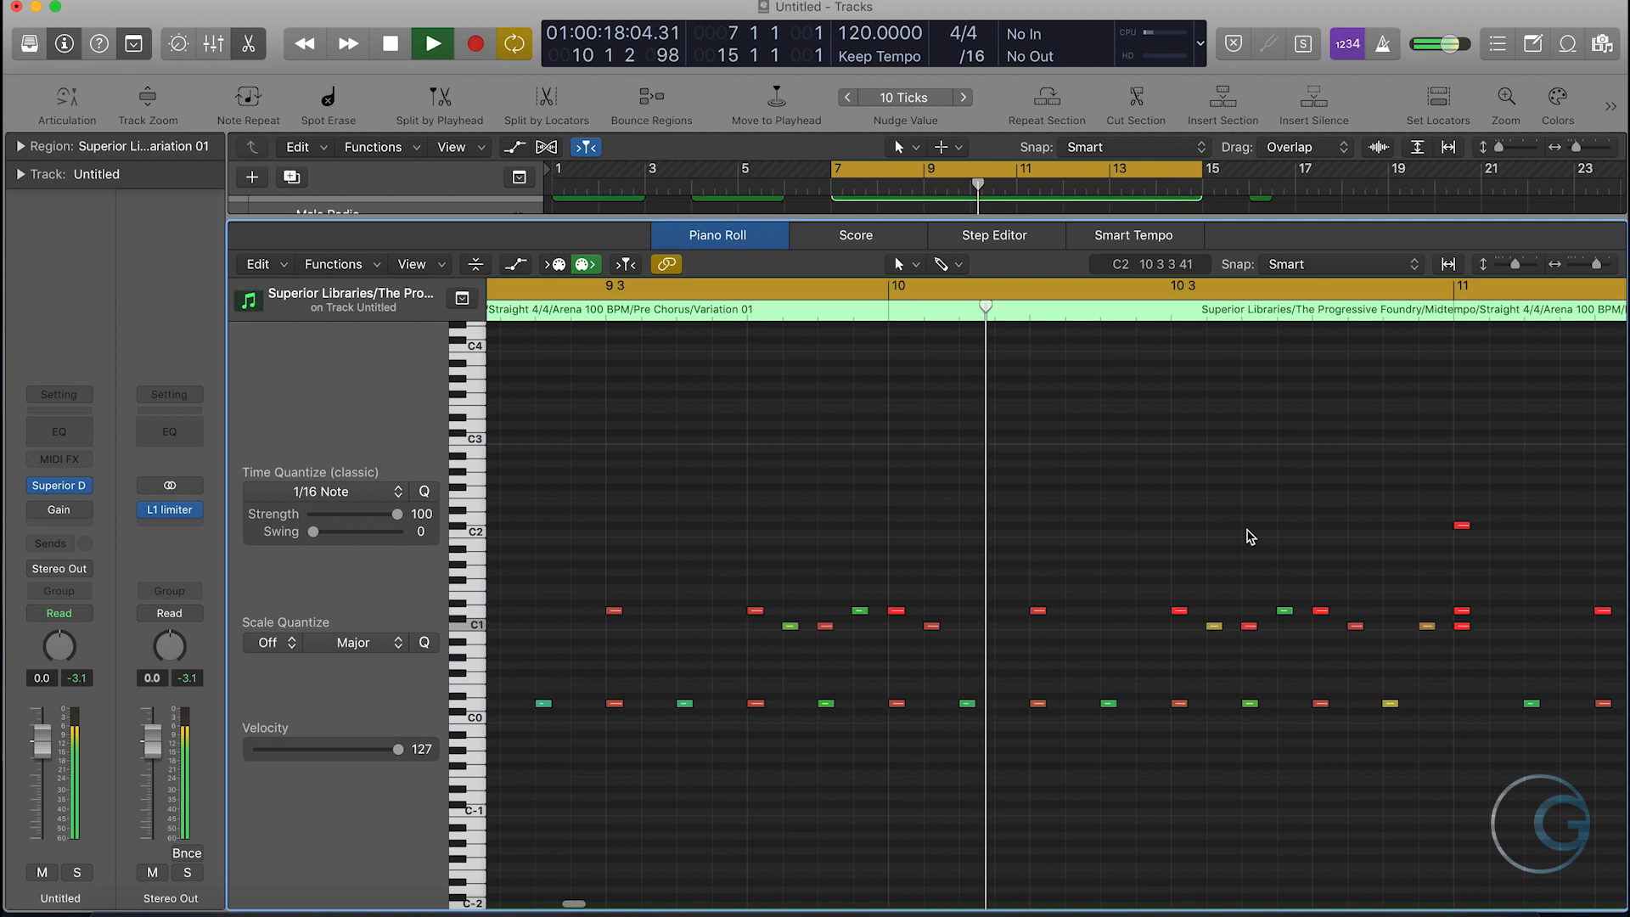
{"action": "key", "text": "space"}
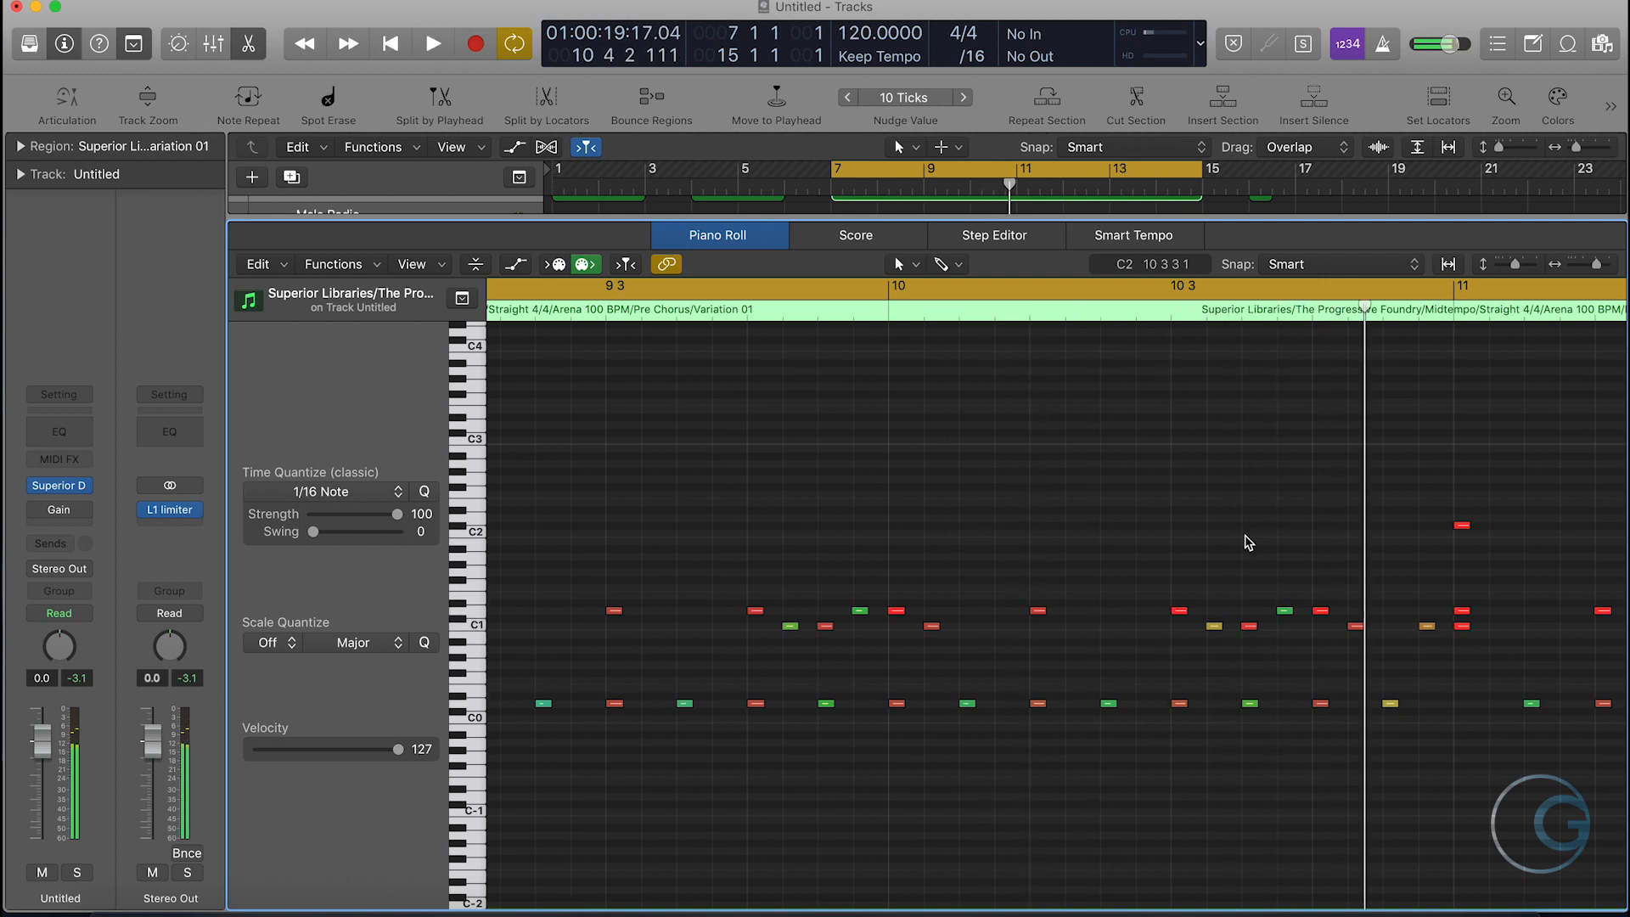
{"action": "scroll", "coordinate": [1089, 733], "scroll_direction": "left", "scroll_amount": 2}
{"action": "scroll", "coordinate": [1090, 733], "scroll_direction": "left", "scroll_amount": 5}
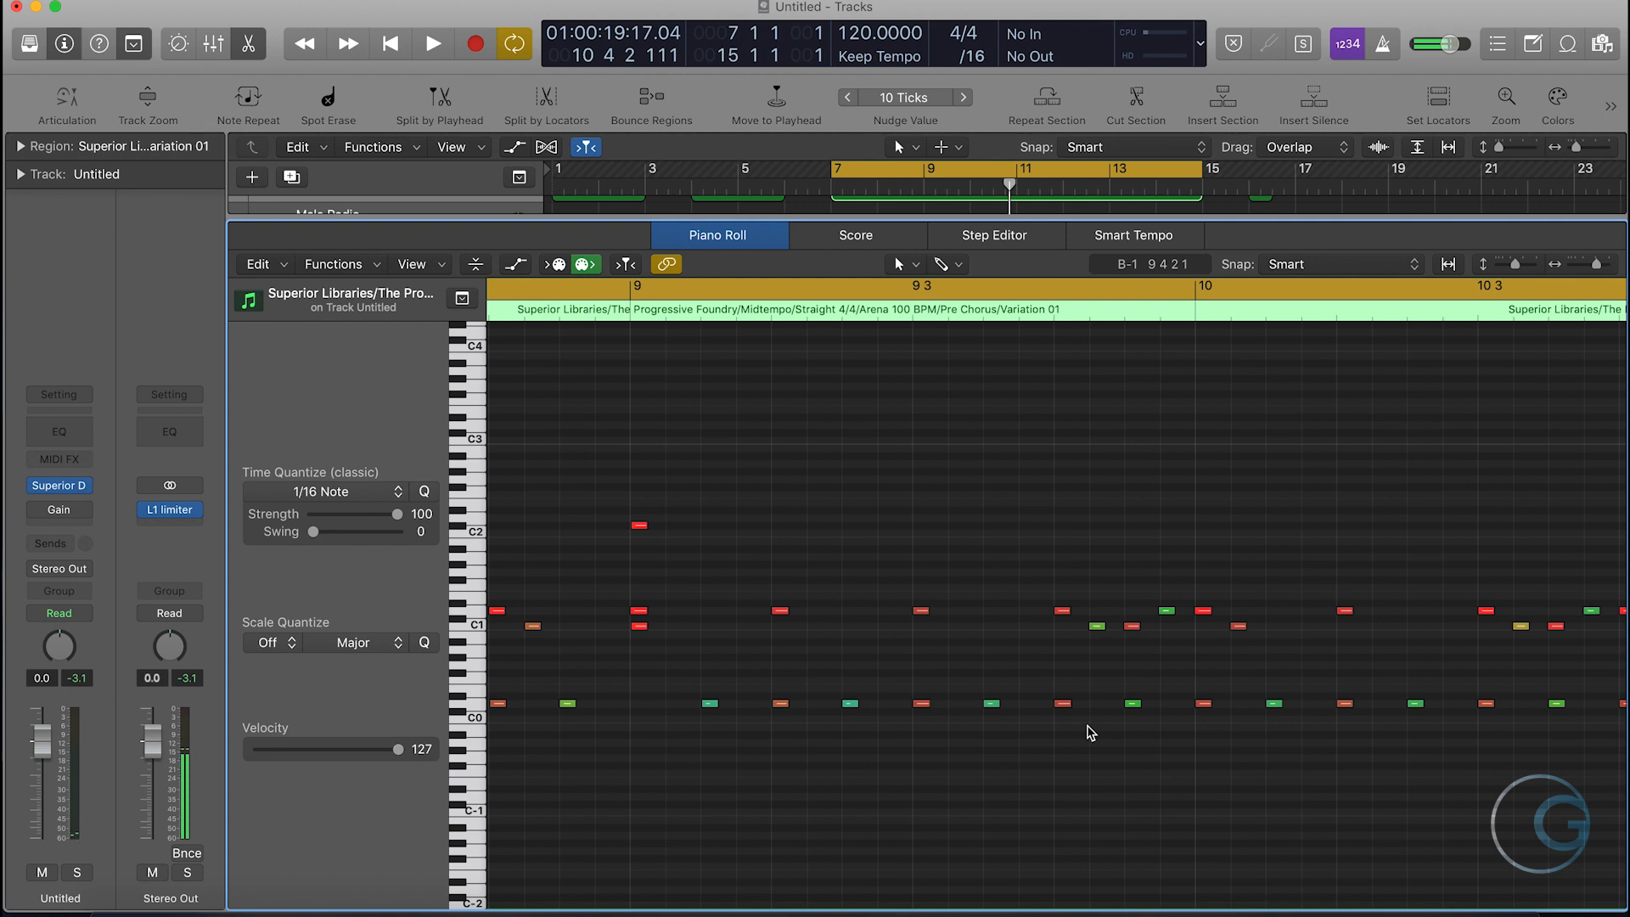
{"action": "key", "text": "p"}
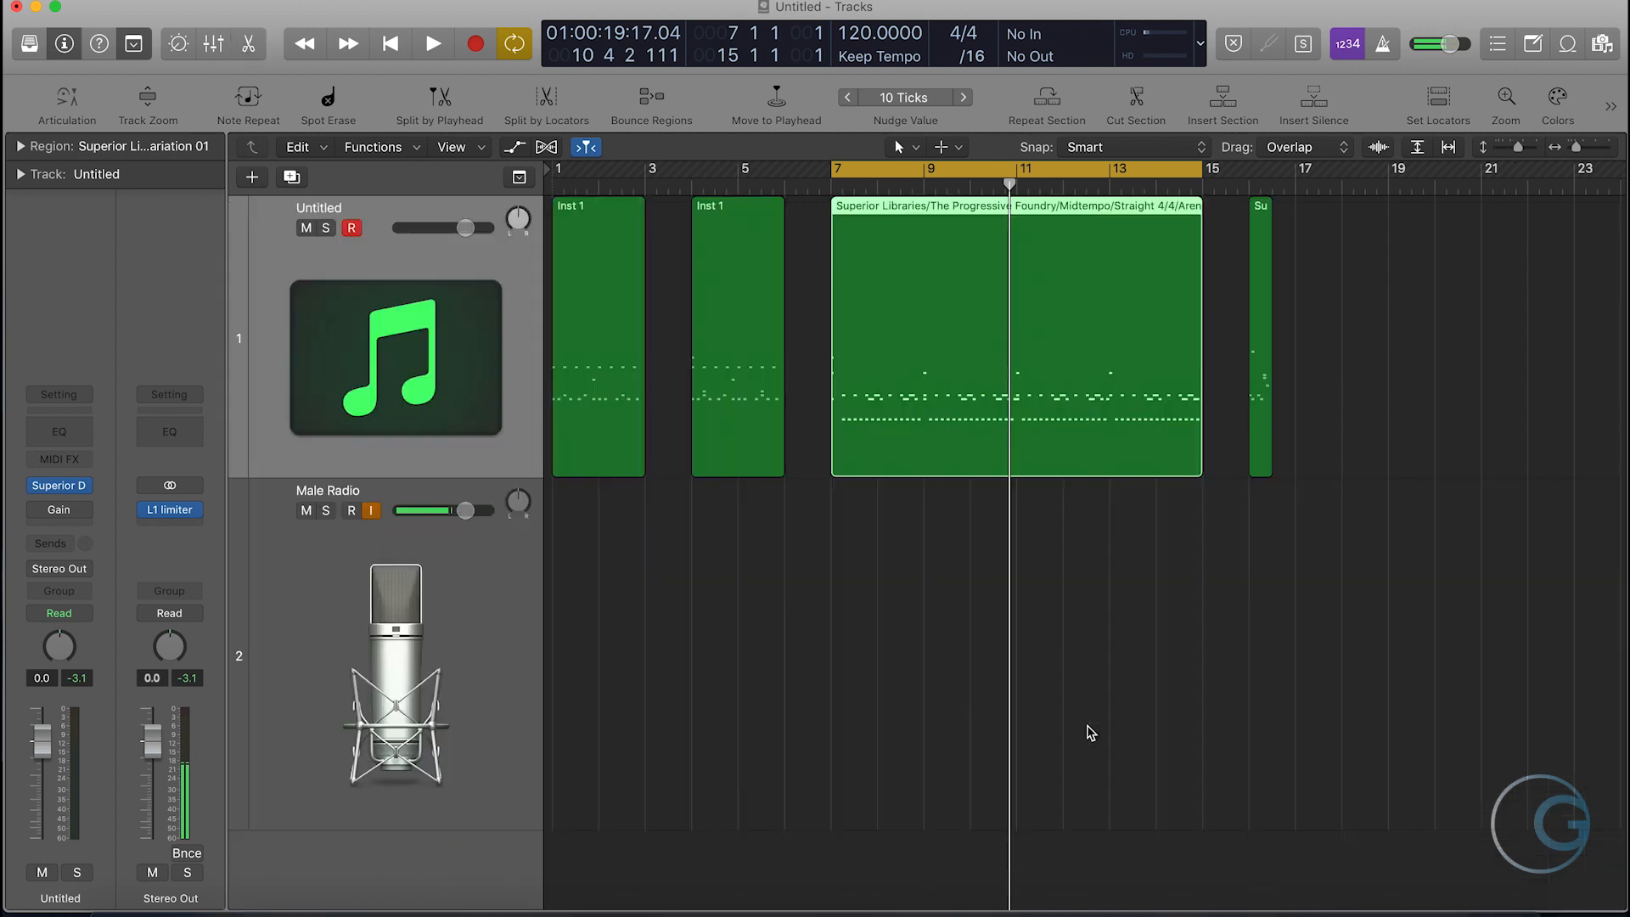
- Shorten the cycle range to bars 7–9 and split the Superior Libraries region at bar 9
{"action": "left_click_drag", "start_coordinate": [836, 173], "coordinate": [924, 174]}
{"action": "left_click", "coordinate": [925, 182]}
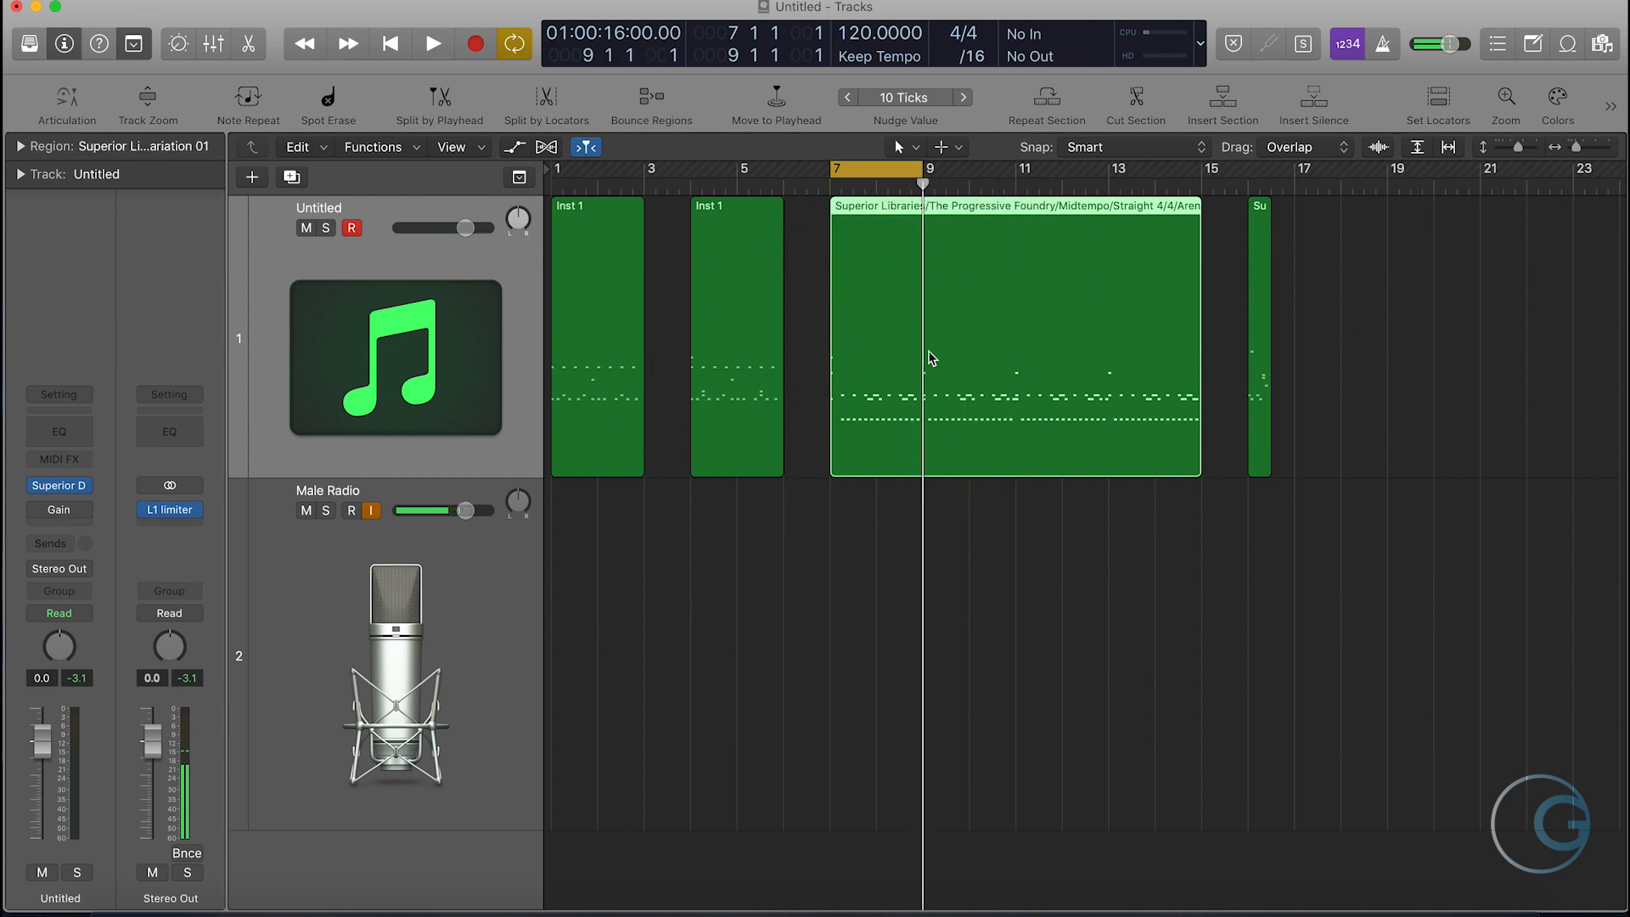
{"action": "key", "text": "super+t"}
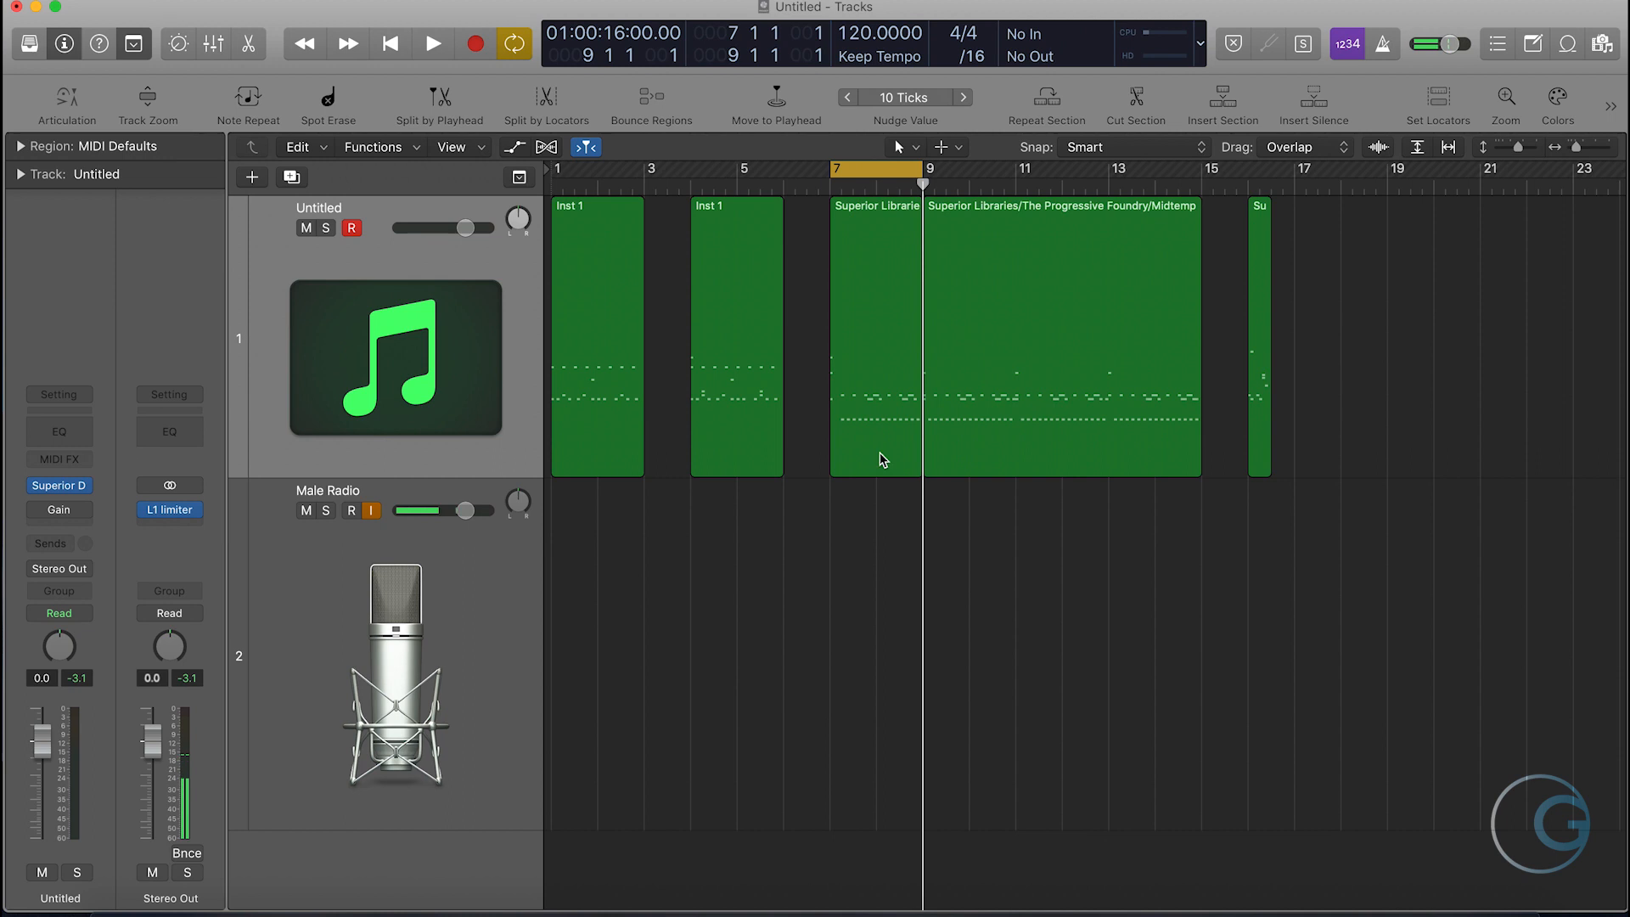
- Delete all C1 and D1 notes from the split-off region at bars 7–9 and close the Piano Roll
{"action": "left_click", "coordinate": [883, 406]}
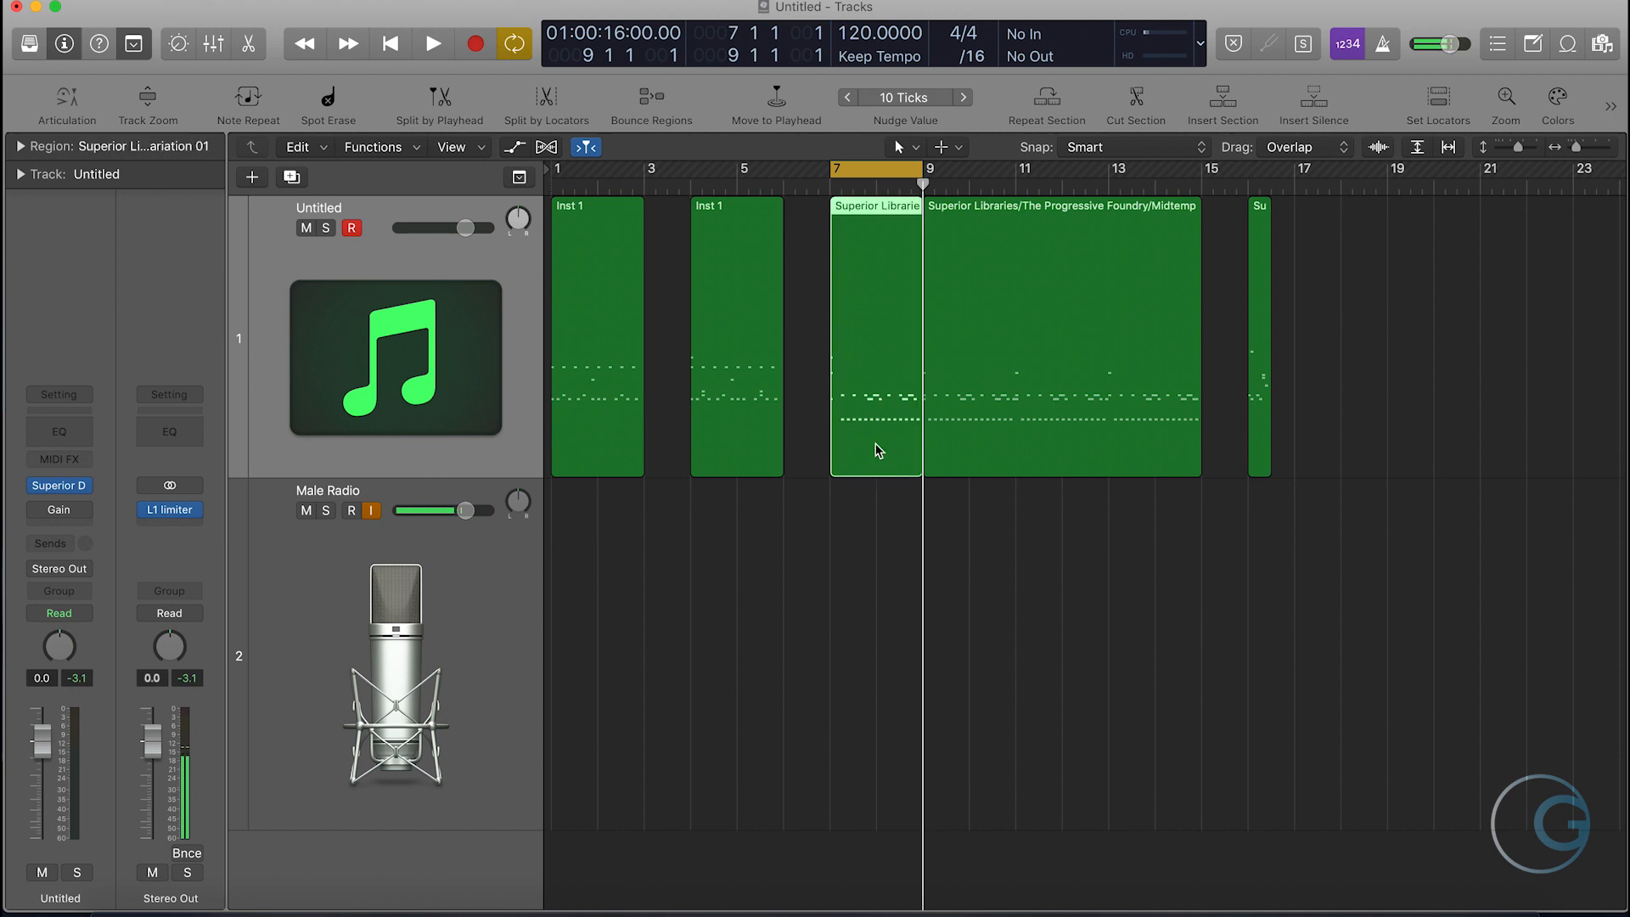
{"action": "mouse_move", "coordinate": [873, 335]}
{"action": "left_mouse_down"}
{"action": "mouse_move", "coordinate": [835, 346]}
{"action": "mouse_move", "coordinate": [736, 543]}
{"action": "mouse_move", "coordinate": [874, 353]}
{"action": "left_mouse_up"}
{"action": "double_click", "coordinate": [876, 354]}
{"action": "scroll", "coordinate": [1338, 687], "scroll_direction": "right", "scroll_amount": 5}
{"action": "left_click_drag", "start_coordinate": [1317, 665], "coordinate": [640, 586]}
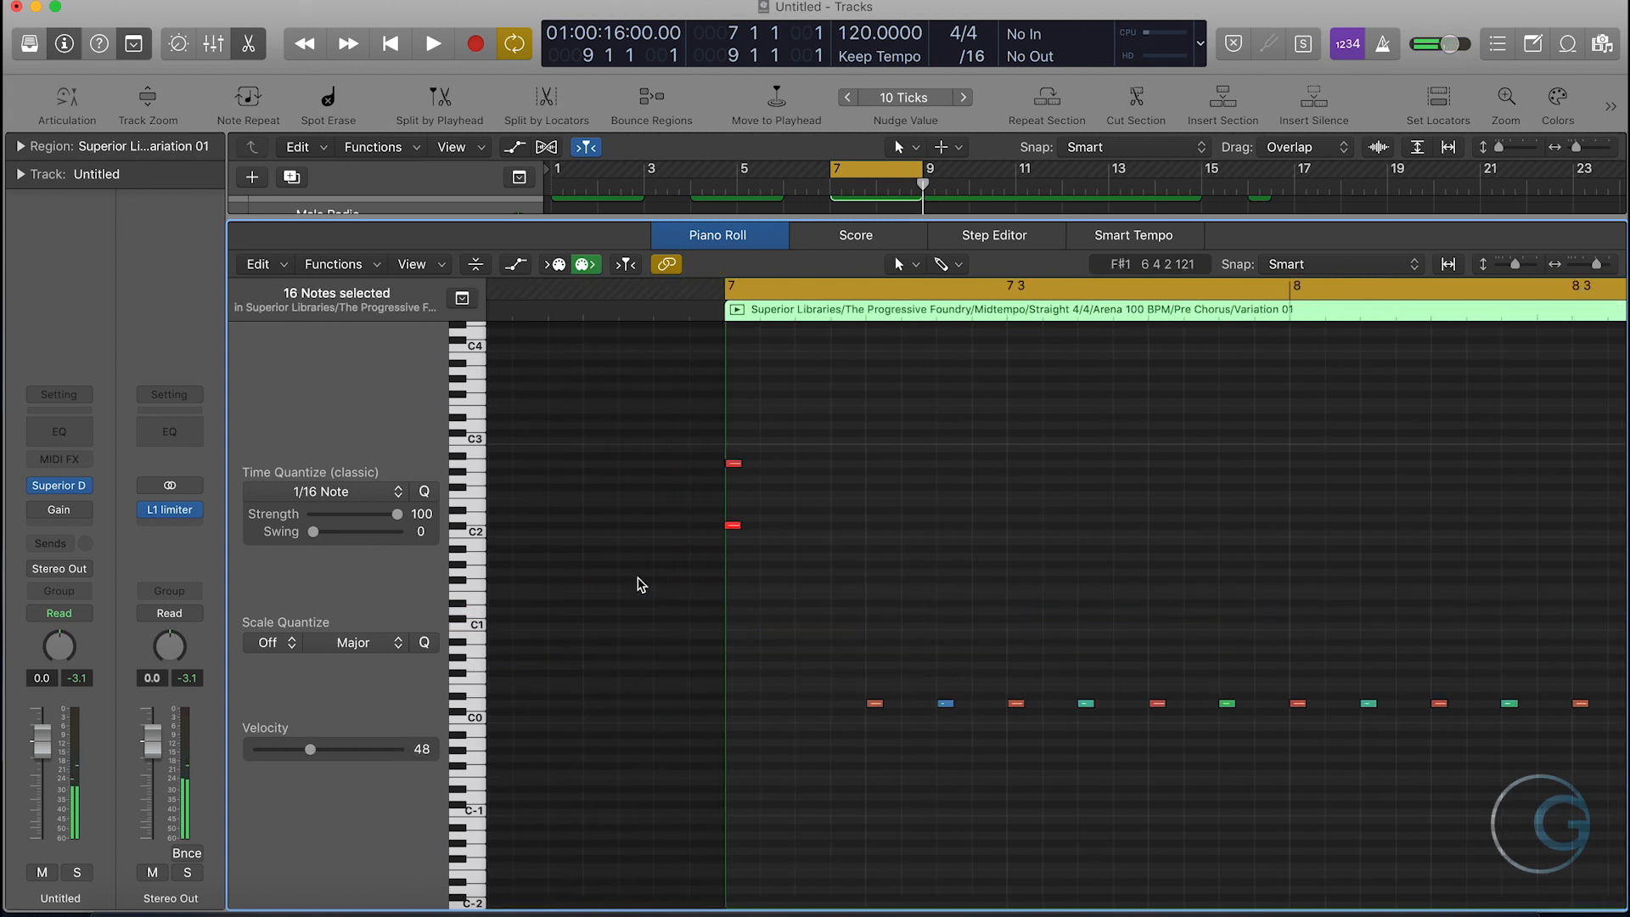
{"action": "key", "text": "p"}
- Delete all notes above the E1 row from the Inst 1 region at bar 4 and close the Piano Roll
{"action": "left_click", "coordinate": [780, 431]}
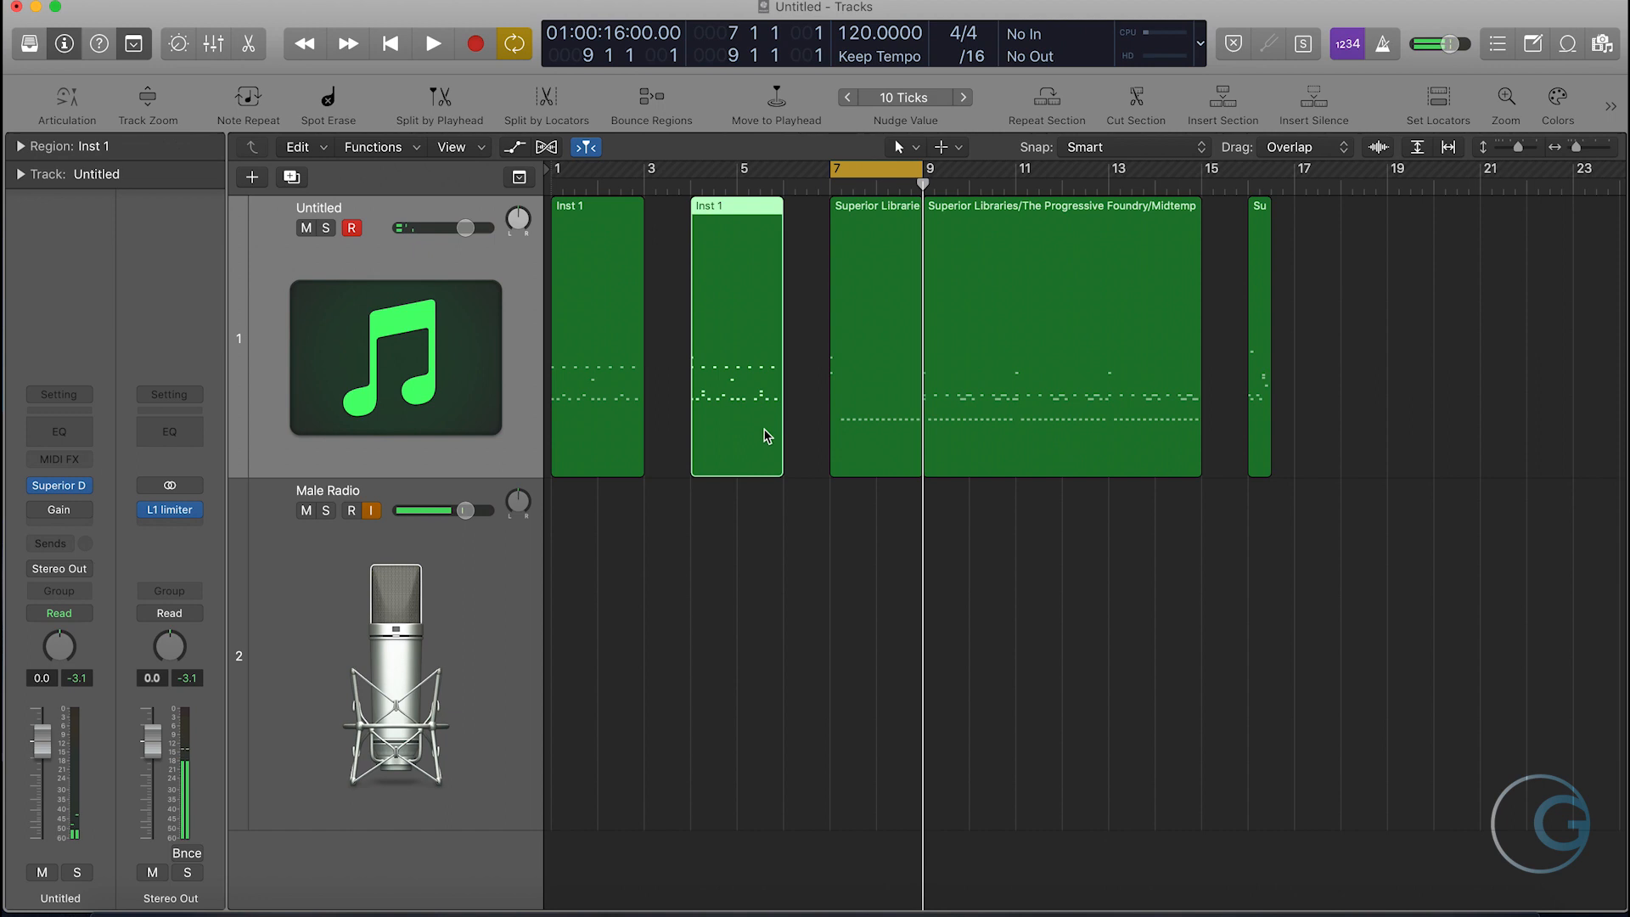
{"action": "double_click", "coordinate": [746, 437]}
{"action": "left_click_drag", "start_coordinate": [1528, 539], "coordinate": [520, 471]}
{"action": "key", "text": "Delete"}
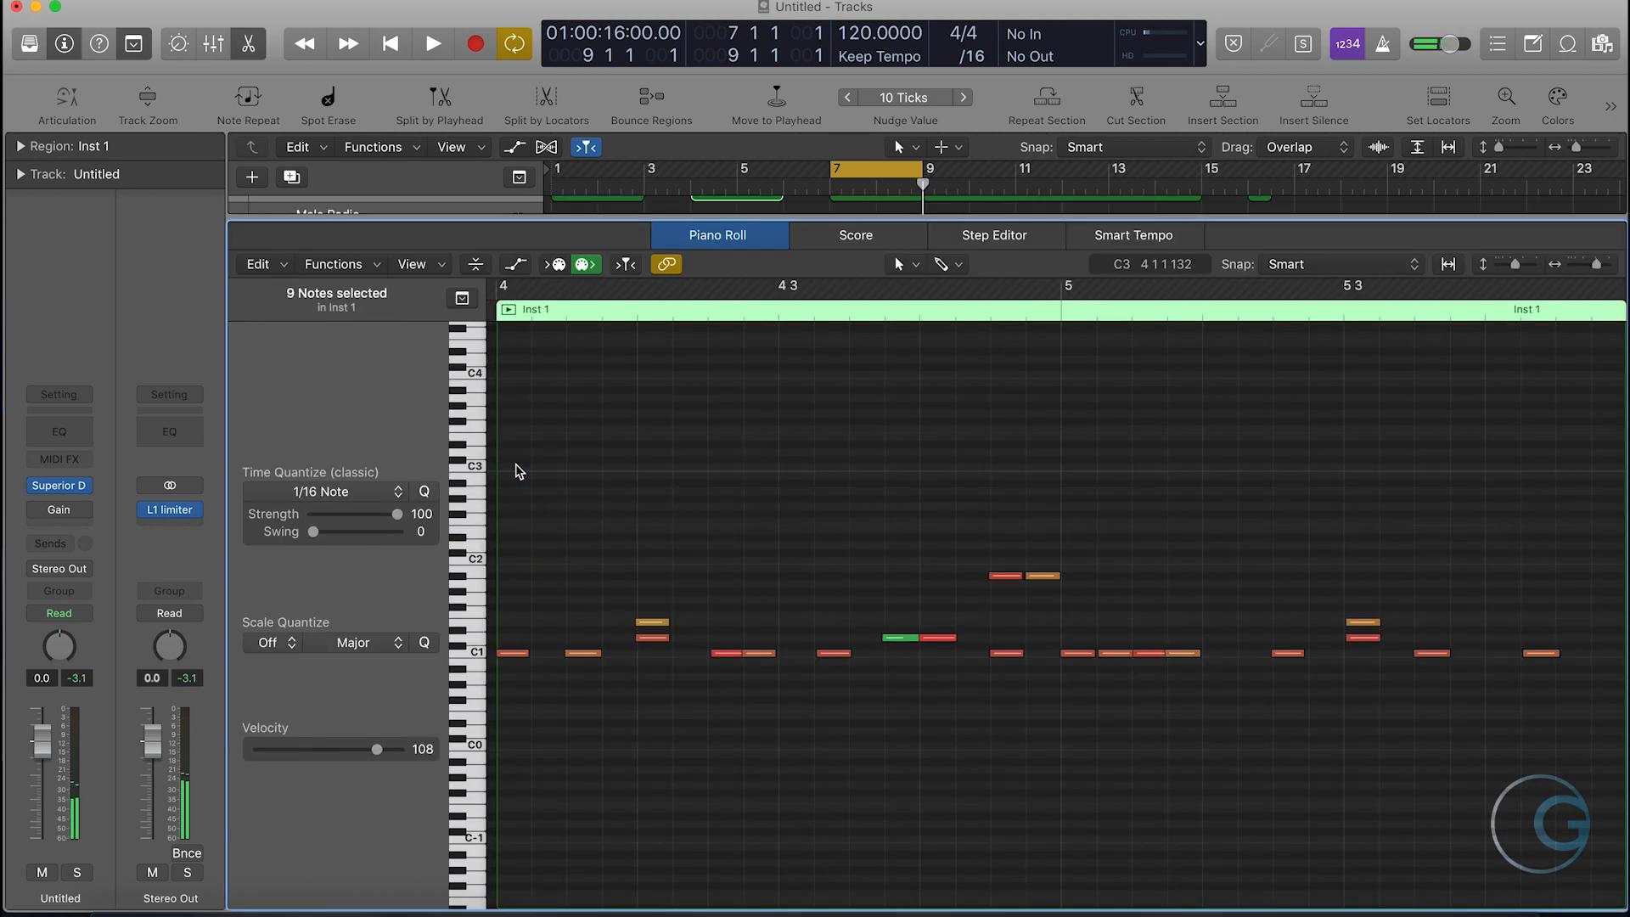
{"action": "left_click_drag", "start_coordinate": [1080, 613], "coordinate": [991, 559]}
{"action": "key", "text": "Delete"}
{"action": "key", "text": "v"}
{"action": "key", "text": "v"}
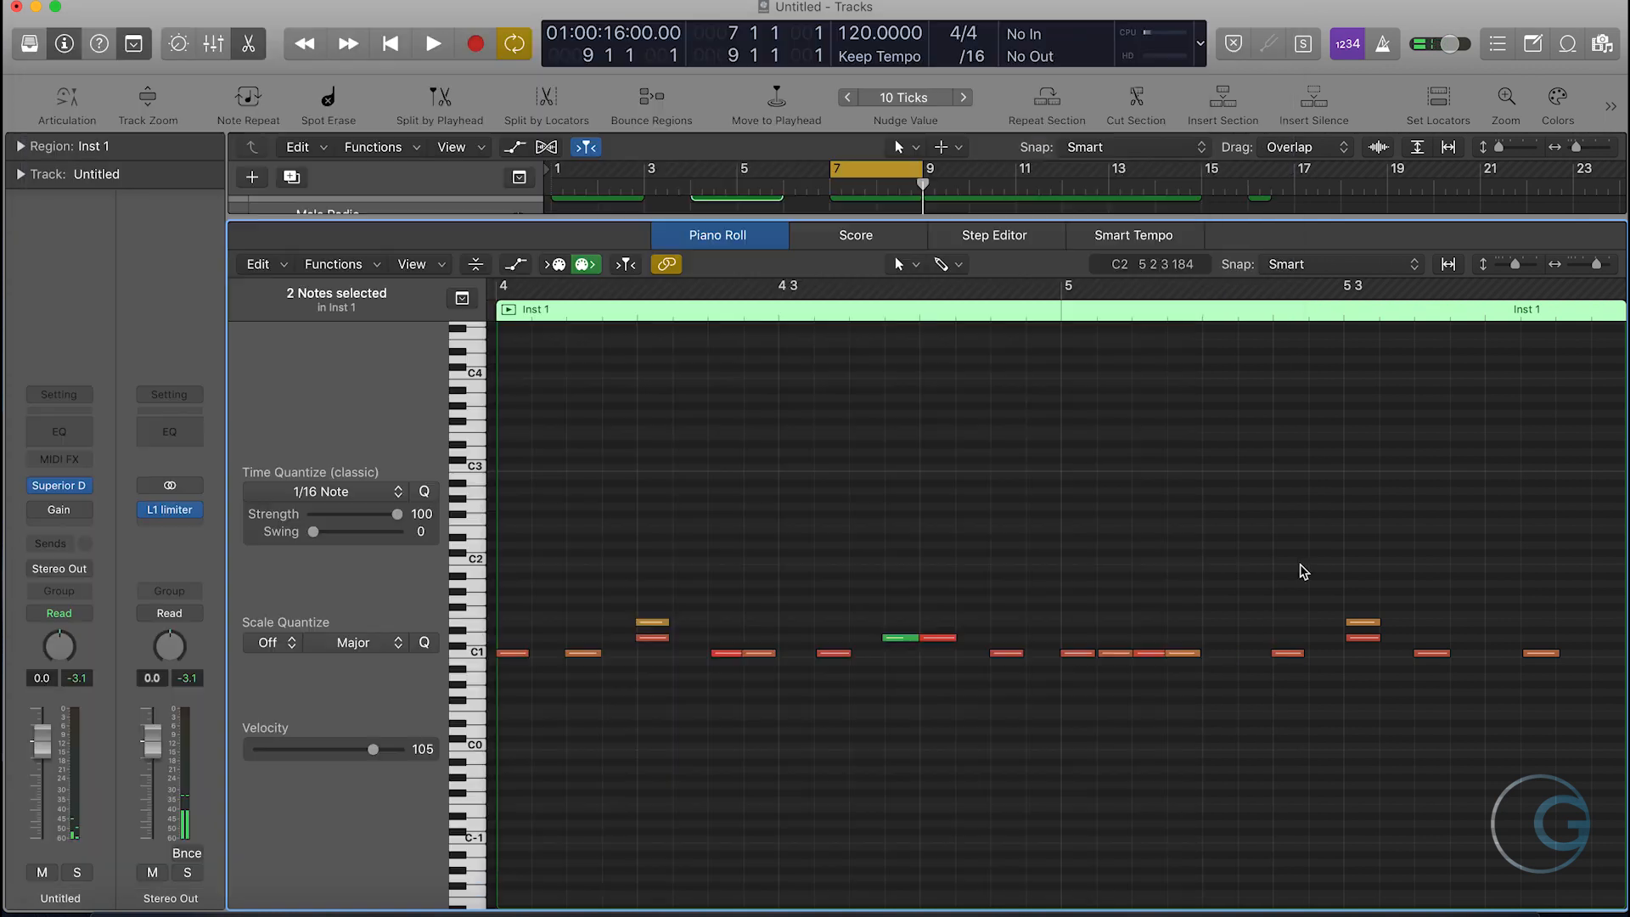
{"action": "key", "text": "e"}
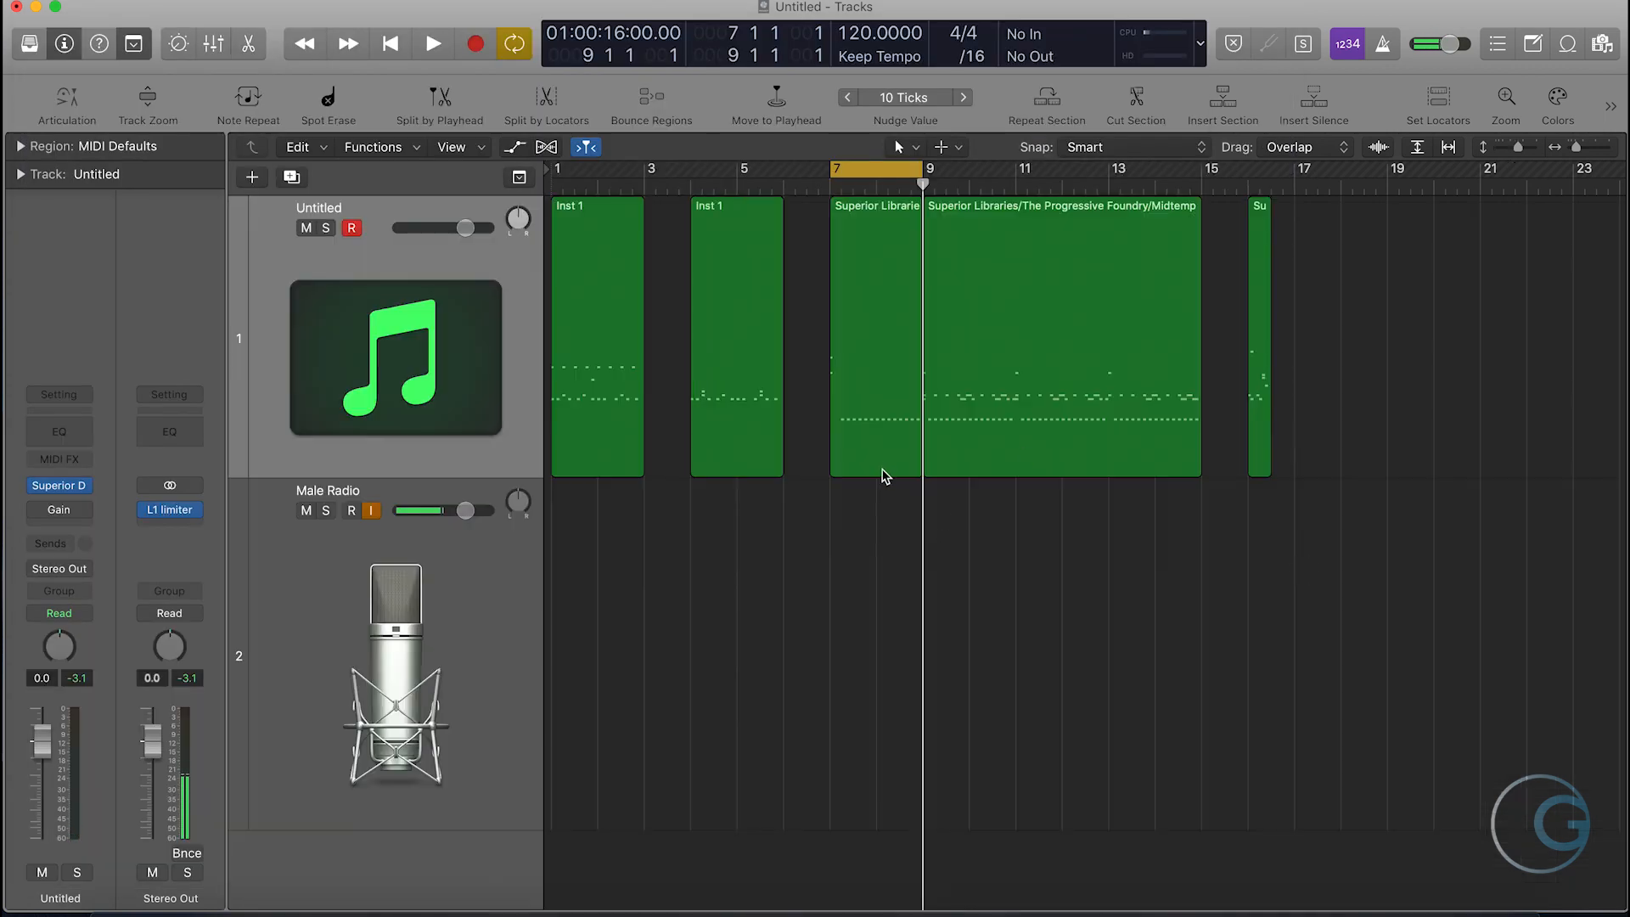
- Copy the bars 7–9 region onto the Inst 1 region at bar 4, merging their notes into one region
{"action": "left_click", "coordinate": [884, 473]}
{"action": "left_click_drag", "start_coordinate": [883, 473], "coordinate": [740, 474]}
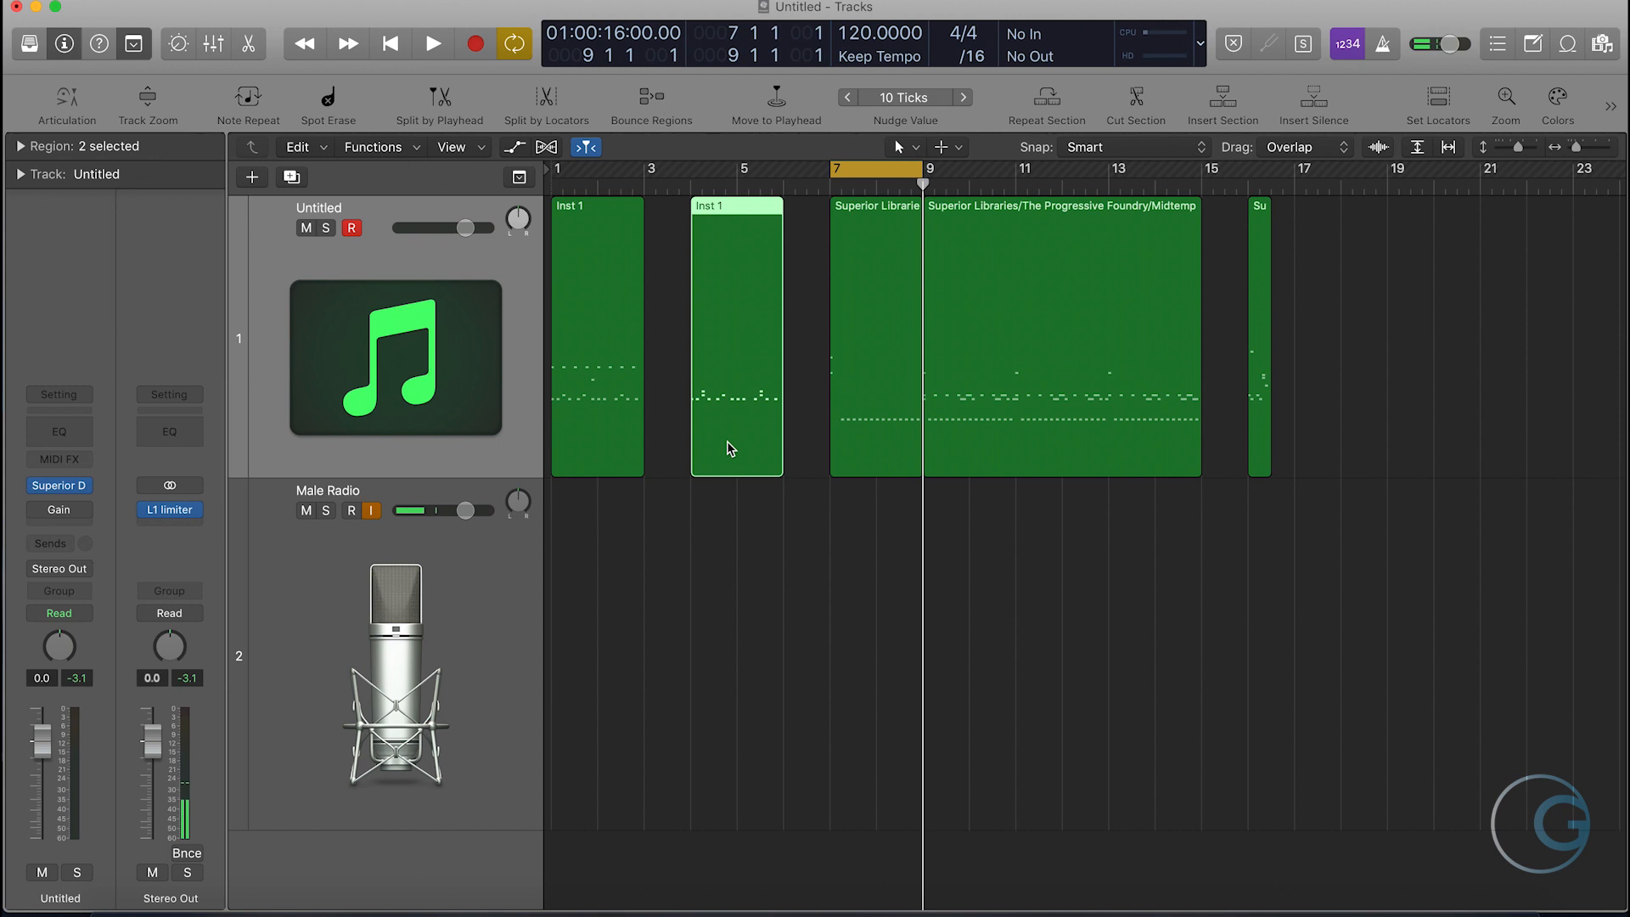
{"action": "left_click", "coordinate": [721, 548]}
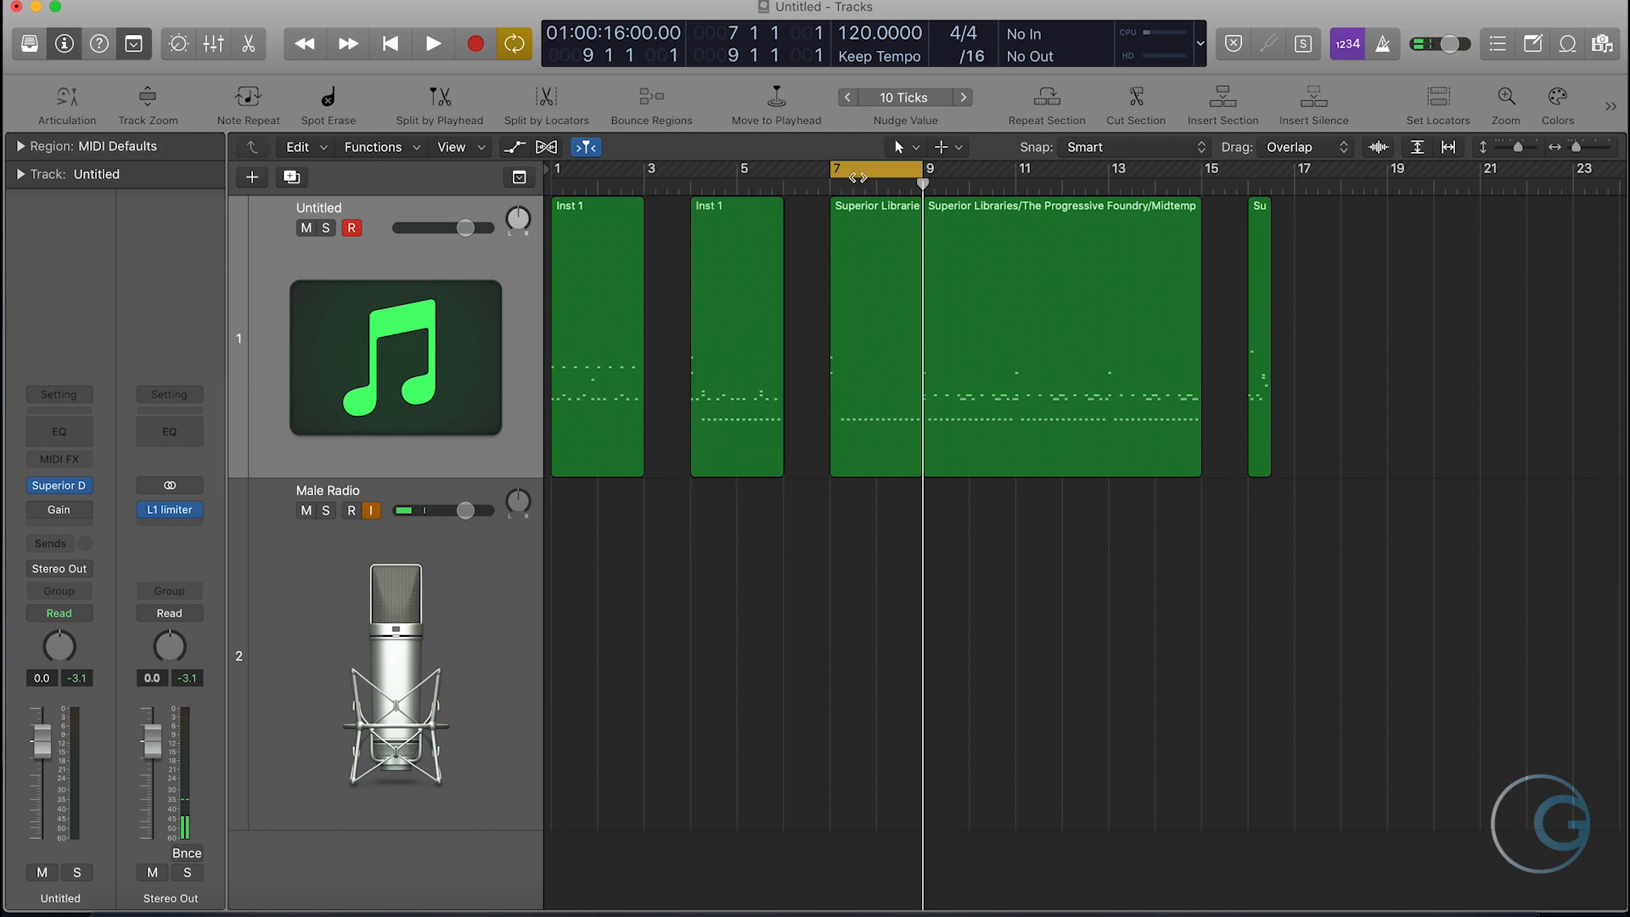
- Move the cycle range to bars 4–6 and play back the merged Inst 1 region from the Piano Roll
{"action": "left_click_drag", "start_coordinate": [878, 168], "coordinate": [737, 204]}
{"action": "double_click", "coordinate": [730, 462]}
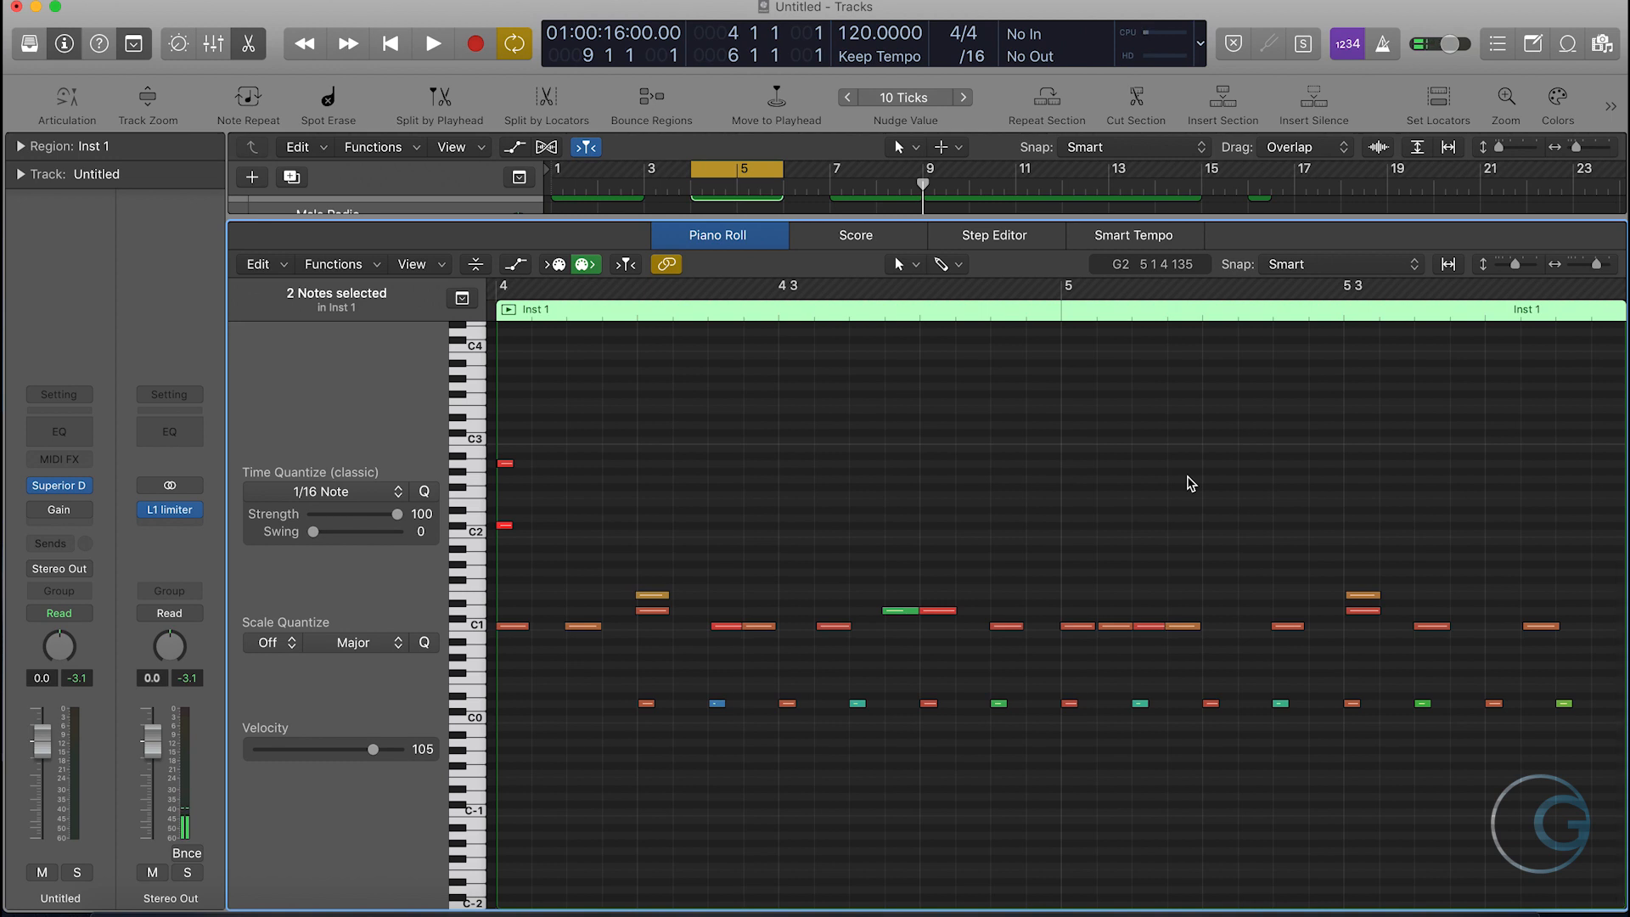
{"action": "key", "text": "space"}
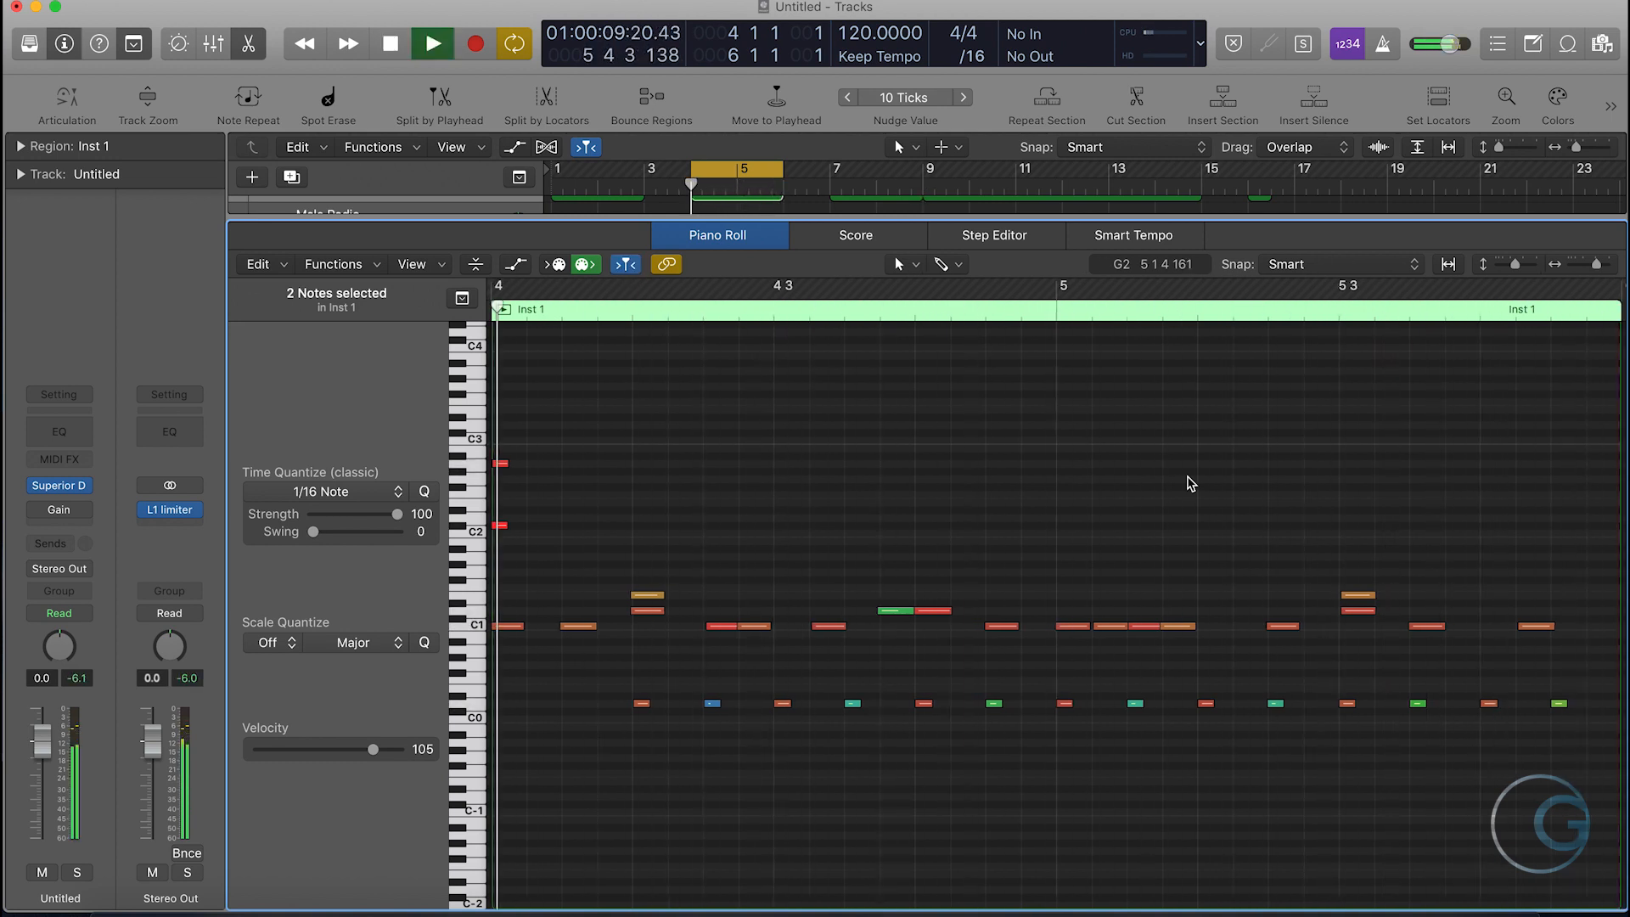
{"action": "key", "text": "space"}
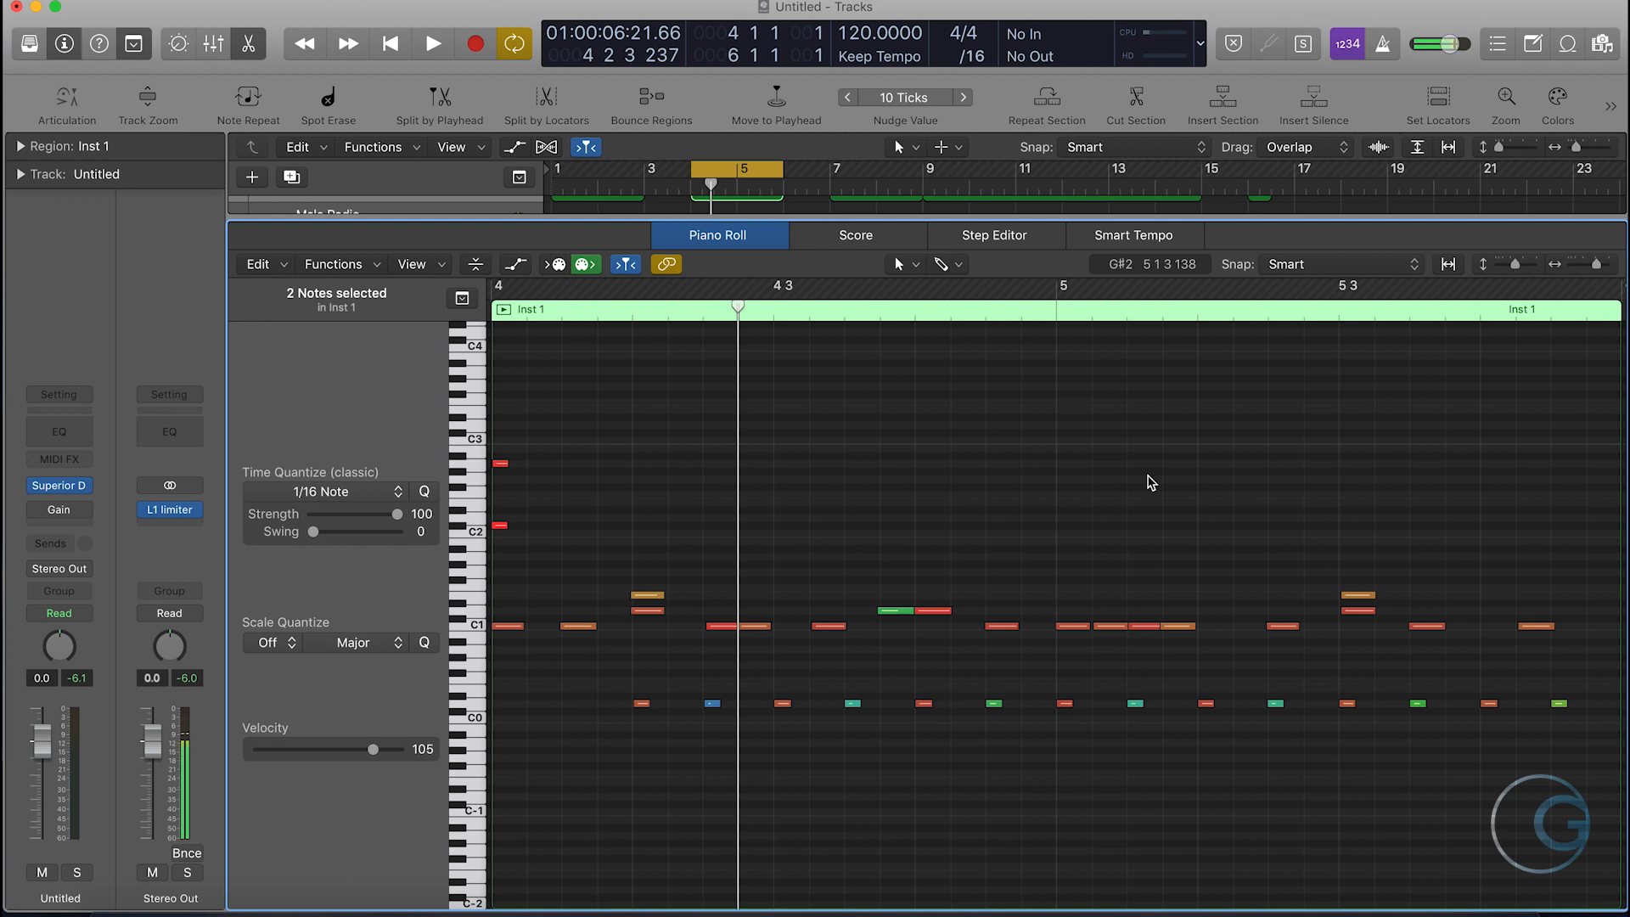
{"action": "key", "text": "p"}
{"action": "left_click", "coordinate": [1112, 519]}
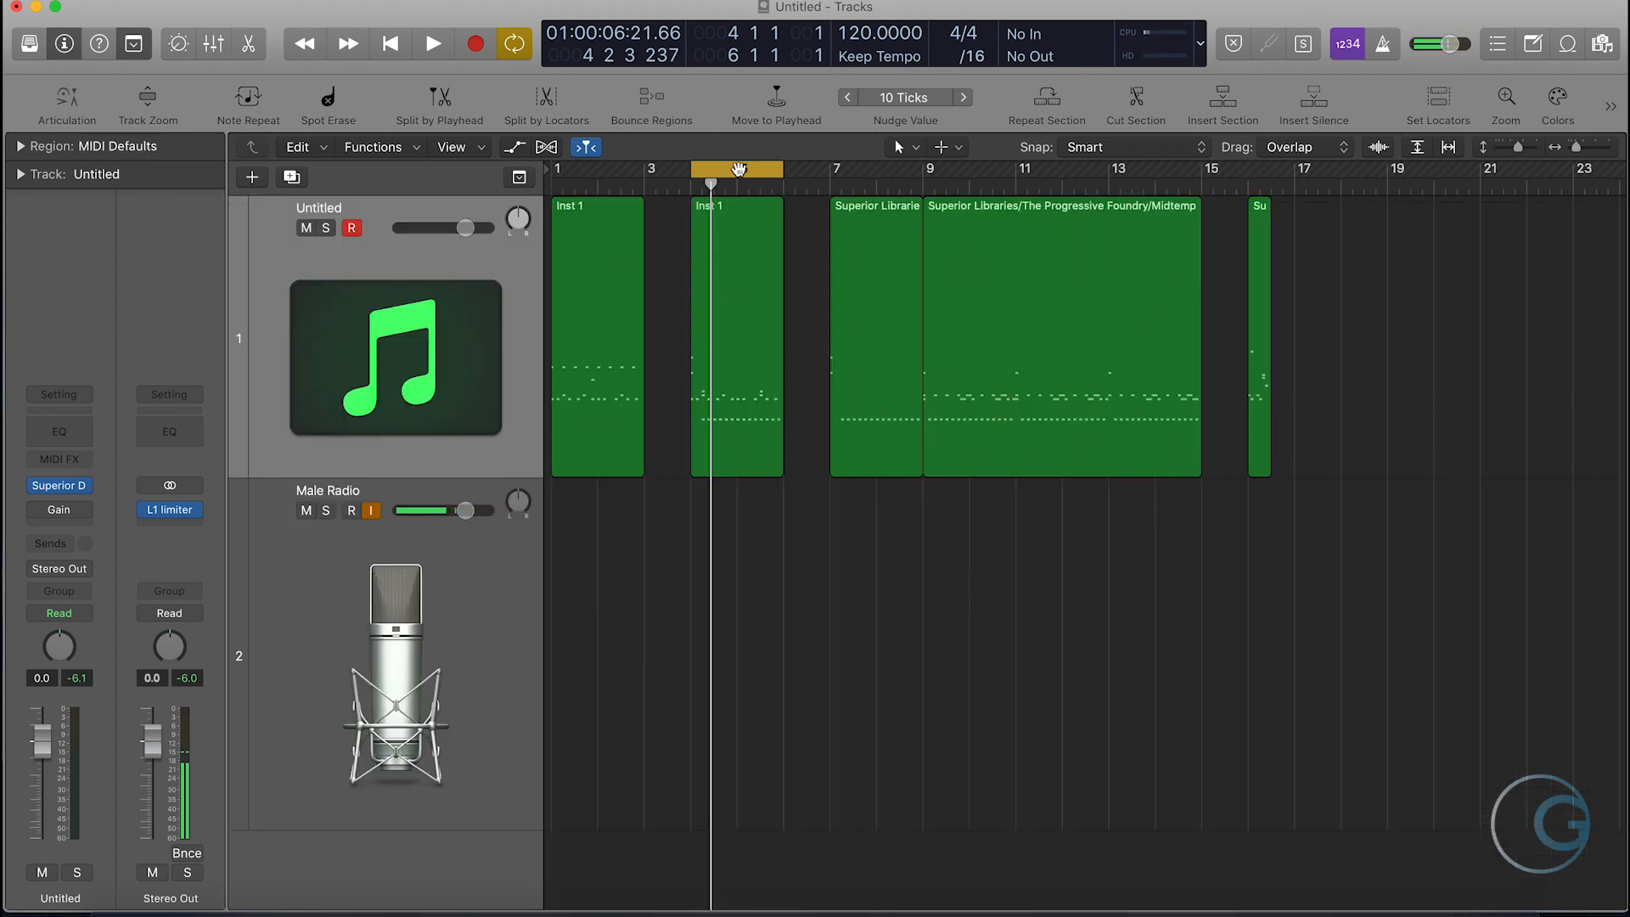
{"action": "left_click", "coordinate": [739, 169]}
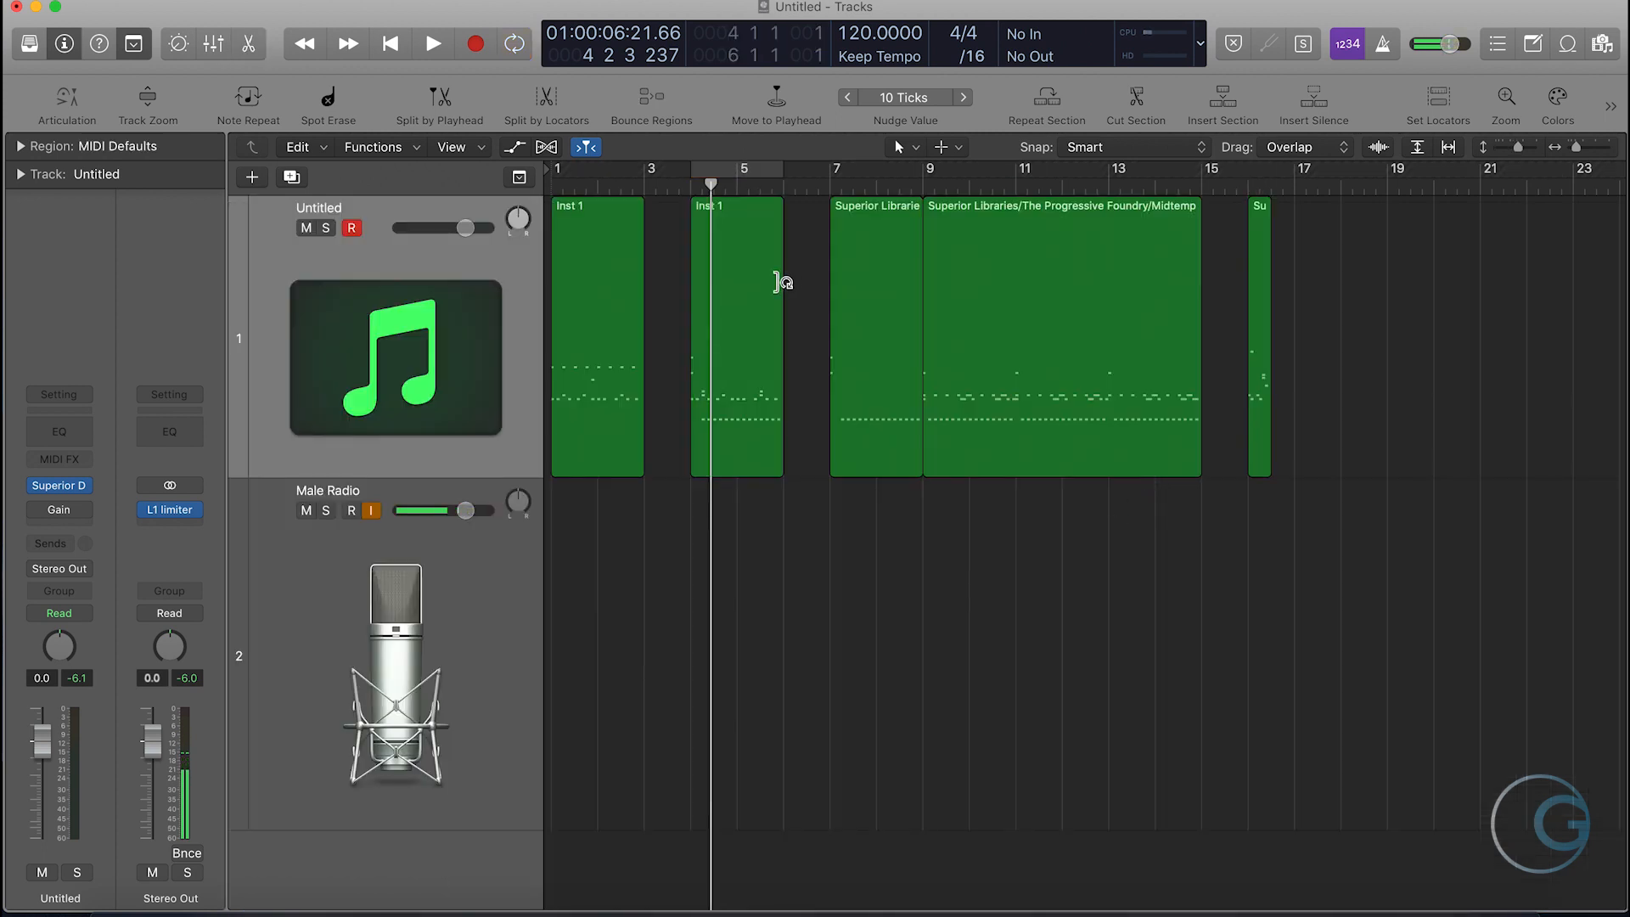
{"action": "left_click", "coordinate": [746, 171]}
- Raise the merged region's last two C1 notes to D1 and G1, adding a D1 note directly after the first and a note just above the second
{"action": "double_click", "coordinate": [756, 263]}
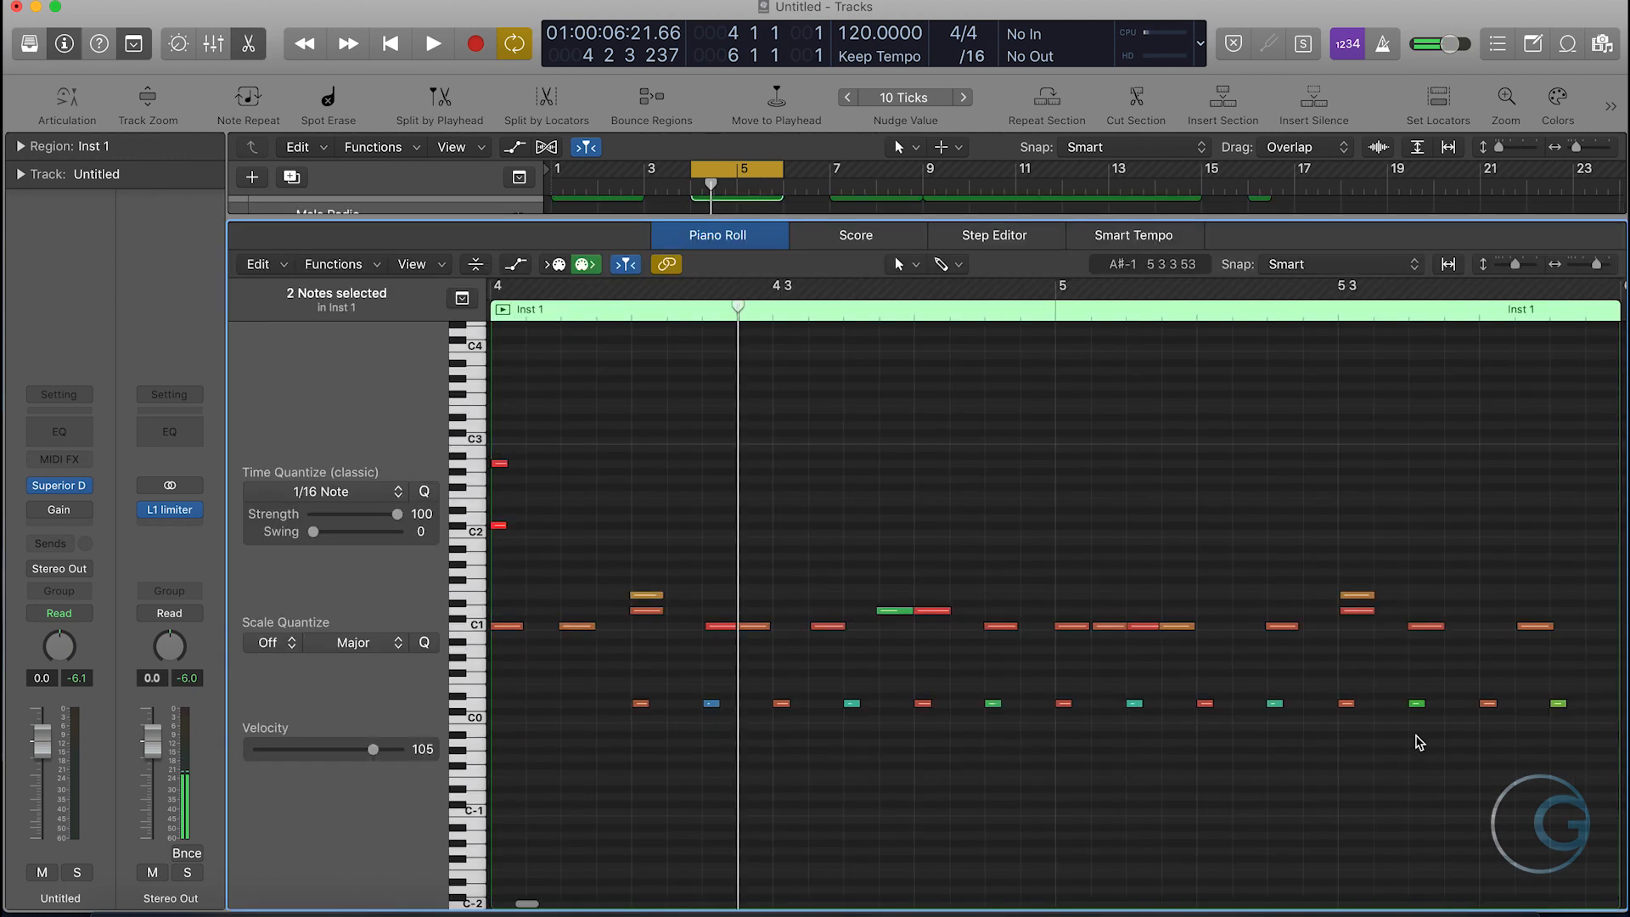
{"action": "scroll", "coordinate": [1392, 722], "scroll_direction": "right", "scroll_amount": 5}
{"action": "left_click", "coordinate": [1246, 660]}
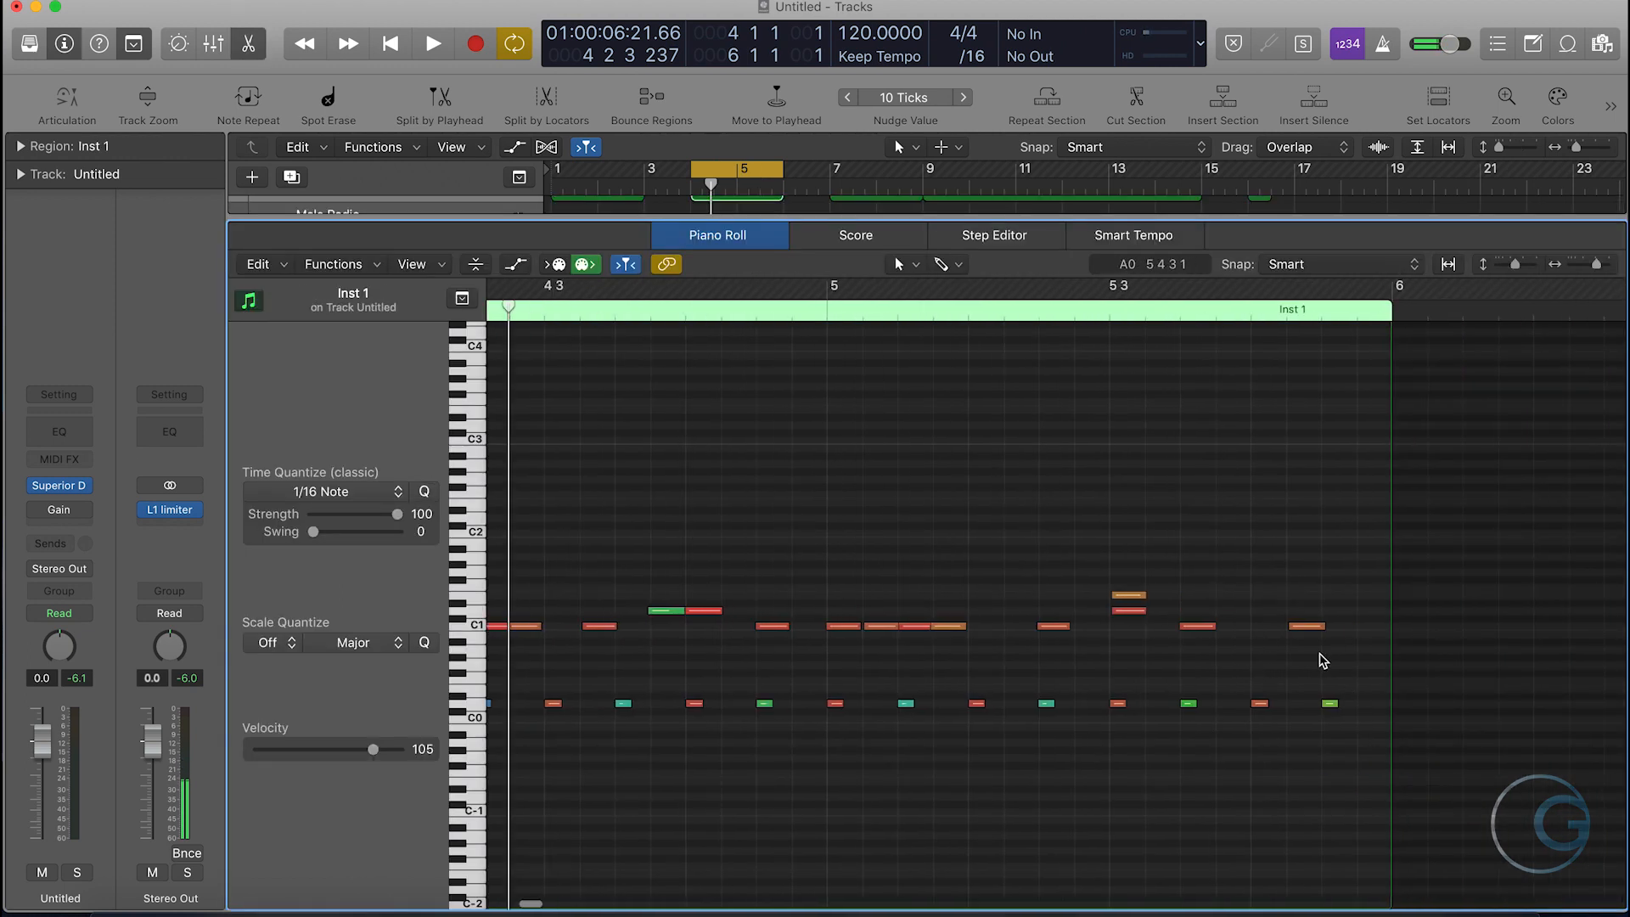
{"action": "left_click_drag", "start_coordinate": [1199, 625], "coordinate": [1201, 613]}
{"action": "left_click", "coordinate": [1233, 612], "text": "super"}
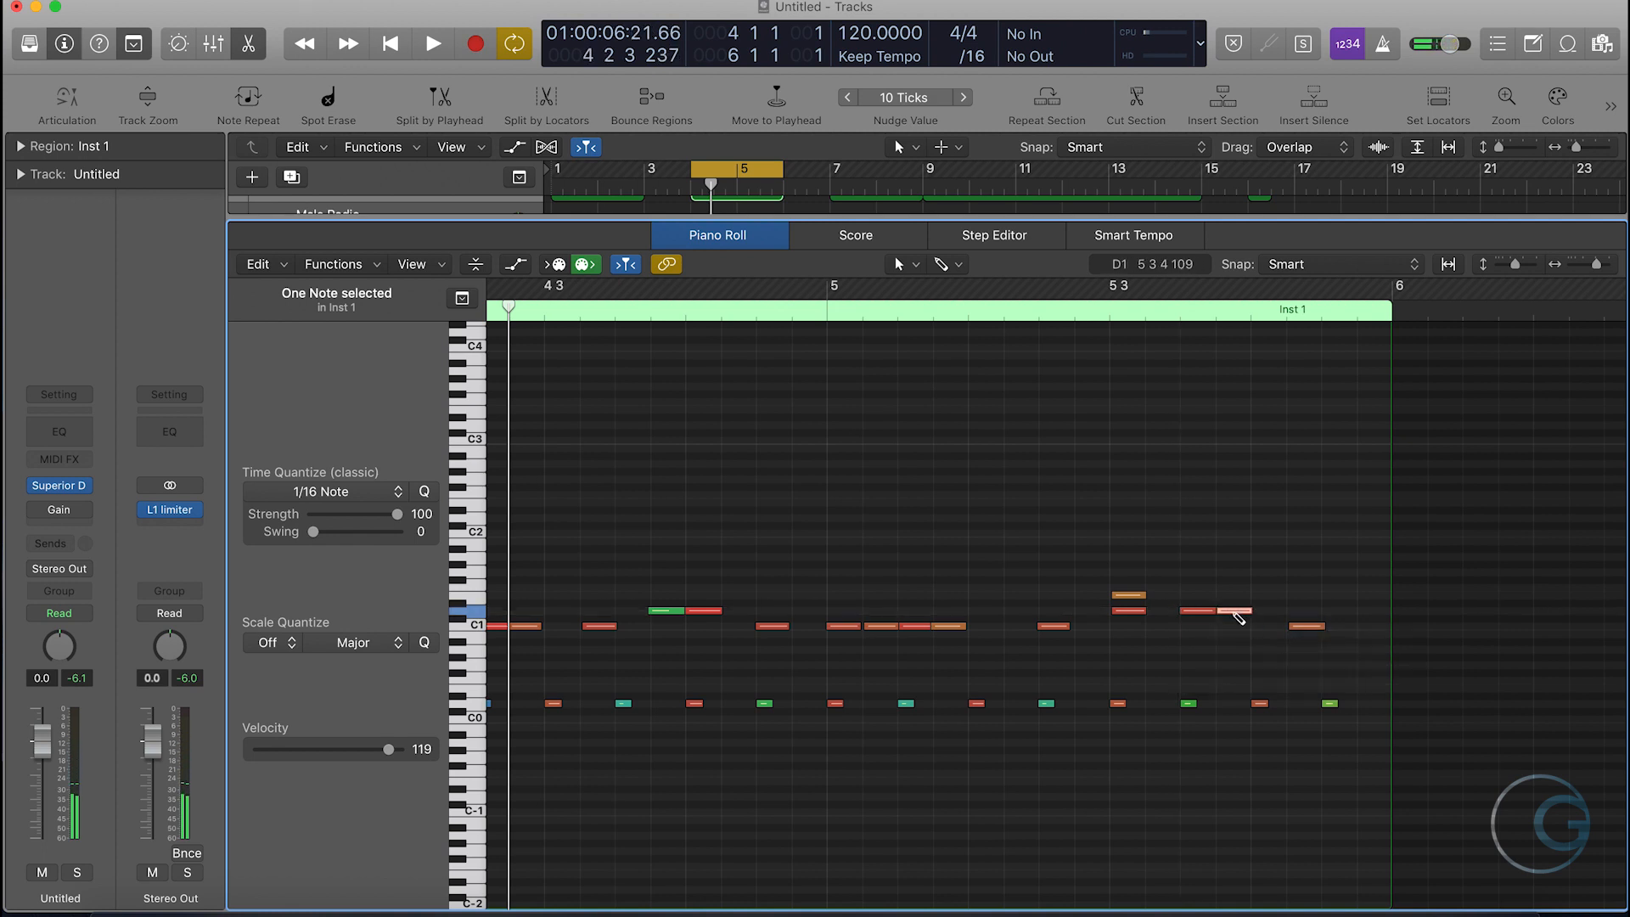
{"action": "left_click_drag", "start_coordinate": [1307, 626], "coordinate": [1314, 569]}
- Delete the last two D0 notes at the end of bar 5, keeping the one before them
{"action": "left_click_drag", "start_coordinate": [1355, 735], "coordinate": [1246, 684]}
{"action": "key", "text": "Delete"}
{"action": "mouse_move", "coordinate": [1230, 742]}
{"action": "left_mouse_down"}
{"action": "mouse_move", "coordinate": [1167, 691]}
{"action": "mouse_move", "coordinate": [1182, 708]}
{"action": "left_mouse_up"}
{"action": "key", "text": "super+z"}
{"action": "left_click", "coordinate": [1217, 733]}
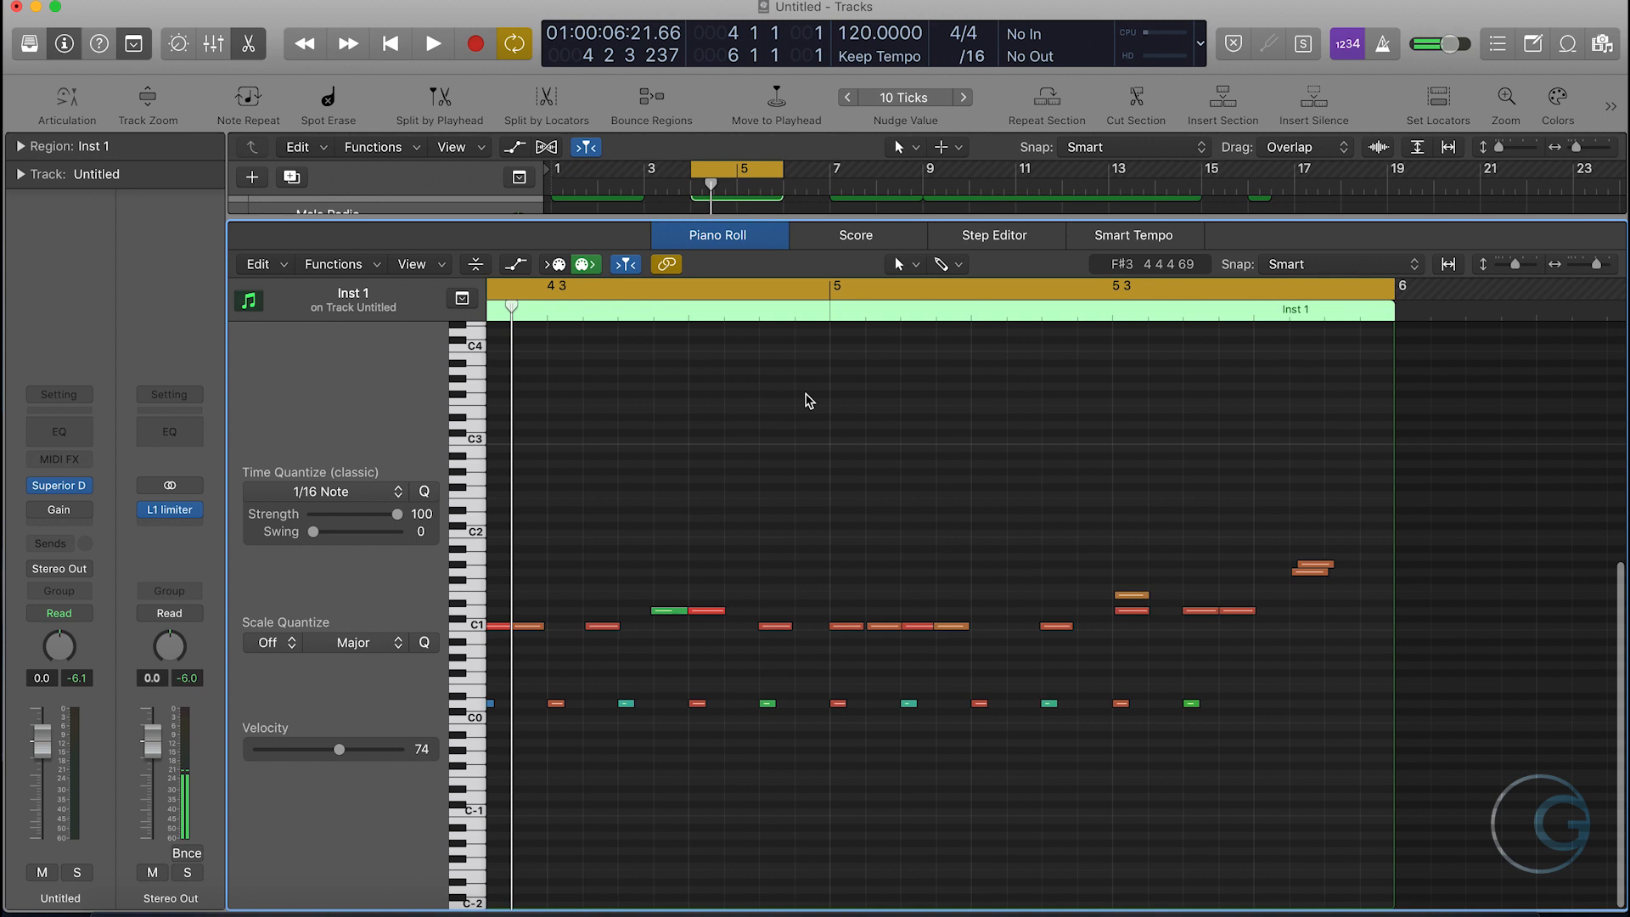
- Play back the cycled Inst 1 groove and, with cycling off, its ending from around beat 3 of bar 5
{"action": "key", "text": "space"}
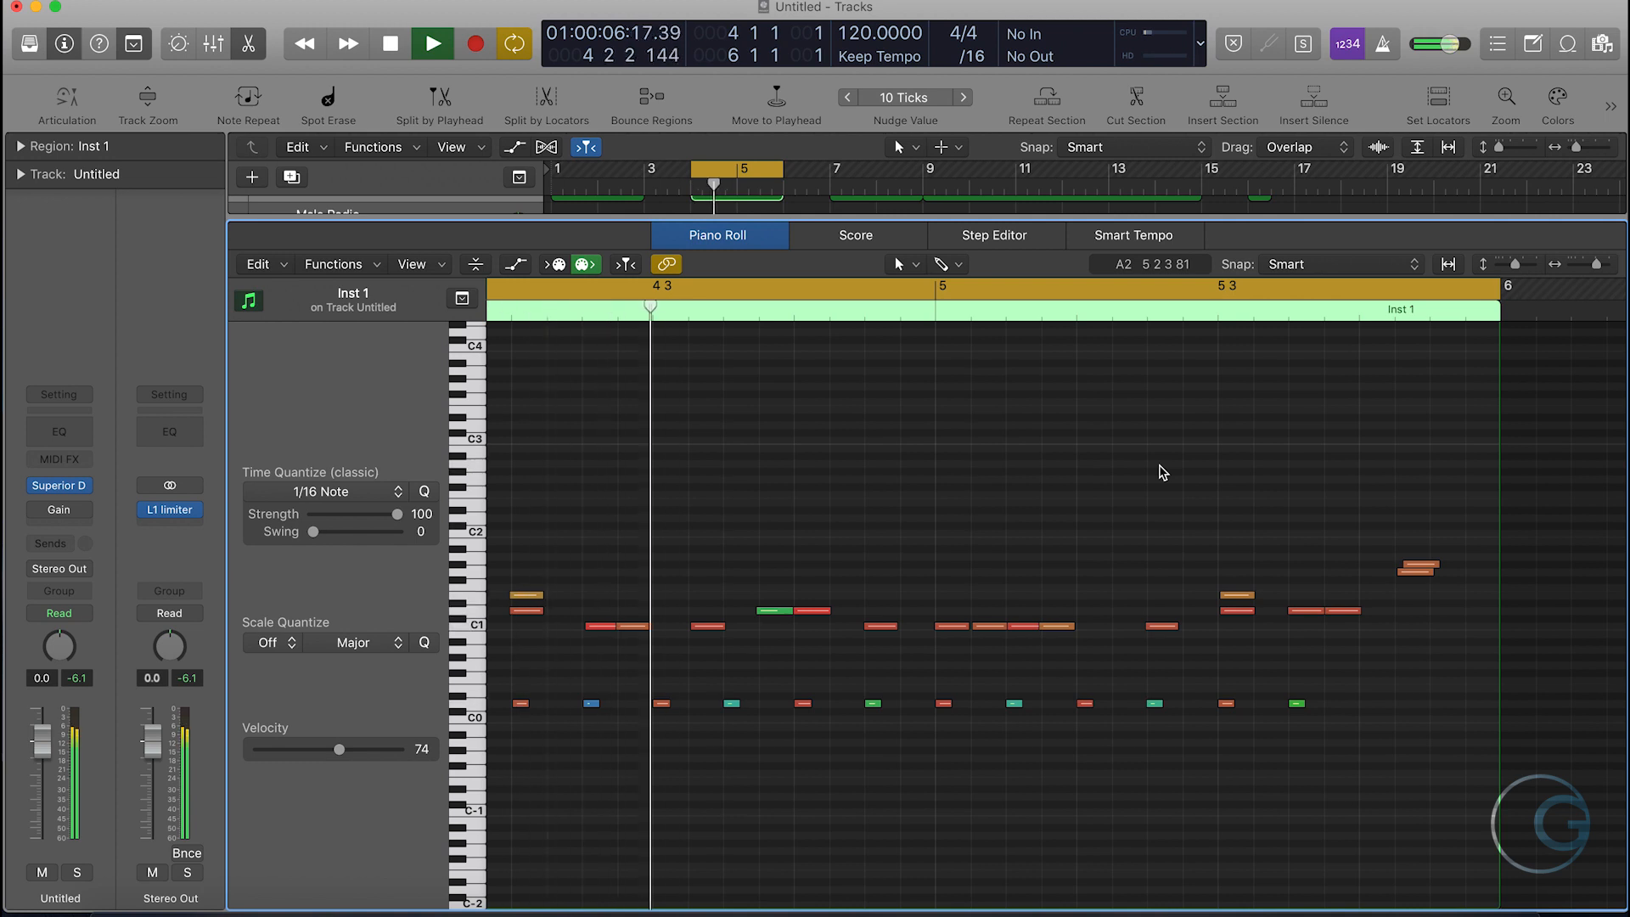
{"action": "key", "text": "space"}
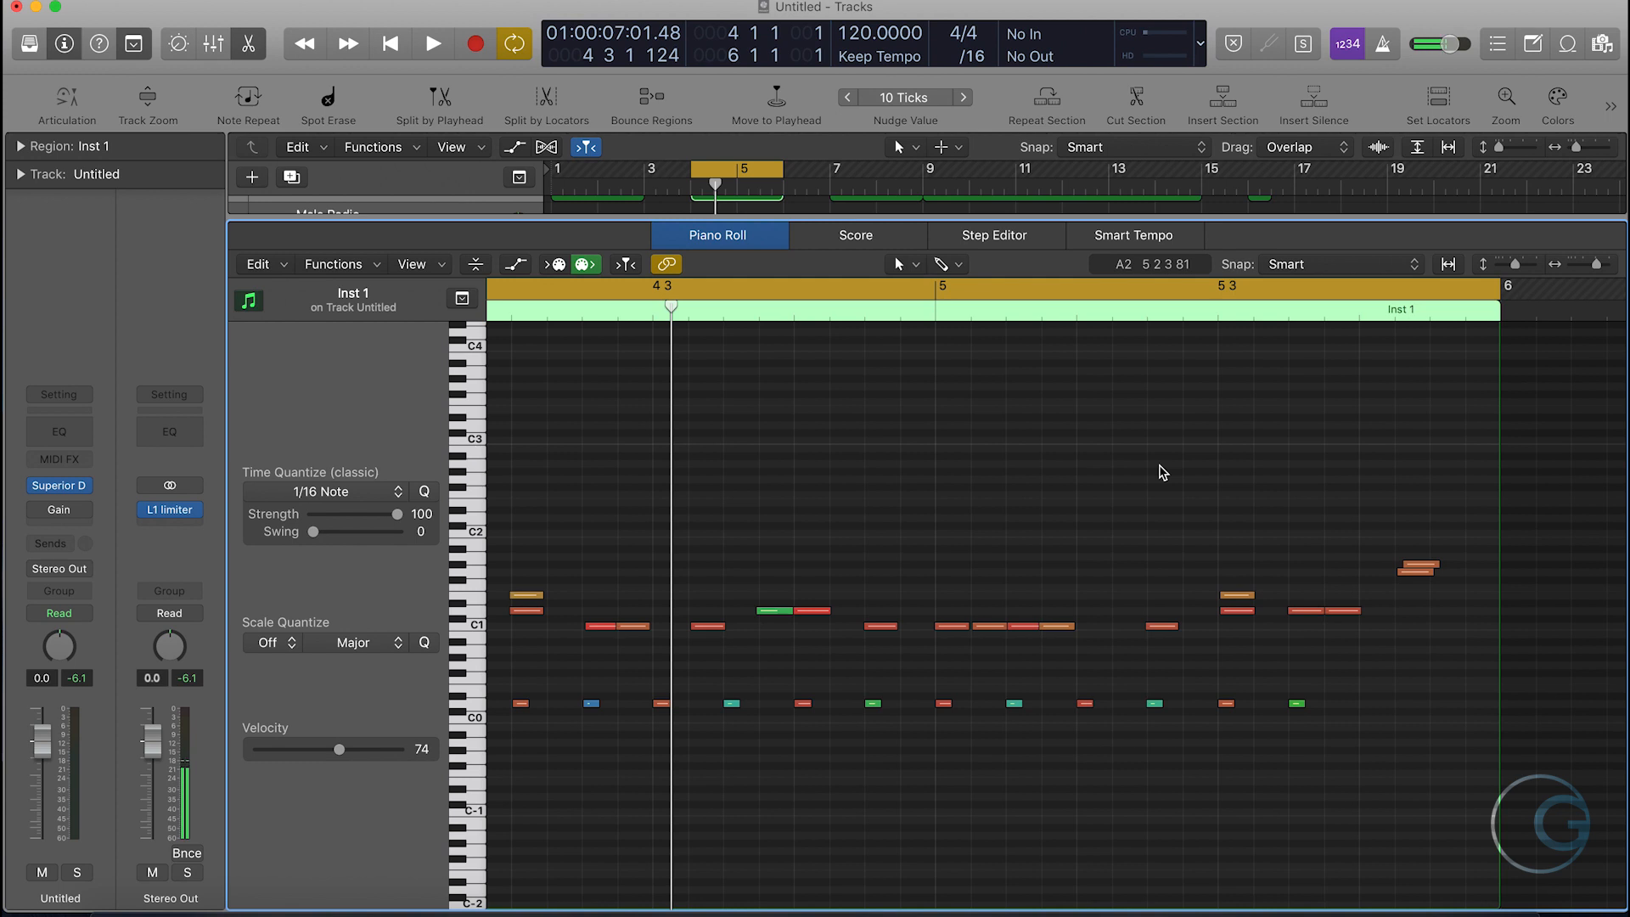
{"action": "left_click", "coordinate": [1209, 287]}
{"action": "left_click", "coordinate": [1205, 312]}
{"action": "key", "text": "space"}
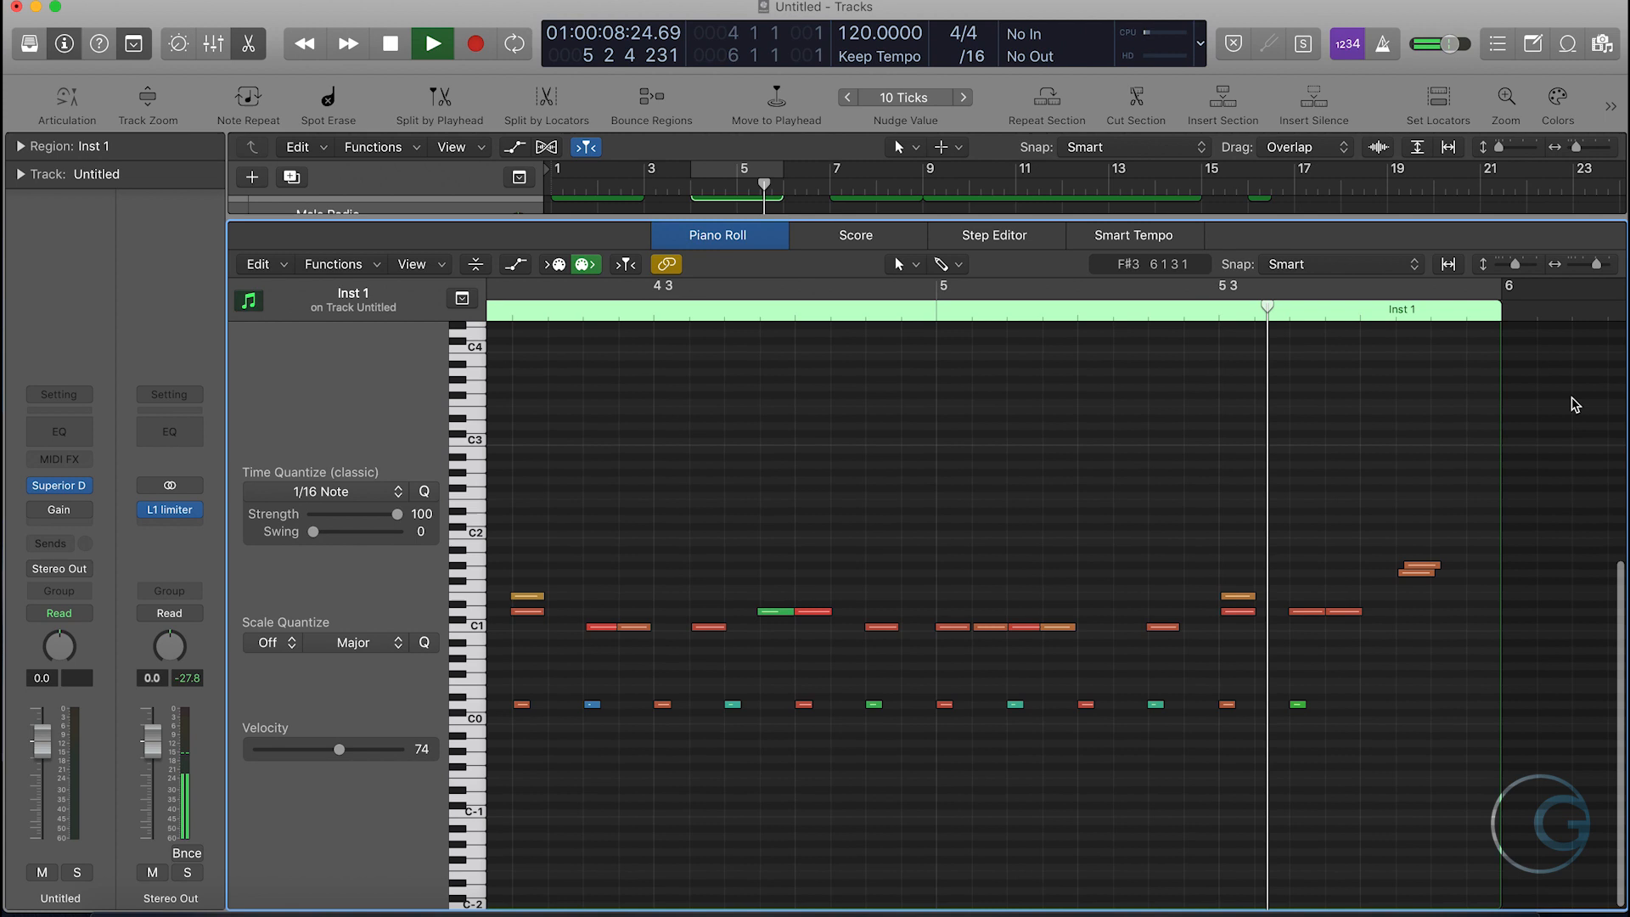
{"action": "key", "text": "space"}
- Split the Inst 1 region at beat 3 of bar 5 and delete the part after the cut
{"action": "left_click", "coordinate": [1218, 316]}
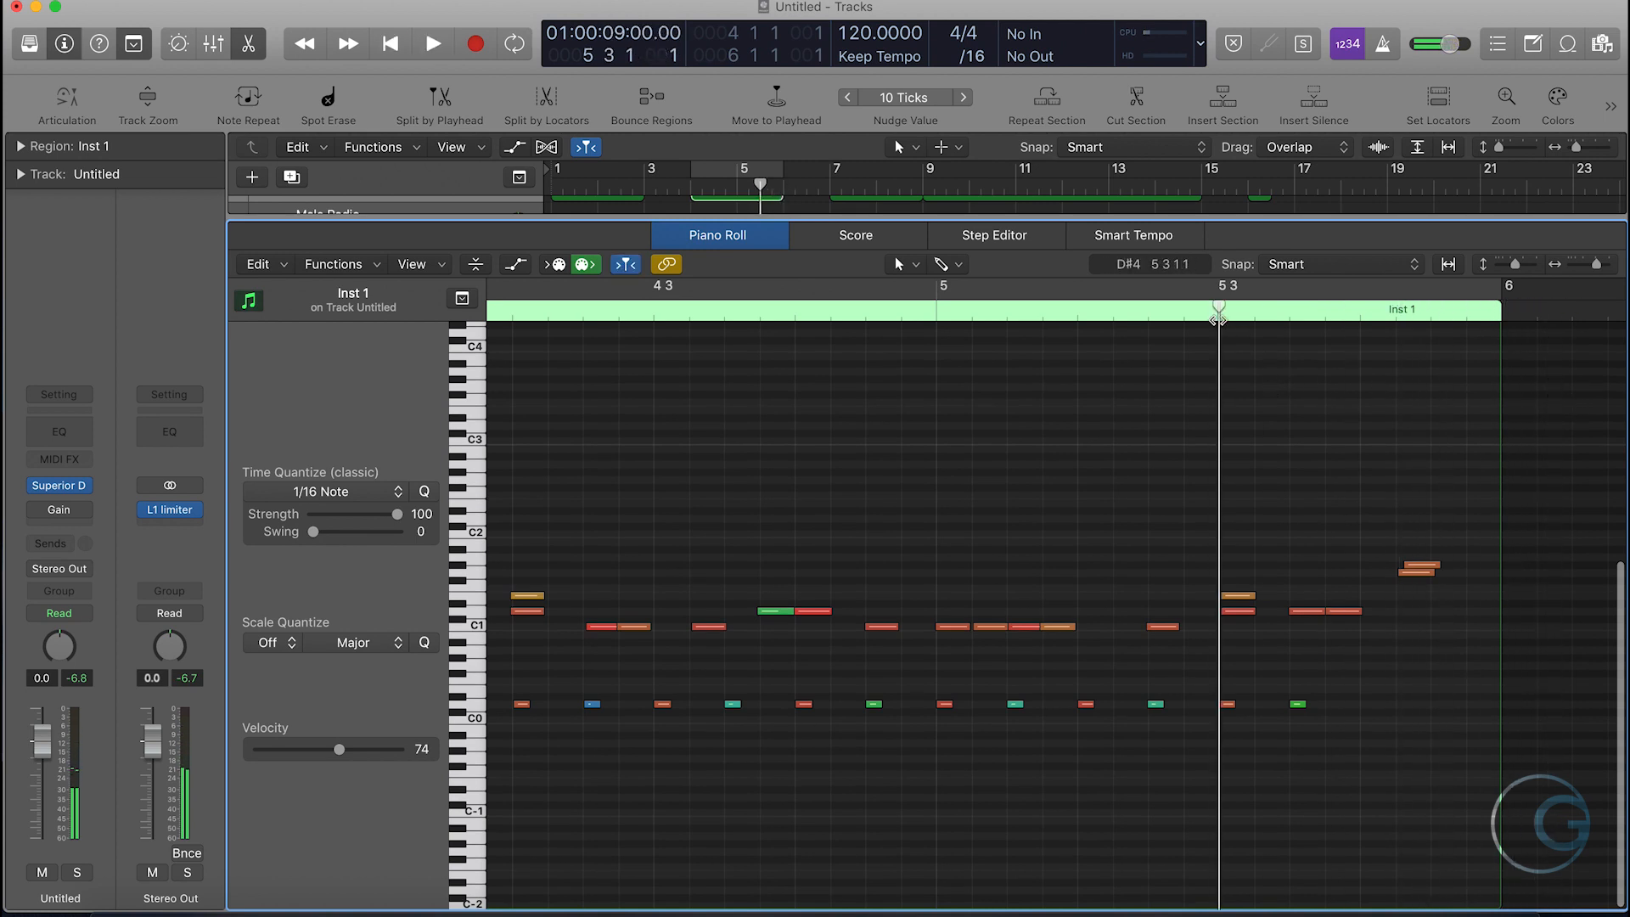
{"action": "key", "text": "e"}
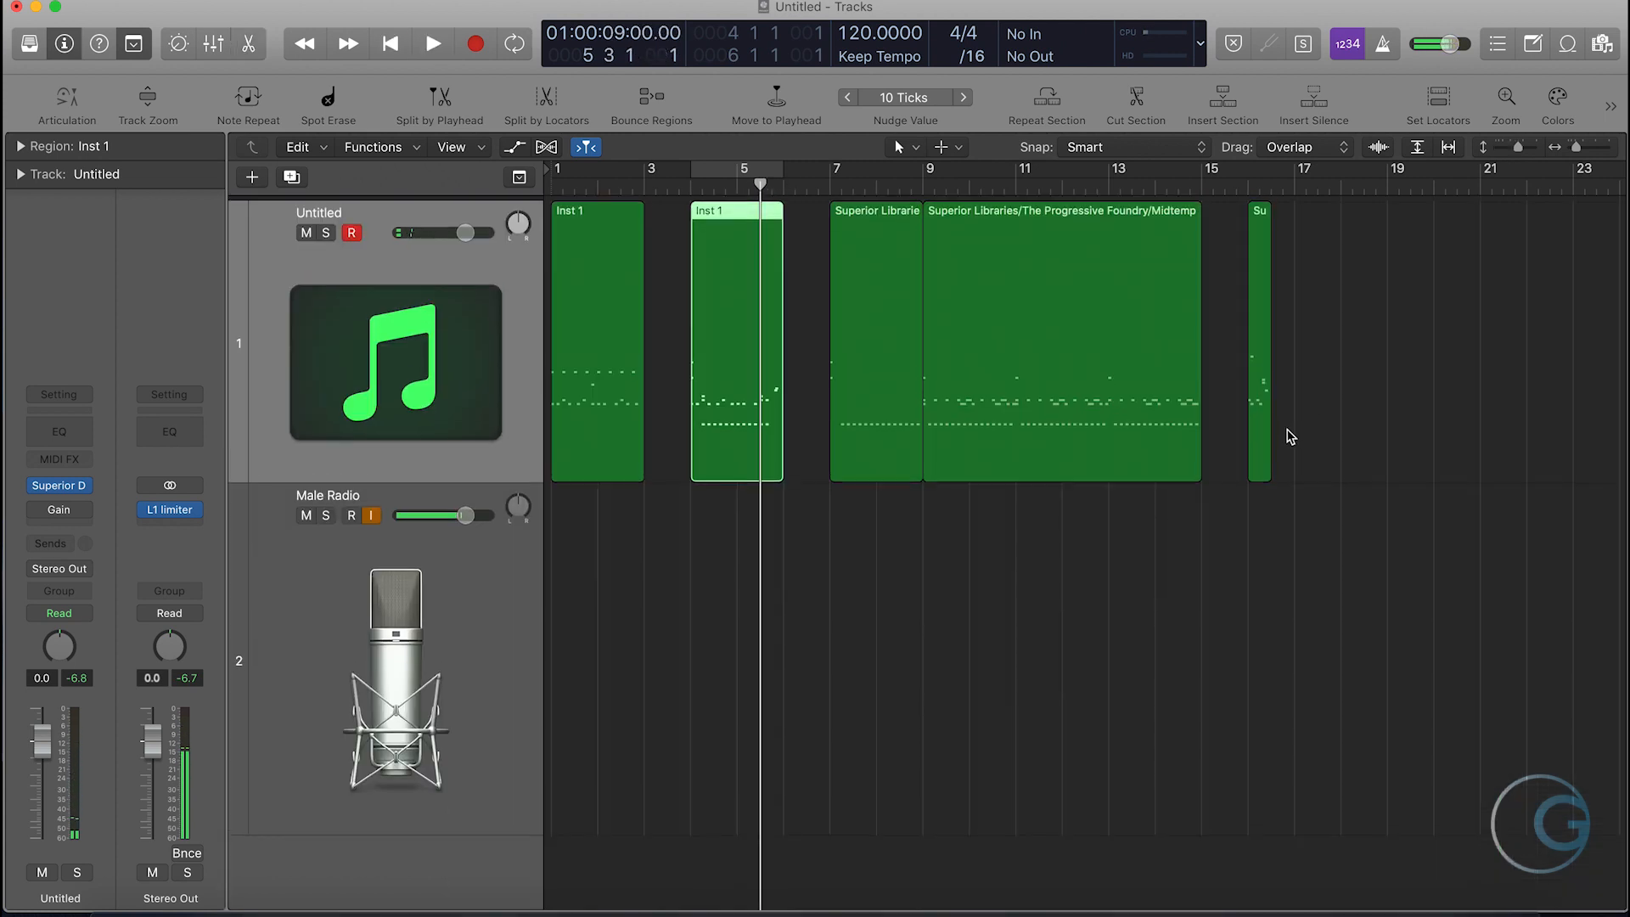
{"action": "left_click", "coordinate": [1259, 430]}
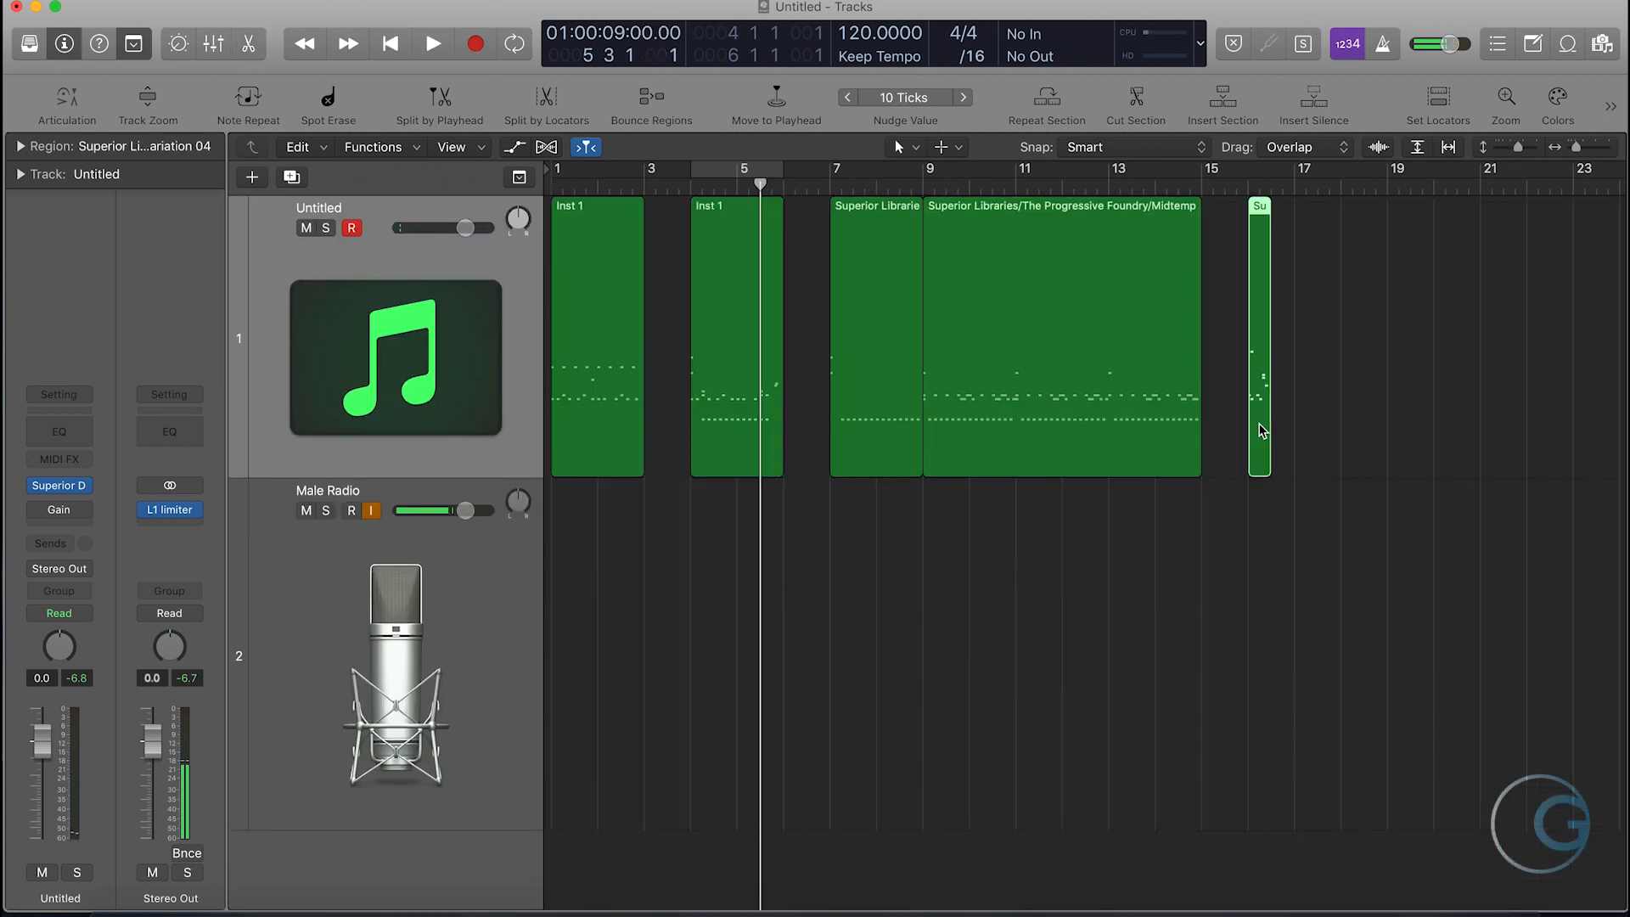
{"action": "left_click", "coordinate": [736, 434]}
{"action": "key", "text": "super+t"}
{"action": "key", "text": "Delete"}
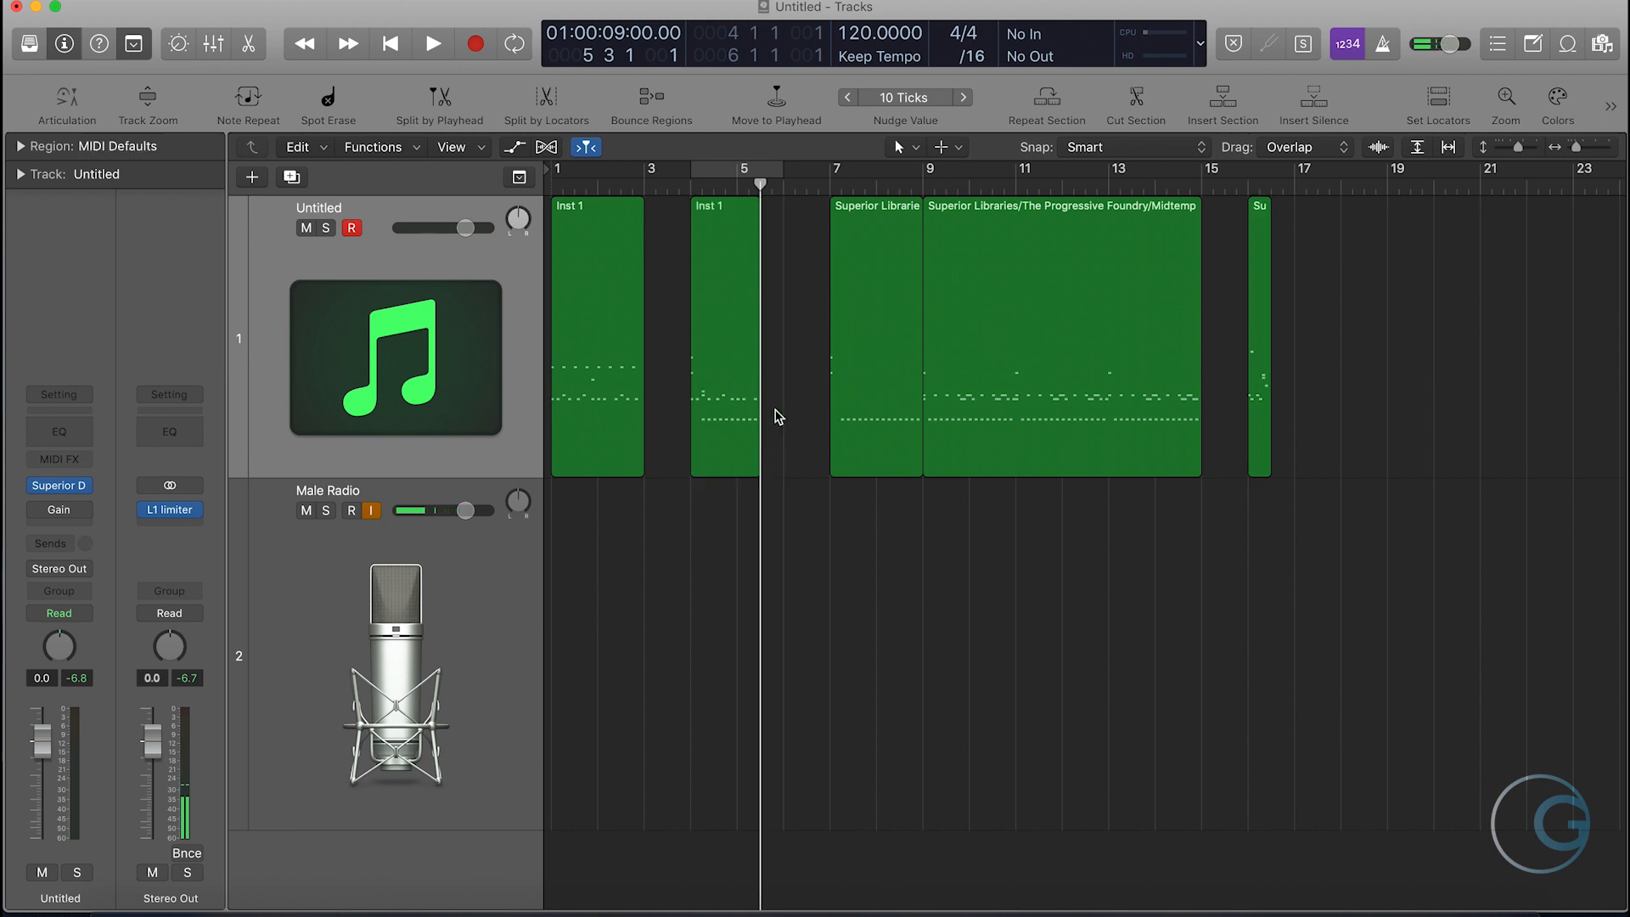
- Move the short fill region from bar 16 to beat 3 of bar 5, re-enable cycling, and join it with the trimmed Inst 1 region
{"action": "left_click_drag", "start_coordinate": [1262, 369], "coordinate": [772, 409]}
{"action": "left_click", "coordinate": [750, 169]}
{"action": "left_click_drag", "start_coordinate": [807, 330], "coordinate": [742, 324]}
{"action": "key", "text": "super+j"}
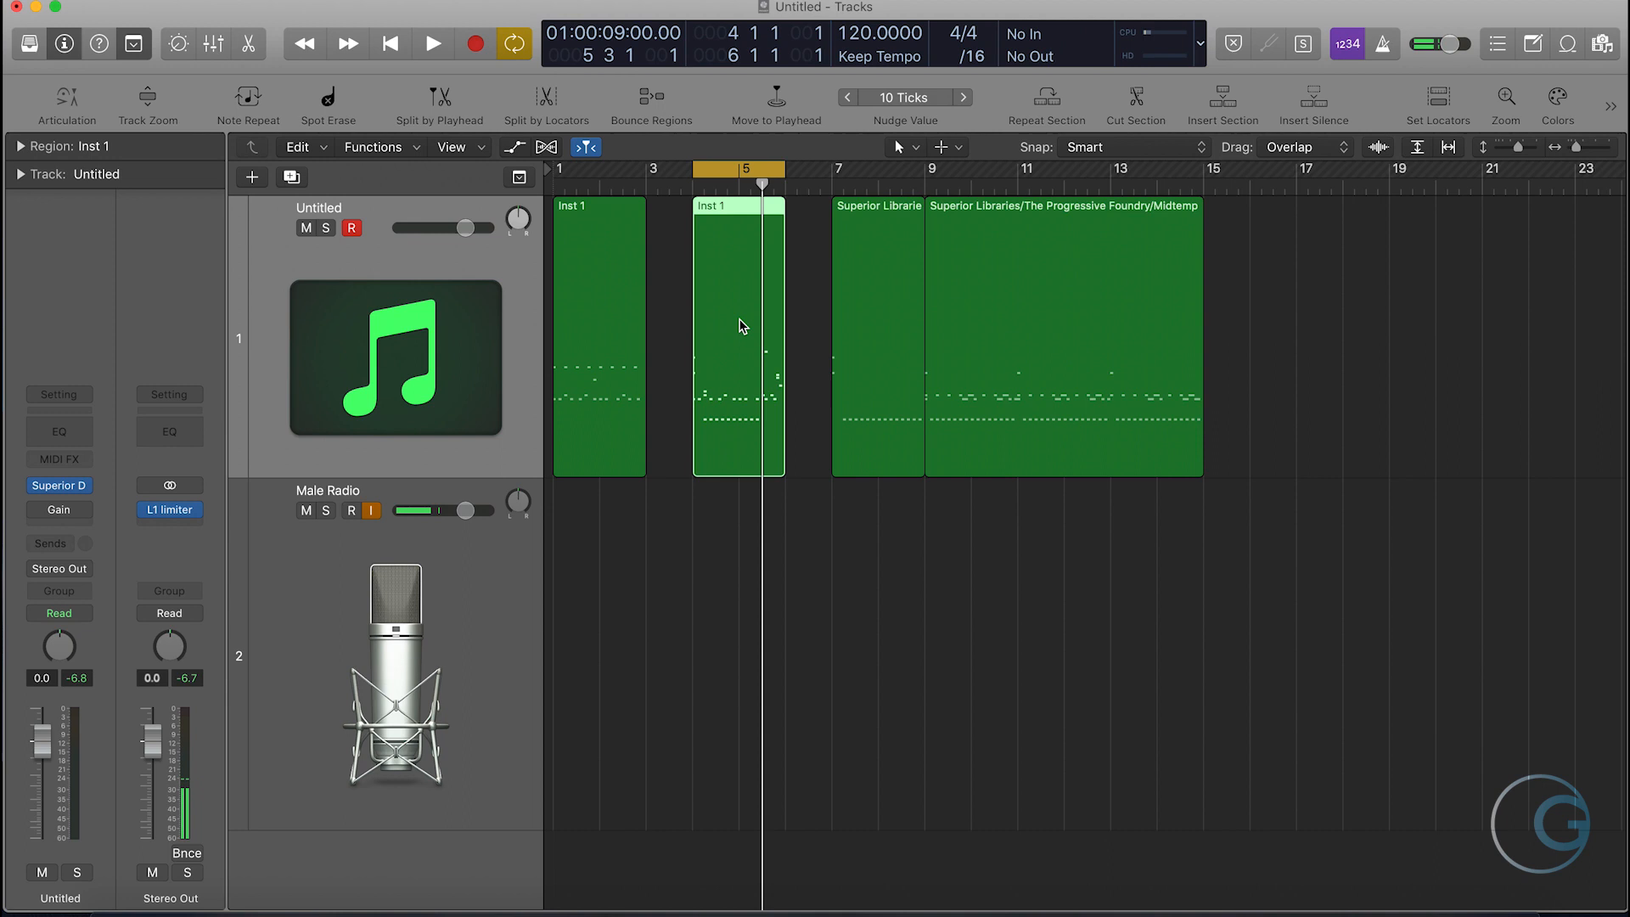
- Open the joined Inst 1 region in the Piano Roll and play it back with cycling on over bars 4–6
{"action": "double_click", "coordinate": [742, 325]}
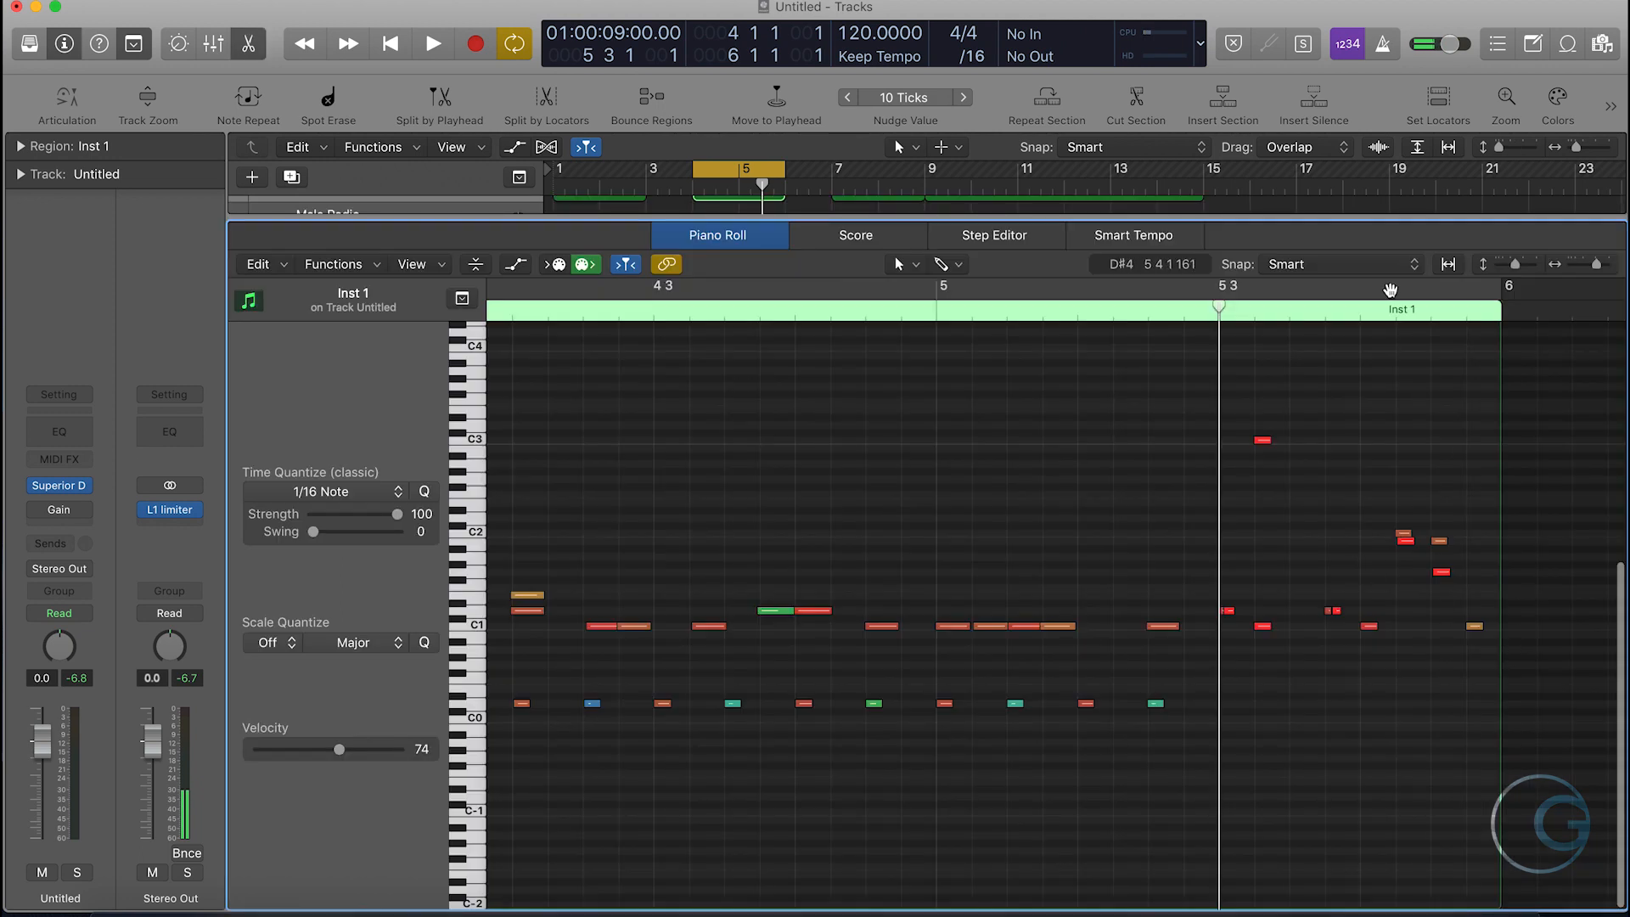
{"action": "key", "text": "c"}
{"action": "key", "text": "c"}
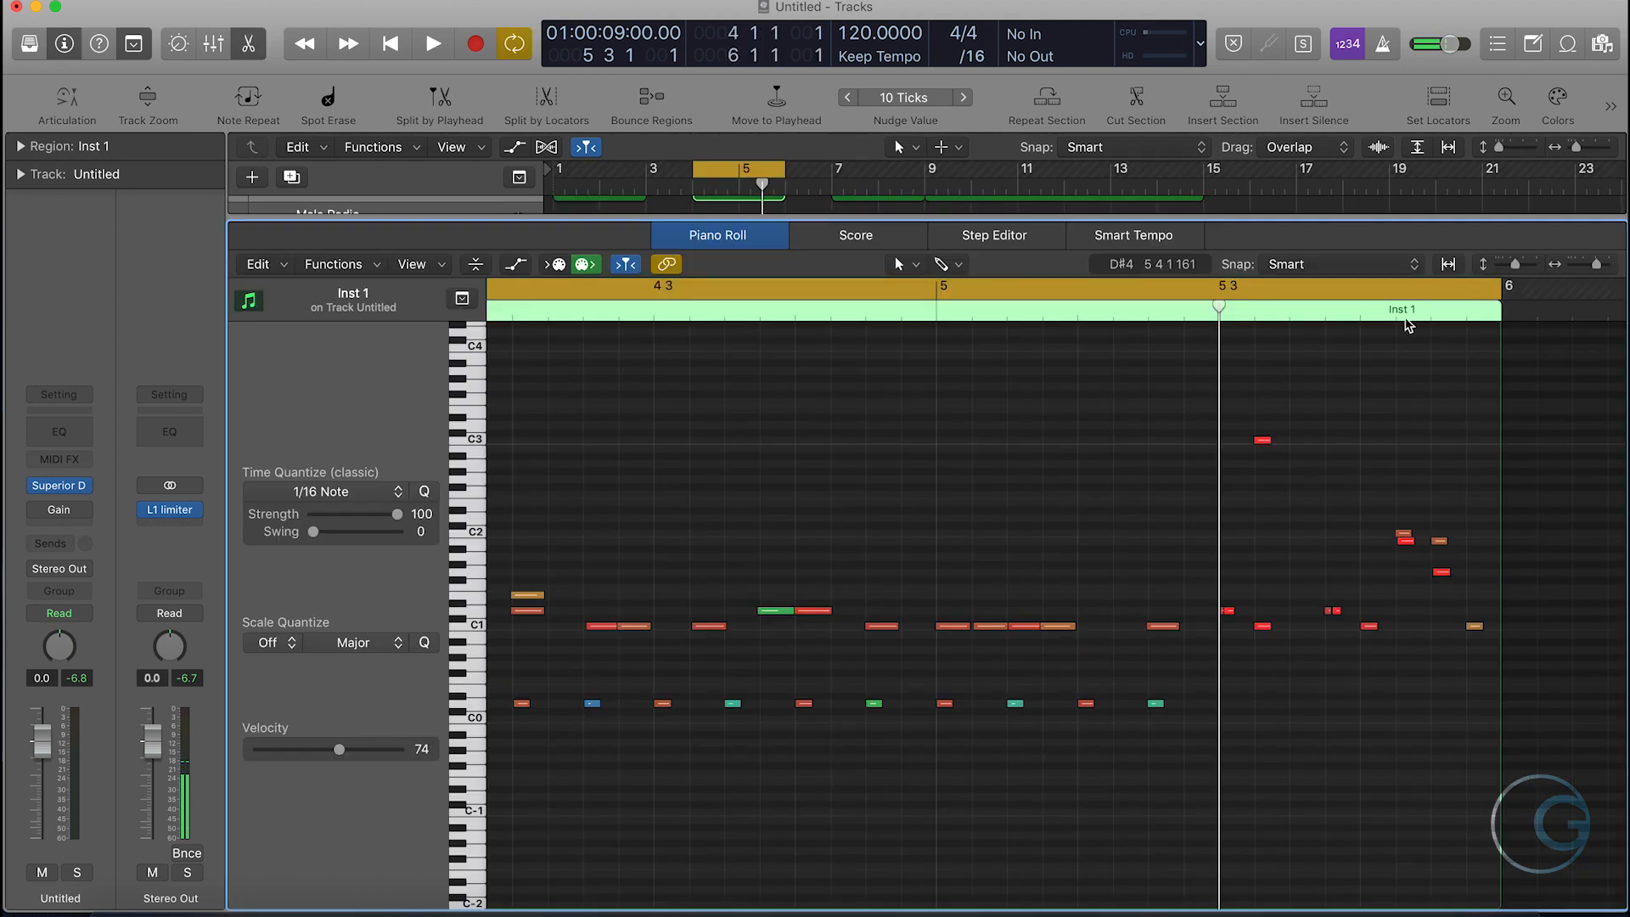
{"action": "key", "text": "space"}
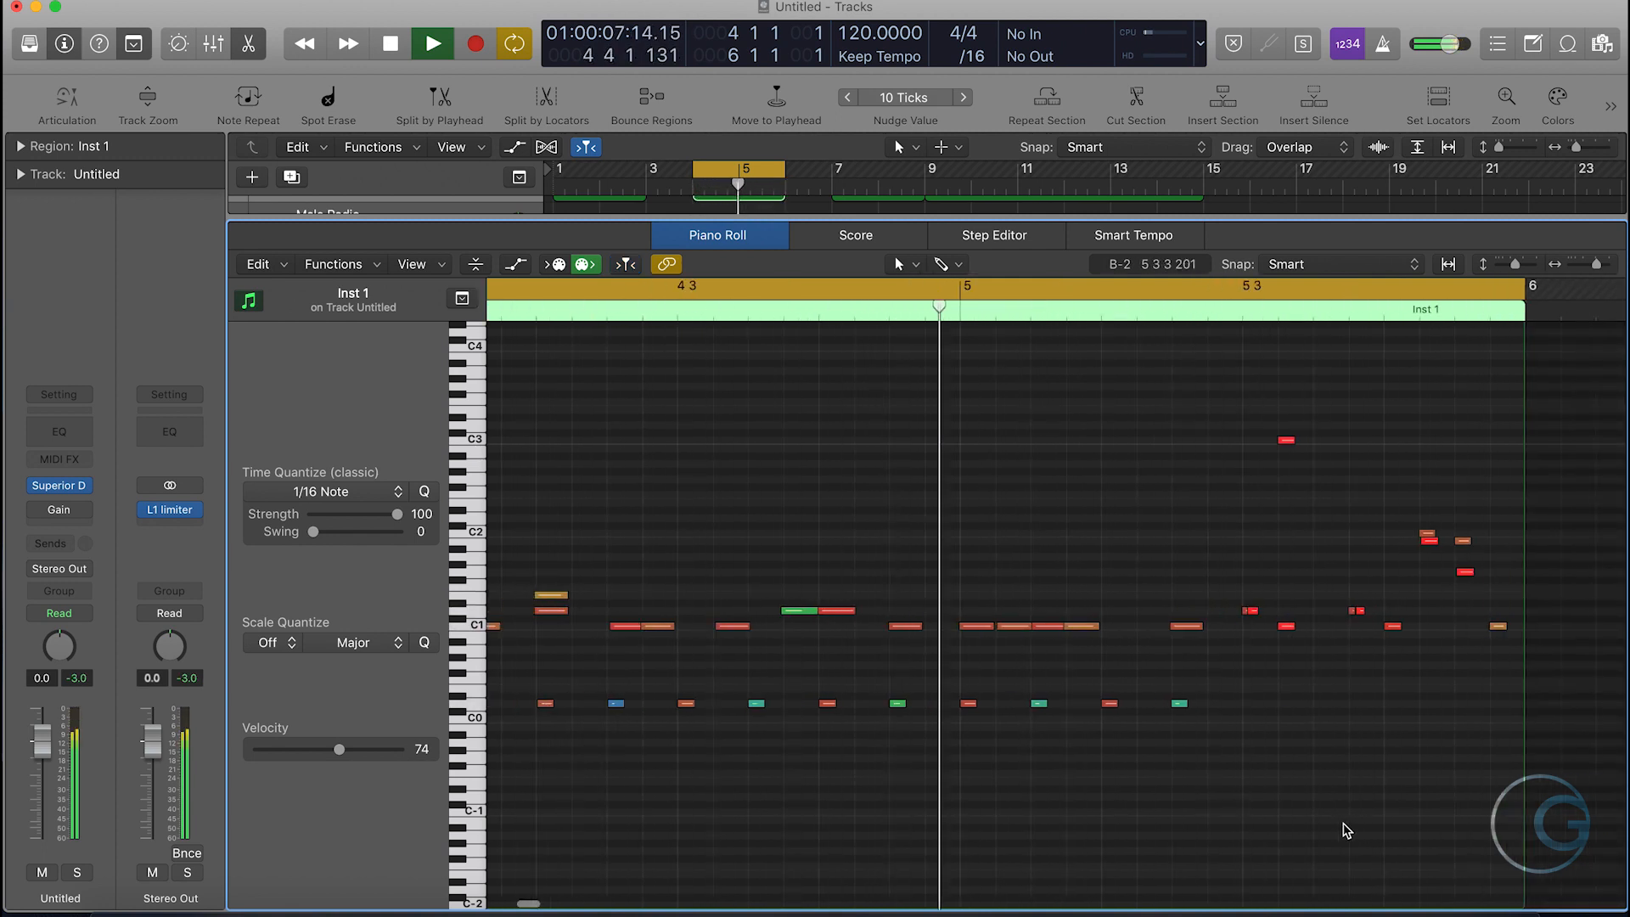
{"action": "key", "text": "space"}
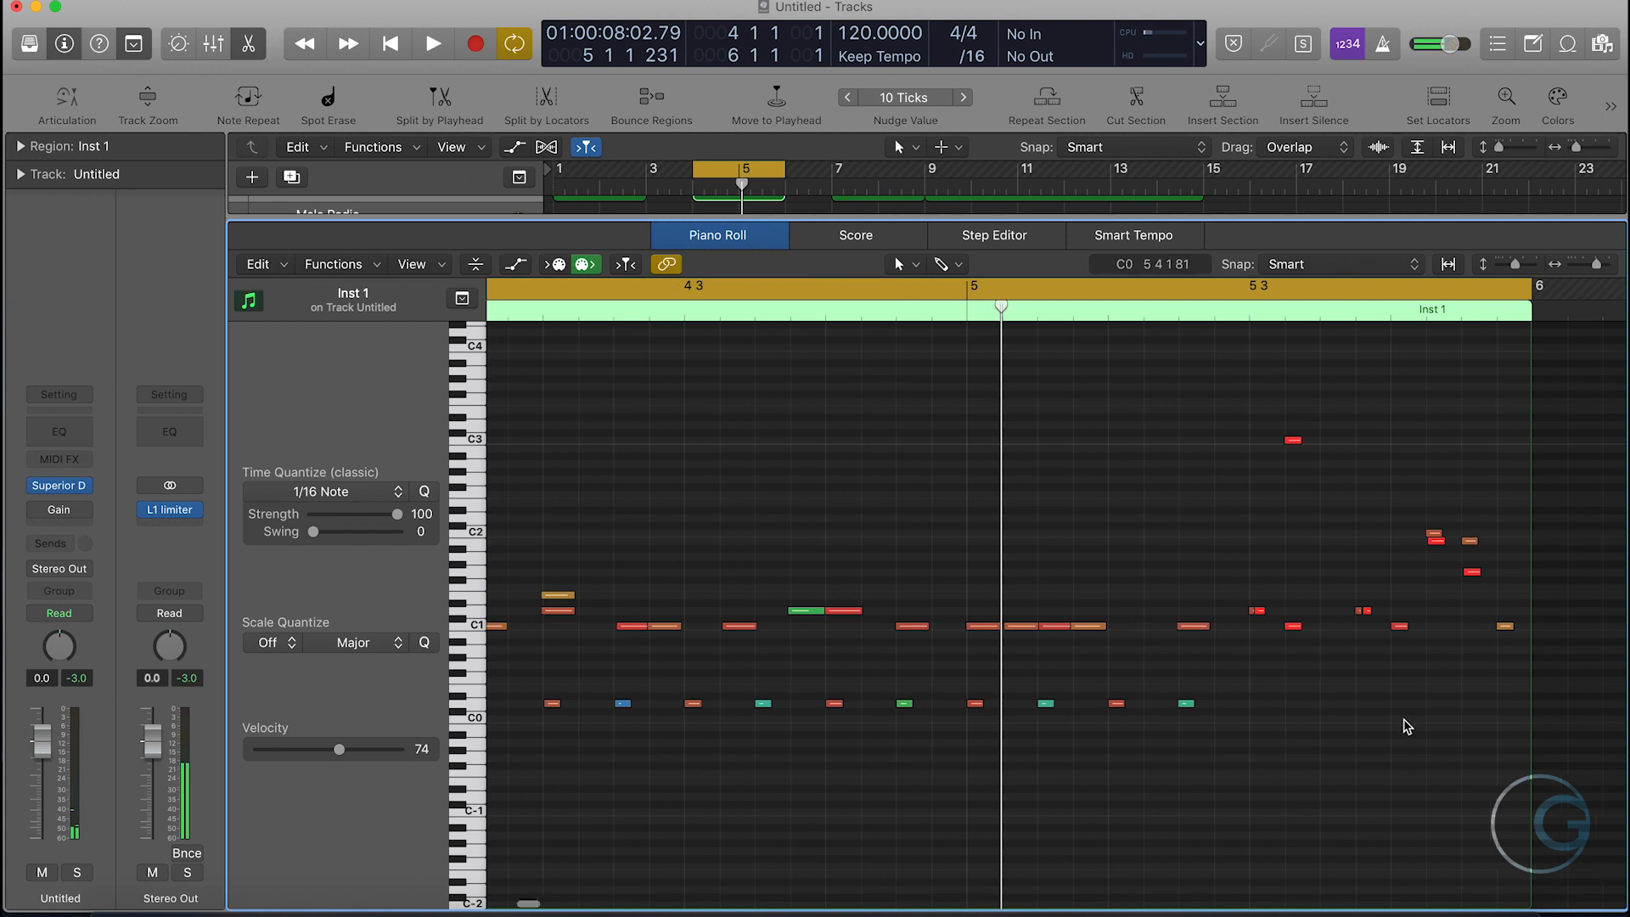
- Lower the velocities of all the fill notes after beat 3 of bar 5 together, setting the Velocity value to 90
{"action": "left_click_drag", "start_coordinate": [1501, 651], "coordinate": [1235, 437]}
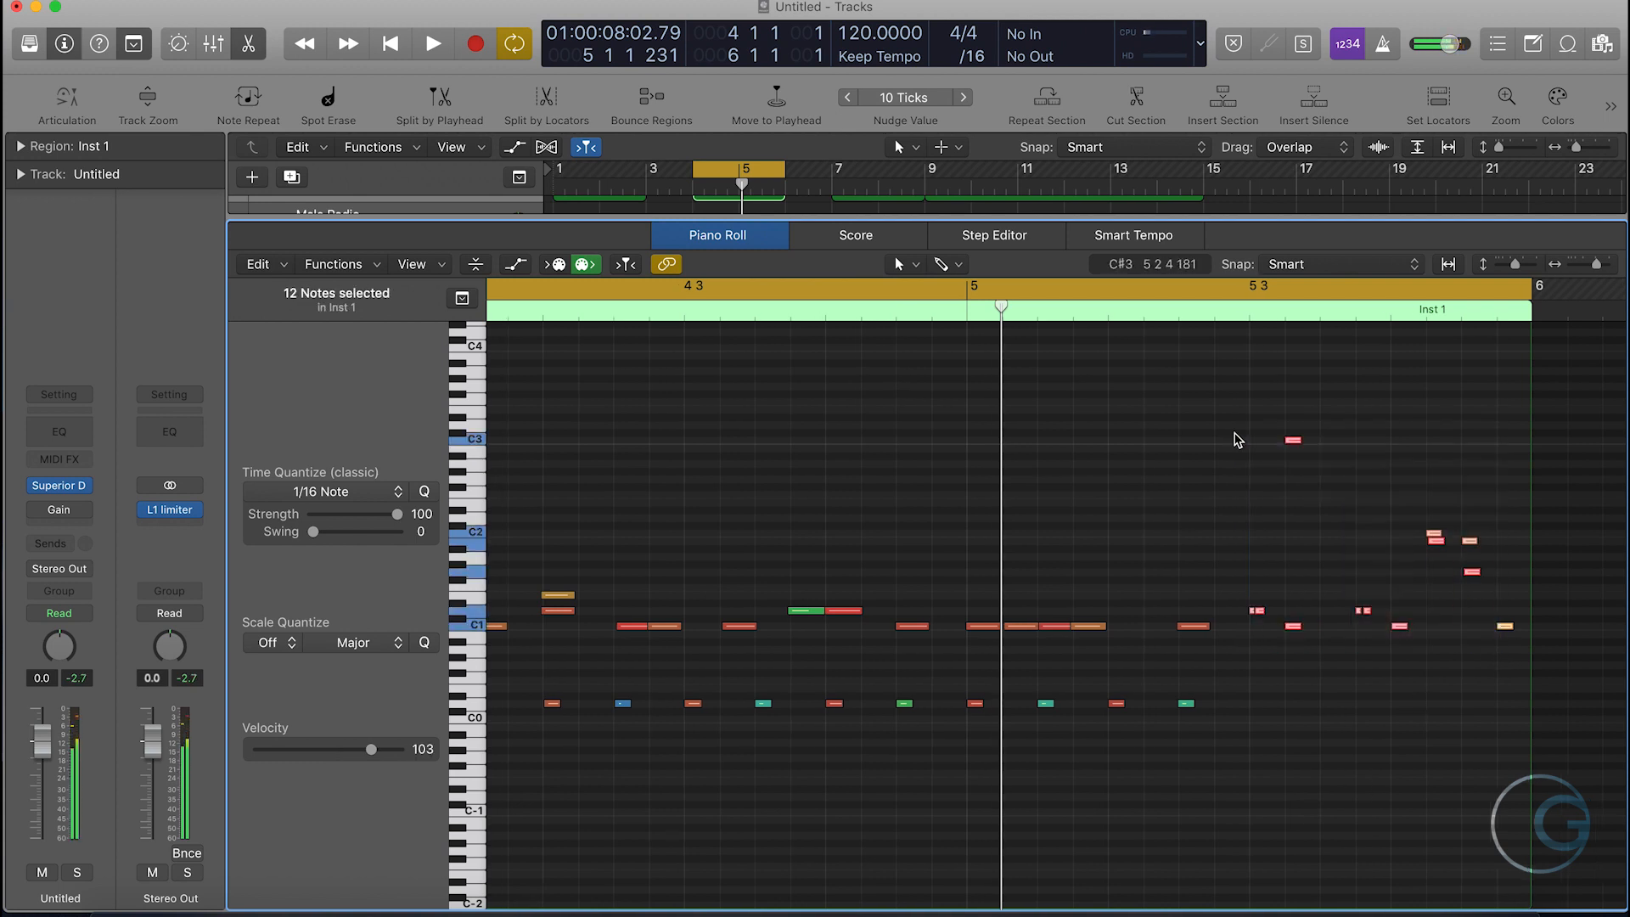
{"action": "mouse_move", "coordinate": [338, 749]}
{"action": "left_mouse_down"}
{"action": "mouse_move", "coordinate": [380, 749]}
{"action": "mouse_move", "coordinate": [357, 758]}
{"action": "left_mouse_up"}
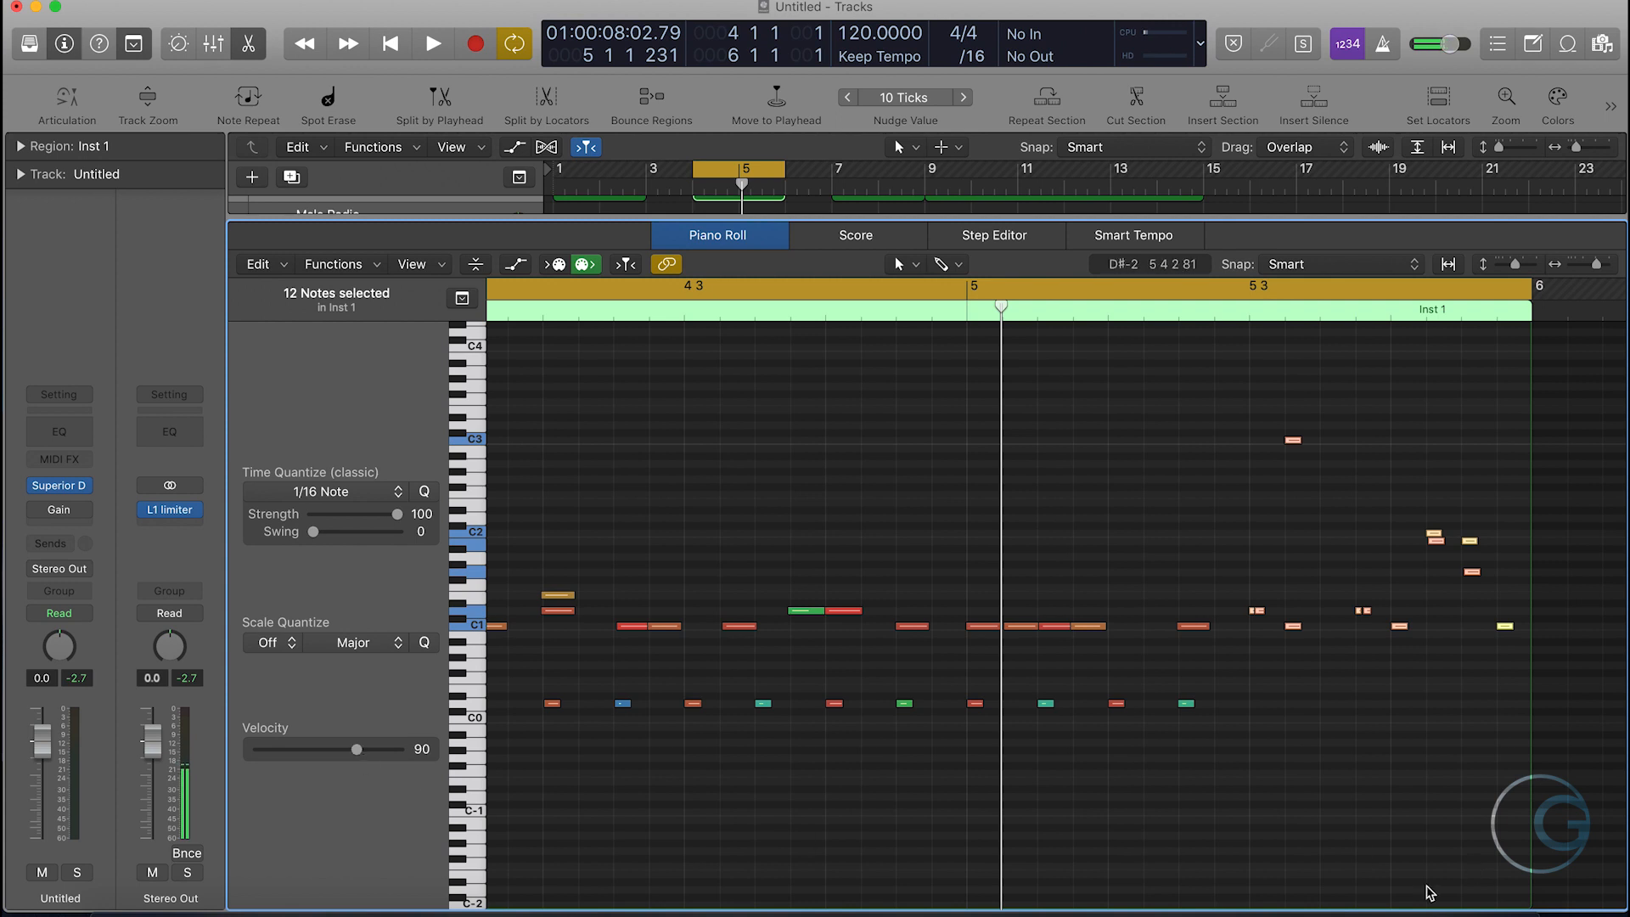
{"action": "left_click", "coordinate": [1362, 796]}
- Play back the cycled groove with its softened fill and close the Piano Roll
{"action": "key", "text": "space"}
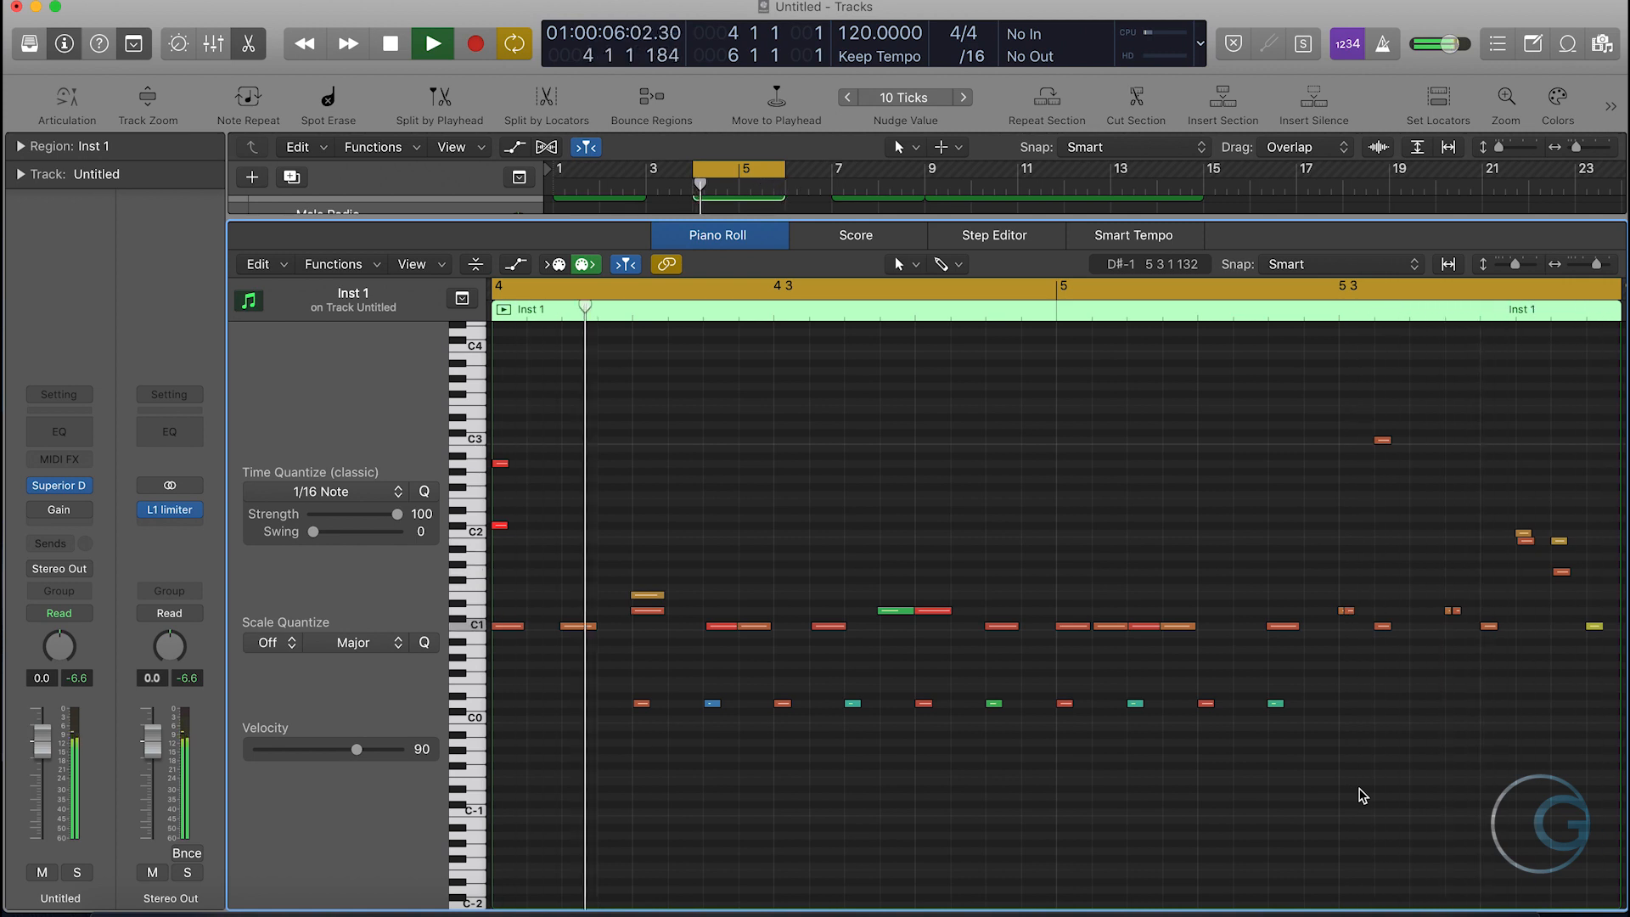
{"action": "key", "text": "space"}
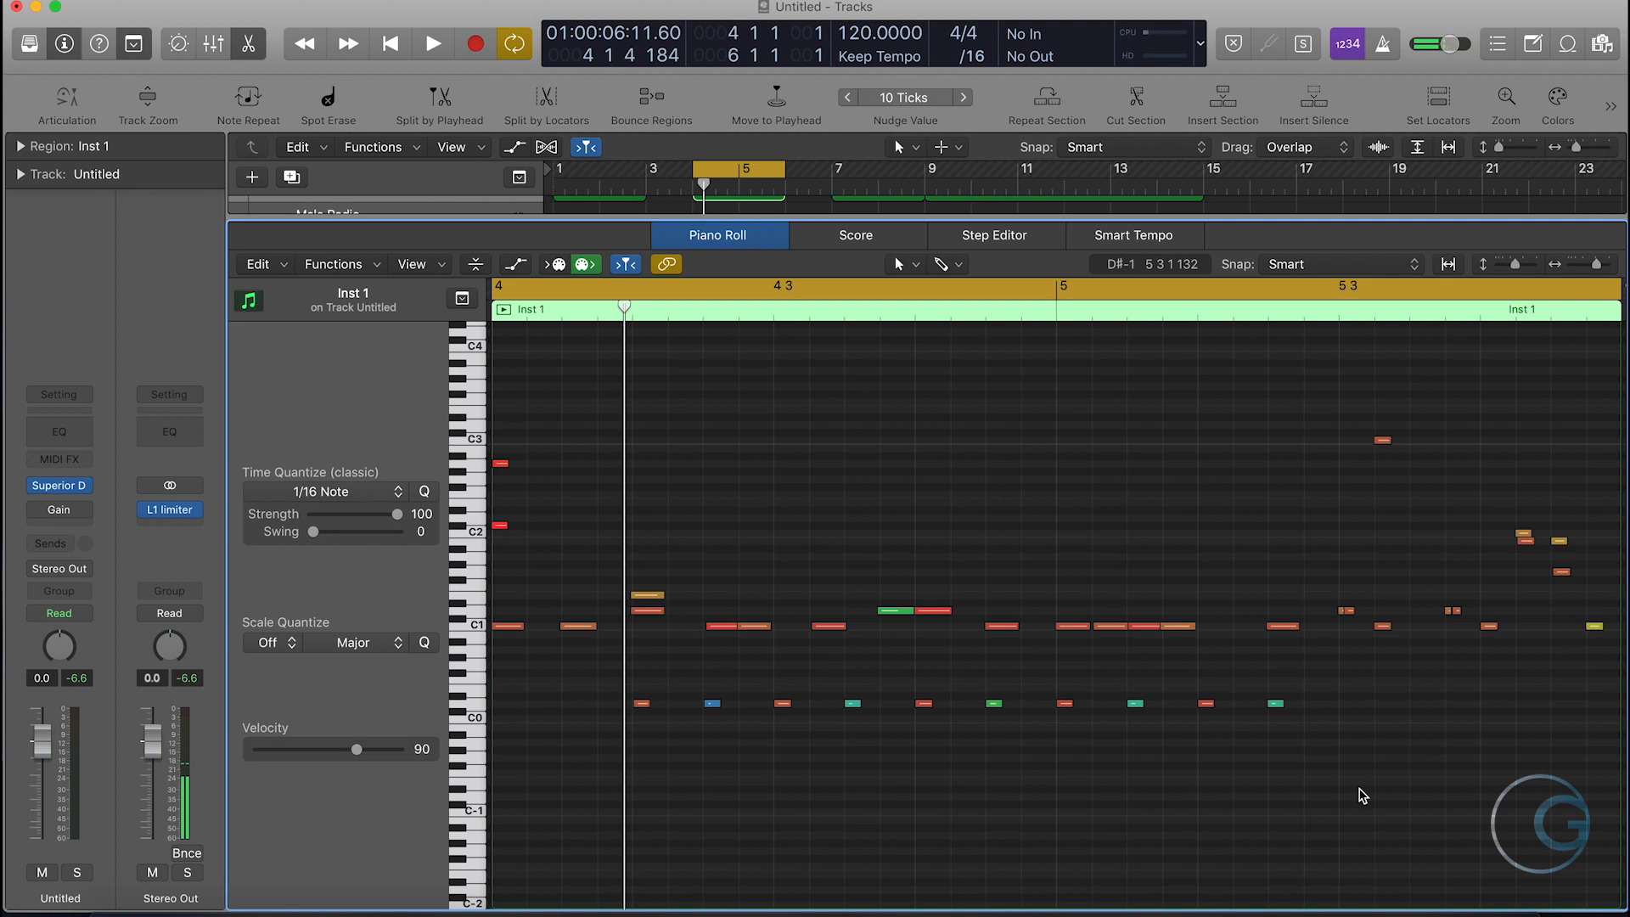
{"action": "key", "text": "p"}
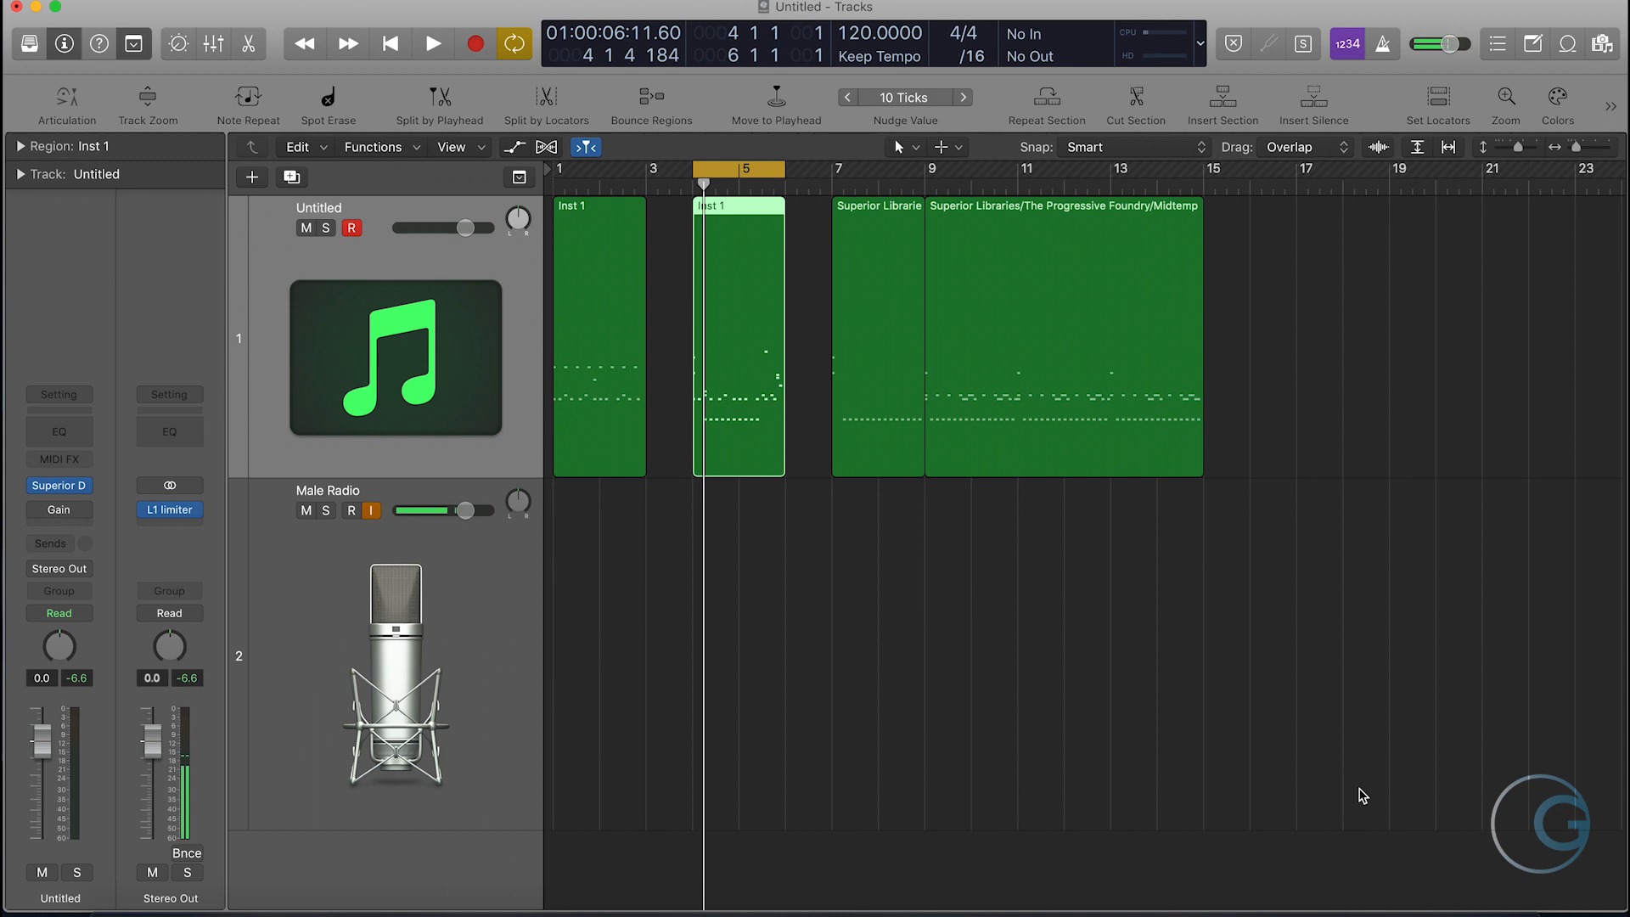